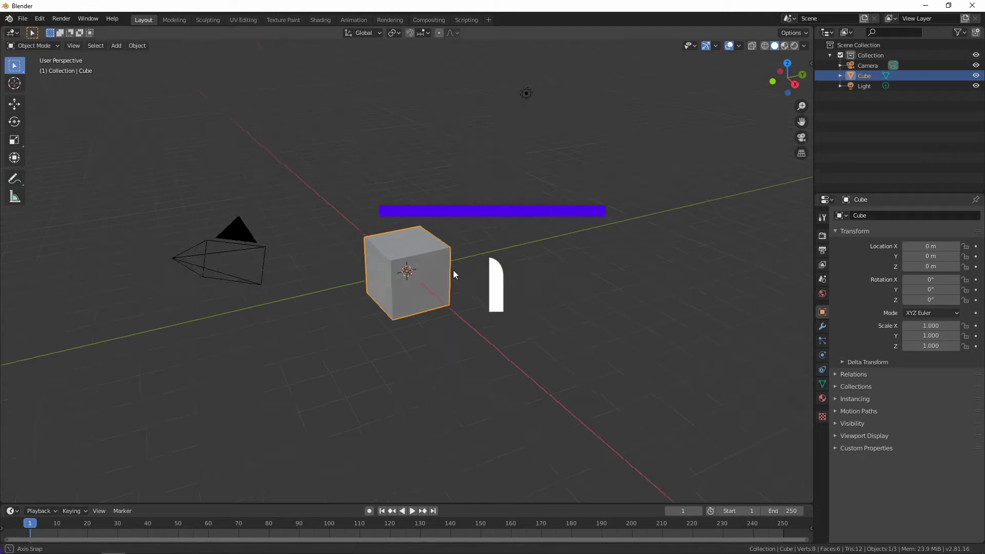
Replace the default cube with a plane scaled to 2 by 5
{"action": "key", "text": "shift+a"}
{"action": "left_click", "coordinate": [462, 245]}
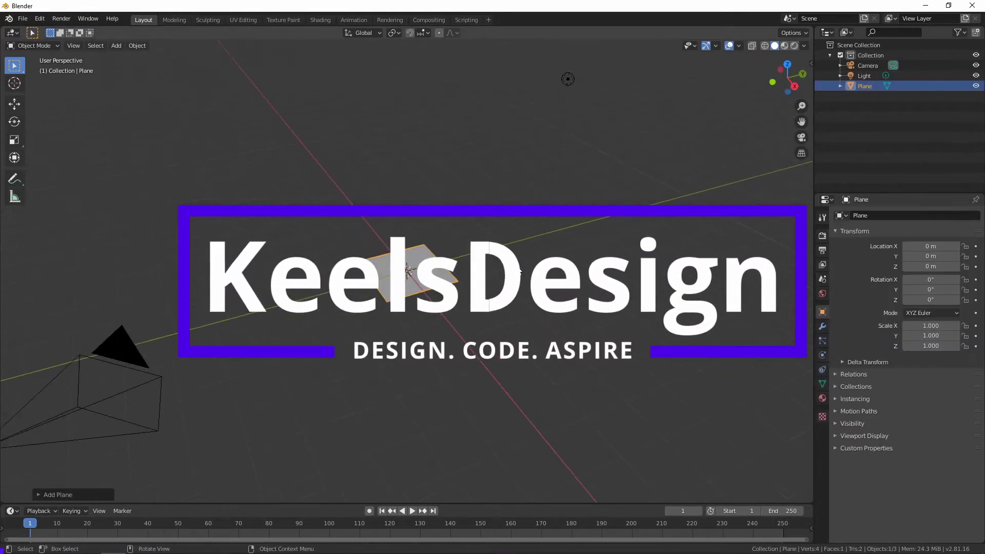
{"action": "type", "text": "2"}
{"action": "key", "text": "Return"}
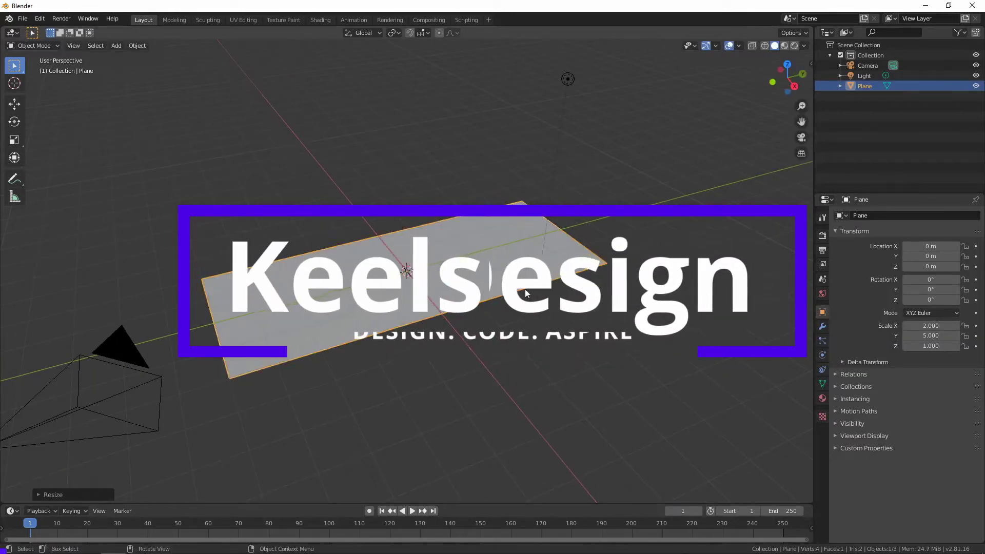
{"action": "key", "text": "alt+a"}
Extrude the plane's face upward into a box for the sofa base
{"action": "middle_click_drag", "start_coordinate": [525, 288], "coordinate": [592, 315]}
{"action": "mouse_move", "coordinate": [478, 313]}
{"action": "middle_mouse_down"}
{"action": "mouse_move", "coordinate": [488, 325]}
{"action": "mouse_move", "coordinate": [517, 318]}
{"action": "middle_mouse_up"}
{"action": "left_click", "coordinate": [517, 318]}
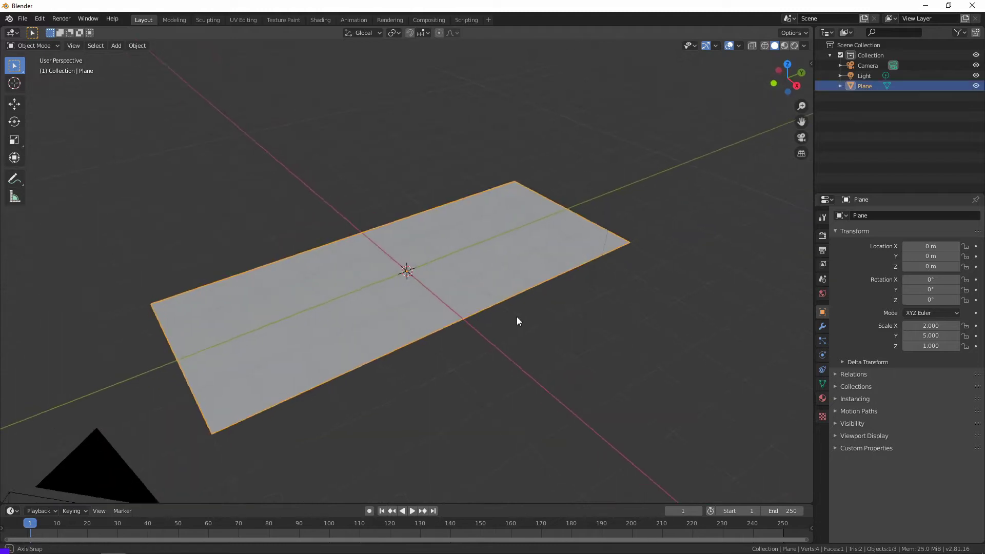
{"action": "key", "text": "Tab"}
{"action": "key", "text": "e"}
{"action": "left_click", "coordinate": [455, 260]}
{"action": "middle_click_drag", "start_coordinate": [455, 260], "coordinate": [420, 254]}
{"action": "scroll", "coordinate": [419, 254], "scroll_direction": "down", "scroll_amount": 4}
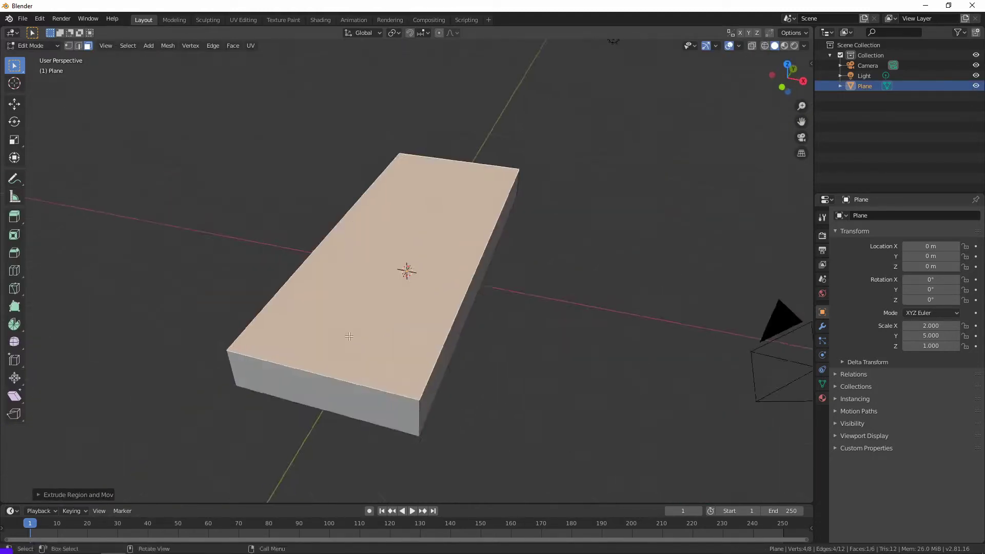
{"action": "mouse_move", "coordinate": [362, 322]}
{"action": "middle_mouse_down"}
{"action": "mouse_move", "coordinate": [359, 354]}
{"action": "mouse_move", "coordinate": [434, 293]}
{"action": "middle_mouse_up"}
Add loop cuts across the box to divide it into sections
{"action": "key", "text": "ctrl+r"}
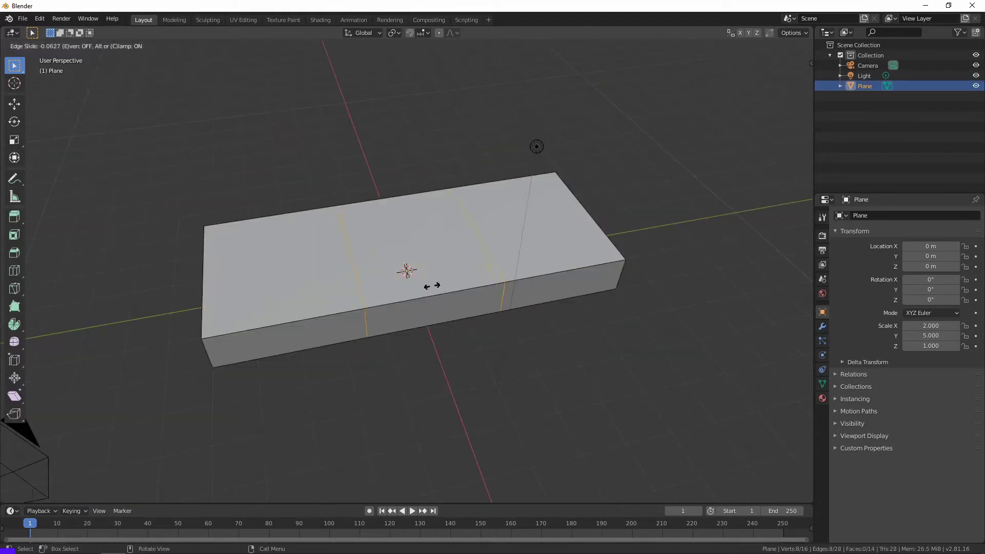
{"action": "left_click", "coordinate": [488, 269]}
{"action": "key", "text": "ctrl+r"}
{"action": "mouse_move", "coordinate": [488, 268]}
{"action": "middle_mouse_down"}
{"action": "mouse_move", "coordinate": [342, 389]}
{"action": "mouse_move", "coordinate": [498, 314]}
{"action": "middle_mouse_up"}
{"action": "left_click", "coordinate": [305, 389]}
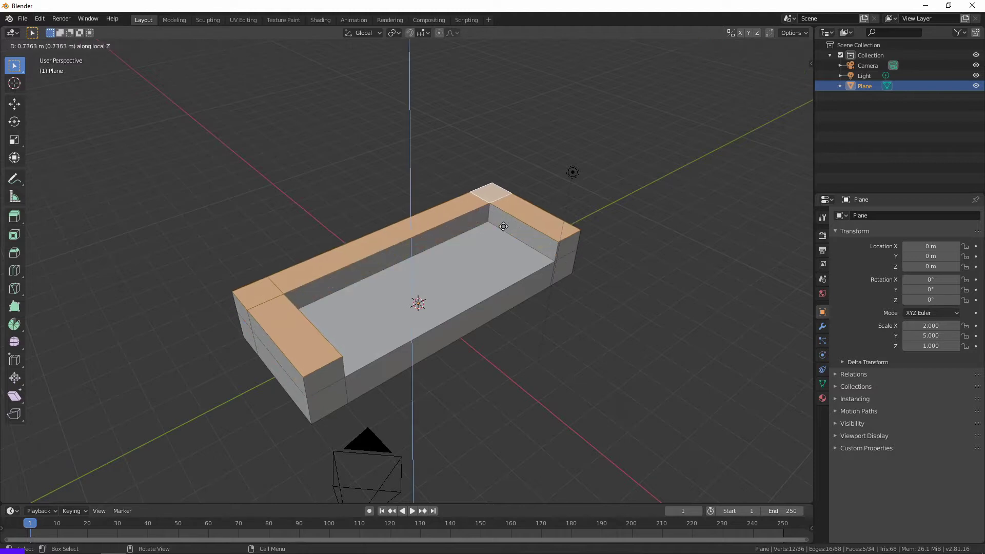
Extrude the armrests and tall backrest from the cut faces
{"action": "key", "text": "alt+a"}
{"action": "middle_click_drag", "start_coordinate": [393, 198], "coordinate": [553, 299]}
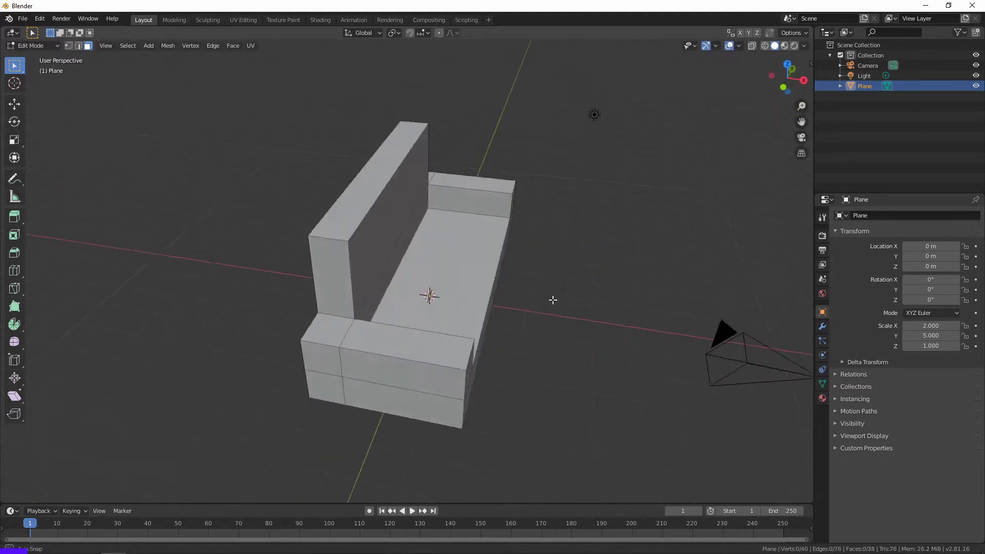
{"action": "key", "text": "Escape"}
{"action": "key", "text": "alt+a"}
{"action": "mouse_move", "coordinate": [507, 227]}
{"action": "middle_mouse_down"}
{"action": "mouse_move", "coordinate": [580, 238]}
{"action": "mouse_move", "coordinate": [521, 164]}
{"action": "mouse_move", "coordinate": [503, 222]}
{"action": "middle_mouse_up"}
Scale the sofa along Y to lengthen it slightly
{"action": "key", "text": "s"}
{"action": "key", "text": "y"}
{"action": "left_click", "coordinate": [477, 272]}
{"action": "key", "text": "alt+a"}
{"action": "middle_click_drag", "start_coordinate": [477, 272], "coordinate": [522, 300]}
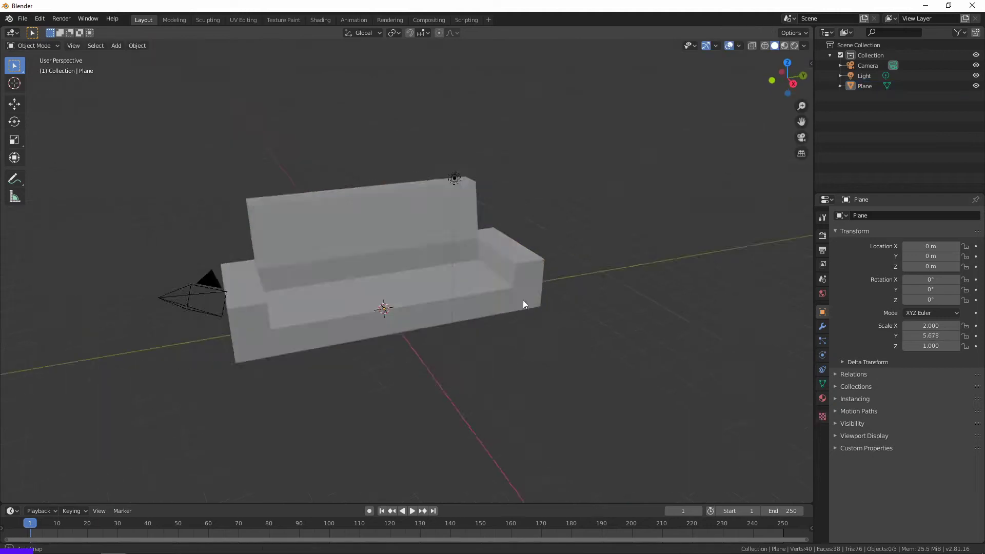
{"action": "mouse_move", "coordinate": [607, 308]}
{"action": "middle_mouse_down"}
{"action": "mouse_move", "coordinate": [457, 286]}
{"action": "mouse_move", "coordinate": [527, 303]}
{"action": "middle_mouse_up"}
{"action": "left_click", "coordinate": [527, 303]}
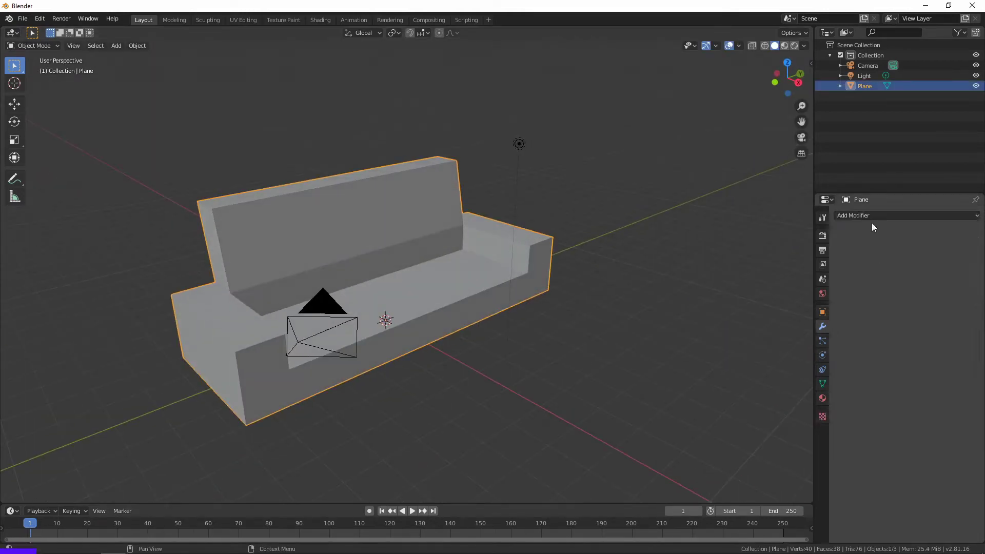
Add a Subdivision Surface modifier to the sofa with Viewport level 3
{"action": "left_click", "coordinate": [872, 216]}
{"action": "left_click", "coordinate": [780, 381]}
{"action": "middle_click_drag", "start_coordinate": [411, 257], "coordinate": [395, 263]}
{"action": "key", "text": "Tab"}
{"action": "scroll", "coordinate": [383, 224], "scroll_direction": "up", "scroll_amount": 3}
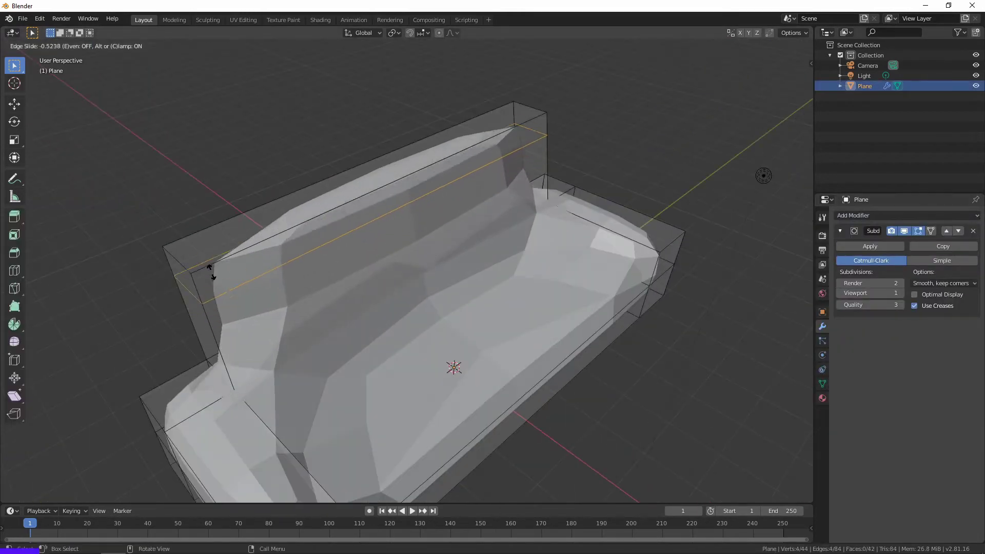
{"action": "left_click", "coordinate": [899, 293]}
{"action": "left_click", "coordinate": [899, 292]}
Add edge loops near the sofa's edges to firm them up
{"action": "mouse_move", "coordinate": [461, 257]}
{"action": "middle_mouse_down"}
{"action": "mouse_move", "coordinate": [357, 337]}
{"action": "mouse_move", "coordinate": [240, 154]}
{"action": "middle_mouse_up"}
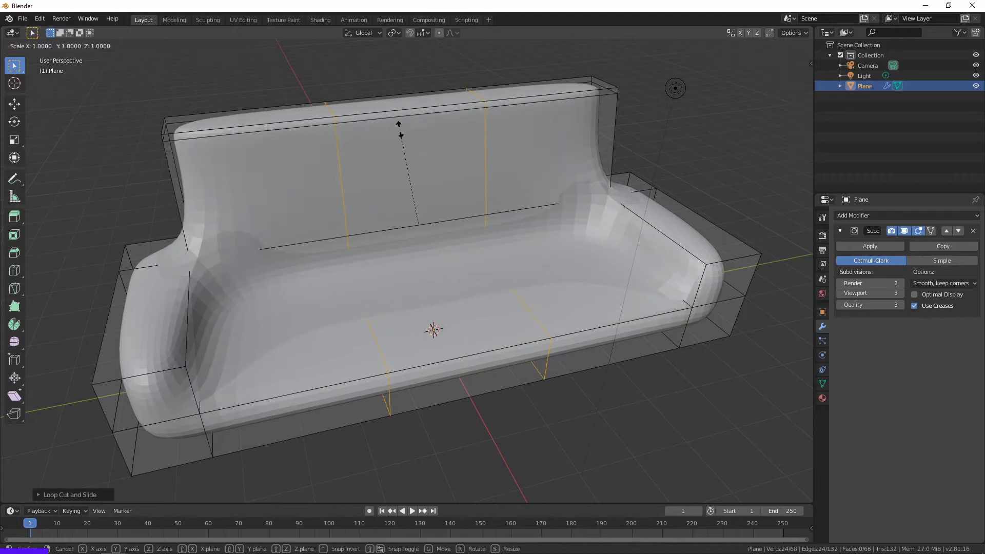
{"action": "left_click", "coordinate": [190, 56]}
{"action": "mouse_move", "coordinate": [189, 56]}
{"action": "middle_mouse_down"}
{"action": "mouse_move", "coordinate": [324, 280]}
{"action": "mouse_move", "coordinate": [247, 286]}
{"action": "mouse_move", "coordinate": [408, 411]}
{"action": "mouse_move", "coordinate": [776, 292]}
{"action": "middle_mouse_up"}
{"action": "left_click", "coordinate": [314, 283]}
{"action": "key", "text": "ctrl+r"}
{"action": "left_click", "coordinate": [249, 296]}
Preview the whole sofa at subdivision level 4
{"action": "key", "text": "Tab"}
{"action": "key", "text": "ctrl+4"}
{"action": "scroll", "coordinate": [377, 225], "scroll_direction": "up", "scroll_amount": 3}
{"action": "mouse_move", "coordinate": [378, 226]}
{"action": "middle_mouse_down"}
{"action": "mouse_move", "coordinate": [395, 242]}
{"action": "mouse_move", "coordinate": [312, 230]}
{"action": "middle_mouse_up"}
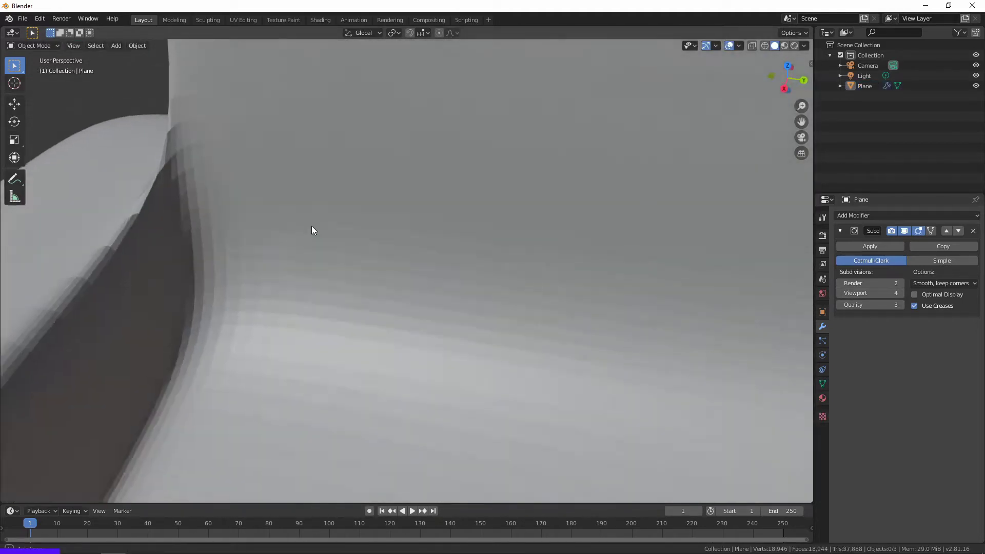
{"action": "scroll", "coordinate": [312, 231], "scroll_direction": "down", "scroll_amount": 5}
Drop the preview to level 1 and redo the last edge loop
{"action": "key", "text": "Tab"}
{"action": "key", "text": "ctrl+1"}
{"action": "mouse_move", "coordinate": [371, 284]}
{"action": "middle_mouse_down"}
{"action": "mouse_move", "coordinate": [506, 349]}
{"action": "mouse_move", "coordinate": [328, 304]}
{"action": "middle_mouse_up"}
{"action": "key", "text": "ctrl+z"}
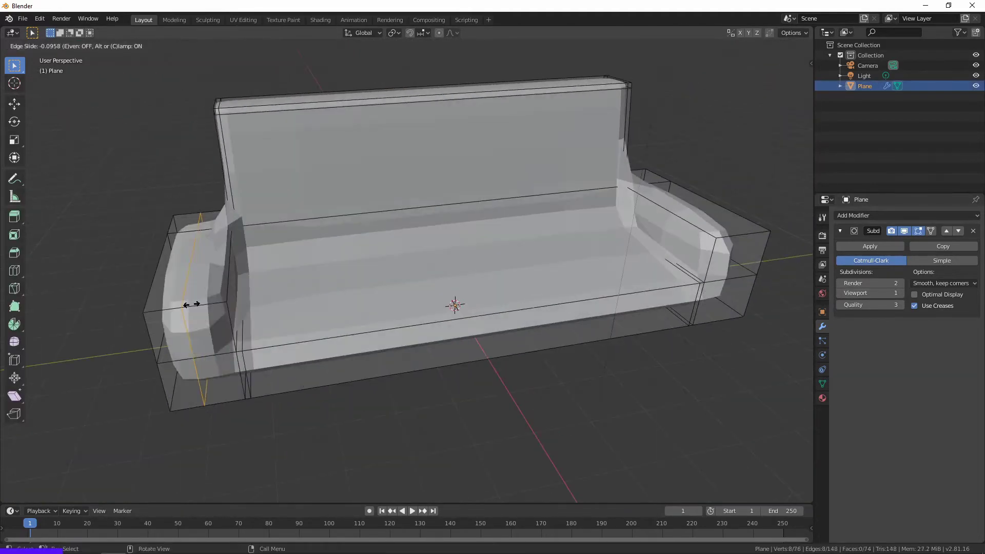
{"action": "left_click", "coordinate": [191, 305]}
{"action": "key", "text": "Tab"}
Add a loop cut near the sofa's armrest
{"action": "mouse_move", "coordinate": [191, 304]}
{"action": "middle_mouse_down"}
{"action": "mouse_move", "coordinate": [392, 391]}
{"action": "mouse_move", "coordinate": [286, 365]}
{"action": "mouse_move", "coordinate": [435, 406]}
{"action": "mouse_move", "coordinate": [441, 272]}
{"action": "middle_mouse_up"}
{"action": "left_click", "coordinate": [435, 405]}
{"action": "key", "text": "Tab"}
{"action": "key", "text": "ctrl+r"}
{"action": "left_click", "coordinate": [380, 359]}
{"action": "left_click", "coordinate": [316, 352]}
{"action": "mouse_move", "coordinate": [316, 352]}
{"action": "middle_mouse_down"}
{"action": "mouse_move", "coordinate": [500, 278]}
{"action": "mouse_move", "coordinate": [457, 328]}
{"action": "mouse_move", "coordinate": [507, 327]}
{"action": "middle_mouse_up"}
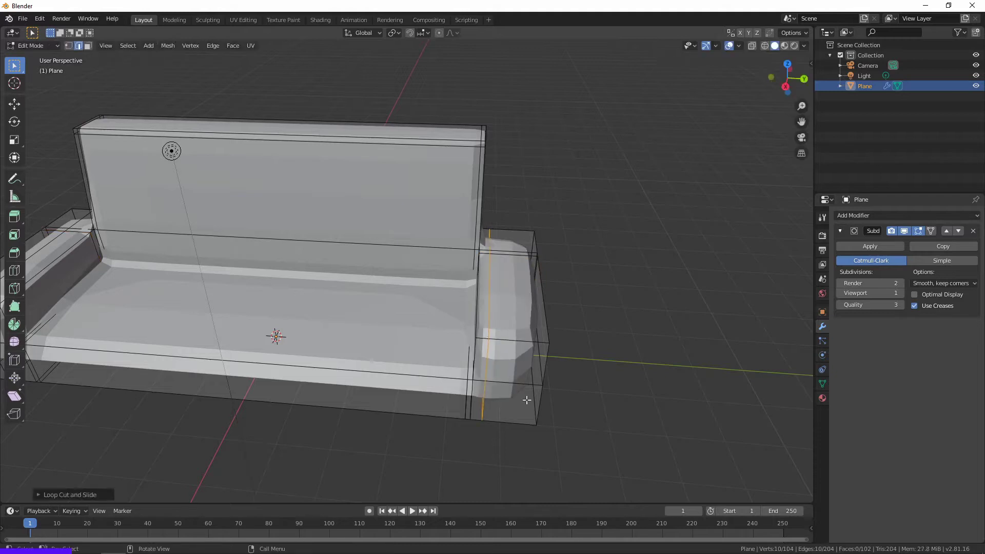
{"action": "key", "text": "Tab"}
Add a loop cut on the left armrest
{"action": "middle_click_drag", "start_coordinate": [526, 400], "coordinate": [465, 376]}
{"action": "left_click", "coordinate": [418, 336]}
{"action": "mouse_move", "coordinate": [417, 337]}
{"action": "middle_mouse_down"}
{"action": "mouse_move", "coordinate": [363, 351]}
{"action": "mouse_move", "coordinate": [447, 330]}
{"action": "middle_mouse_up"}
{"action": "left_click", "coordinate": [403, 341]}
{"action": "key", "text": "Tab"}
{"action": "middle_click_drag", "start_coordinate": [101, 371], "coordinate": [128, 361]}
{"action": "key", "text": "ctrl+r"}
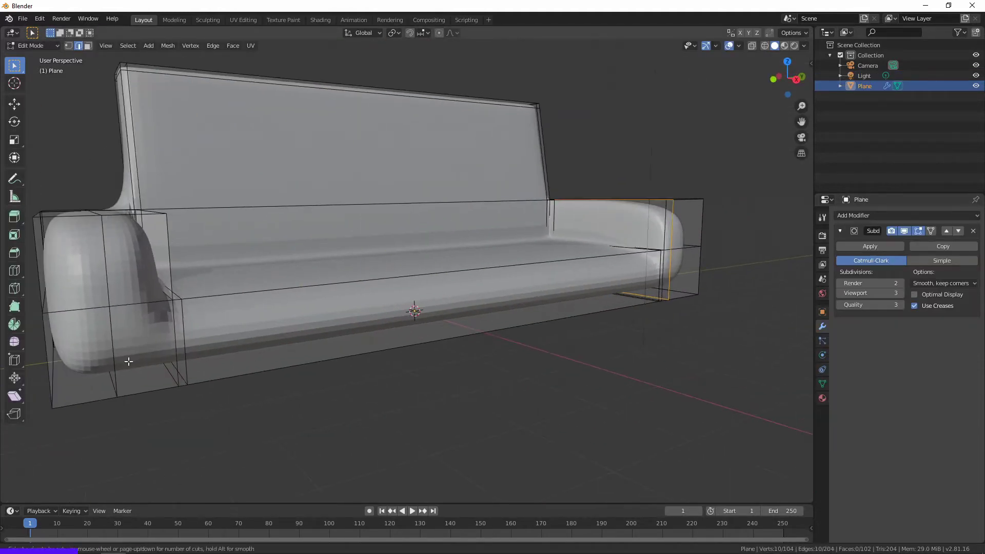
{"action": "left_click", "coordinate": [49, 332]}
{"action": "key", "text": "Tab"}
{"action": "mouse_move", "coordinate": [48, 333]}
{"action": "middle_mouse_down"}
{"action": "mouse_move", "coordinate": [291, 380]}
{"action": "mouse_move", "coordinate": [482, 393]}
{"action": "mouse_move", "coordinate": [362, 291]}
{"action": "middle_mouse_up"}
Add a new plane on the sofa seat and shape it into a cushion box
{"action": "key", "text": "shift+a"}
{"action": "left_click", "coordinate": [416, 298]}
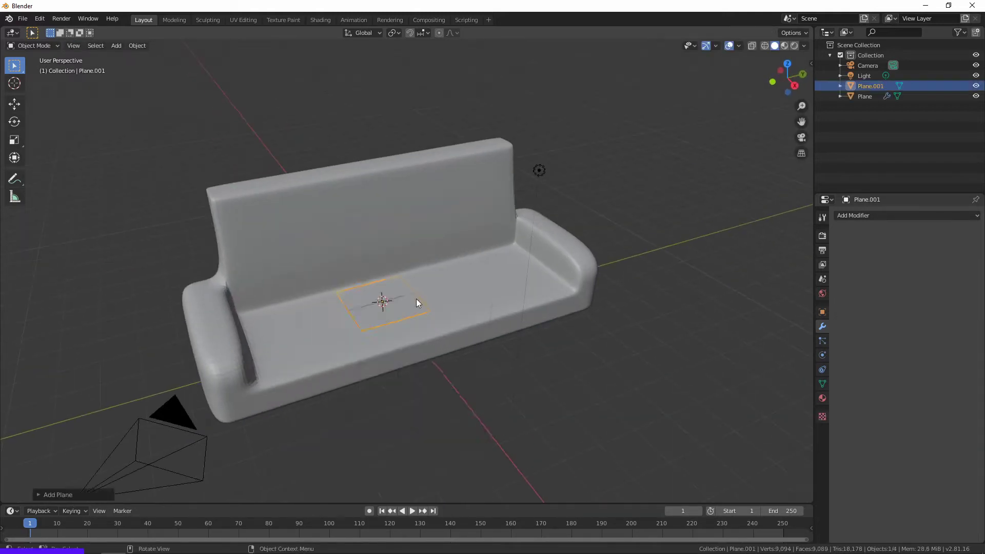
{"action": "scroll", "coordinate": [452, 296], "scroll_direction": "up", "scroll_amount": 3}
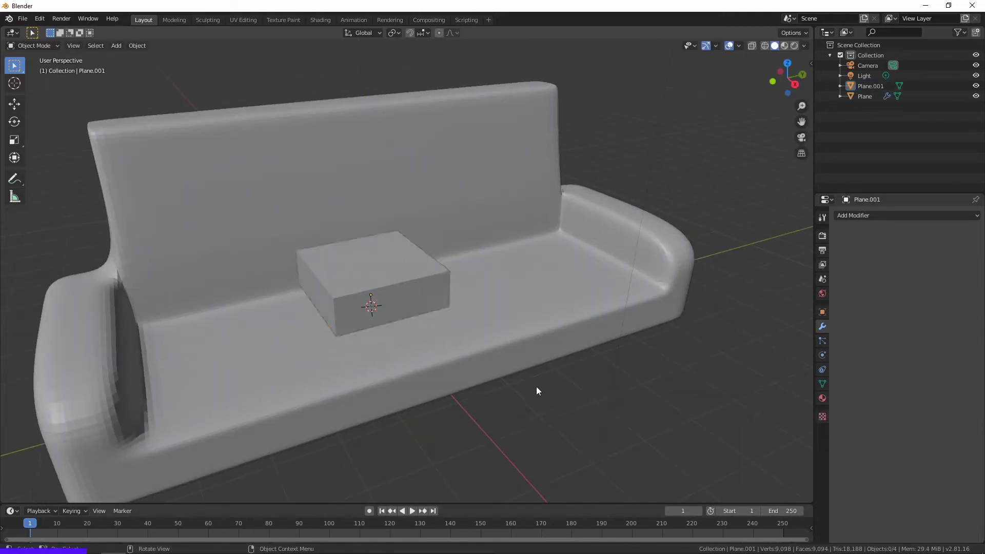
{"action": "left_click", "coordinate": [388, 279]}
{"action": "mouse_move", "coordinate": [537, 391]}
{"action": "middle_mouse_down"}
{"action": "mouse_move", "coordinate": [388, 279]}
{"action": "mouse_move", "coordinate": [484, 398]}
{"action": "middle_mouse_up"}
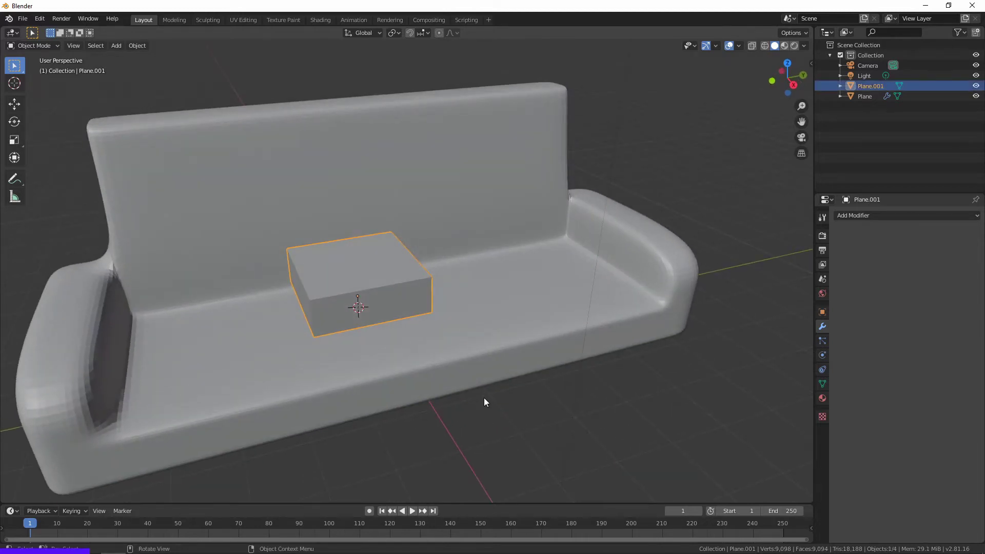
{"action": "middle_click_drag", "start_coordinate": [389, 310], "coordinate": [365, 296]}
{"action": "scroll", "coordinate": [381, 272], "scroll_direction": "up", "scroll_amount": 3}
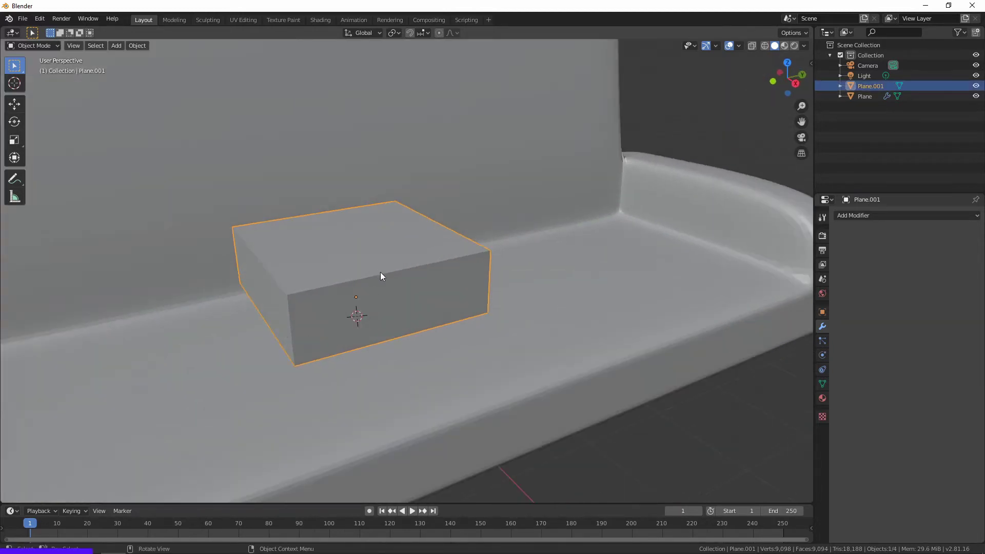
{"action": "left_click", "coordinate": [299, 324]}
{"action": "middle_click_drag", "start_coordinate": [299, 324], "coordinate": [411, 339]}
{"action": "scroll", "coordinate": [631, 411], "scroll_direction": "down", "scroll_amount": 5}
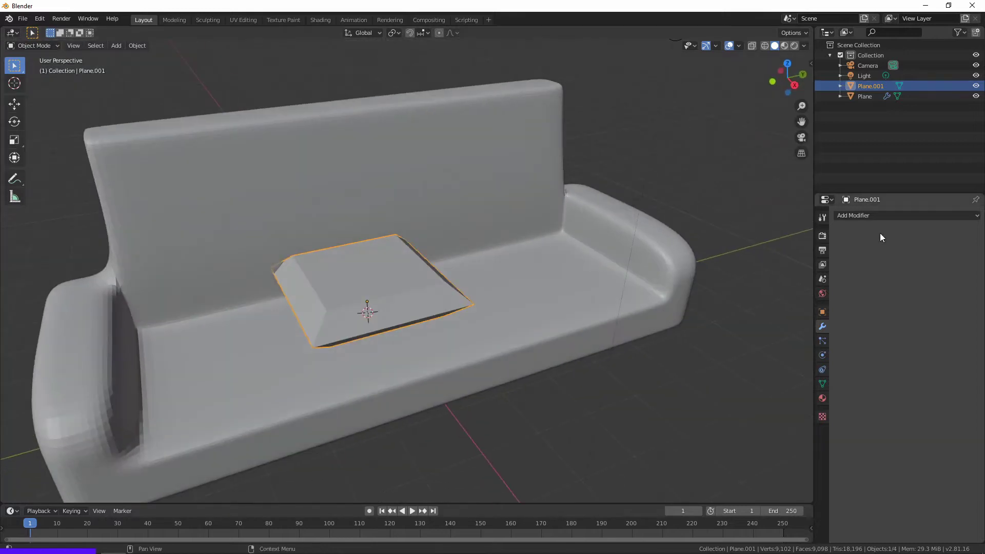
Try a Subdivision Surface on the cushion, then remove it
{"action": "left_click", "coordinate": [872, 215]}
{"action": "left_click", "coordinate": [780, 389]}
{"action": "scroll", "coordinate": [416, 329], "scroll_direction": "up", "scroll_amount": 1}
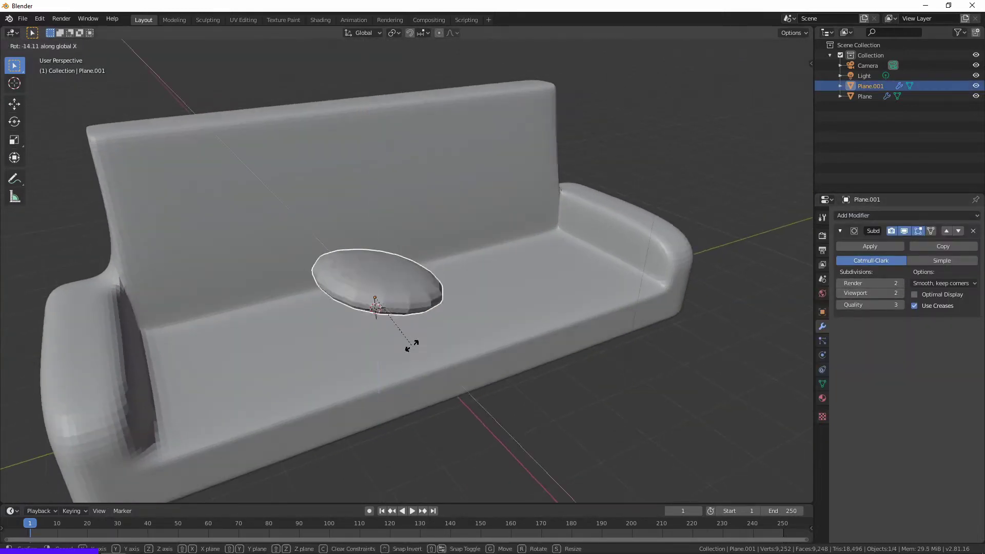
{"action": "key", "text": "Tab"}
{"action": "mouse_move", "coordinate": [439, 410]}
{"action": "middle_mouse_down"}
{"action": "mouse_move", "coordinate": [366, 234]}
{"action": "mouse_move", "coordinate": [461, 241]}
{"action": "middle_mouse_up"}
{"action": "scroll", "coordinate": [366, 234], "scroll_direction": "up", "scroll_amount": 3}
{"action": "left_click", "coordinate": [973, 231]}
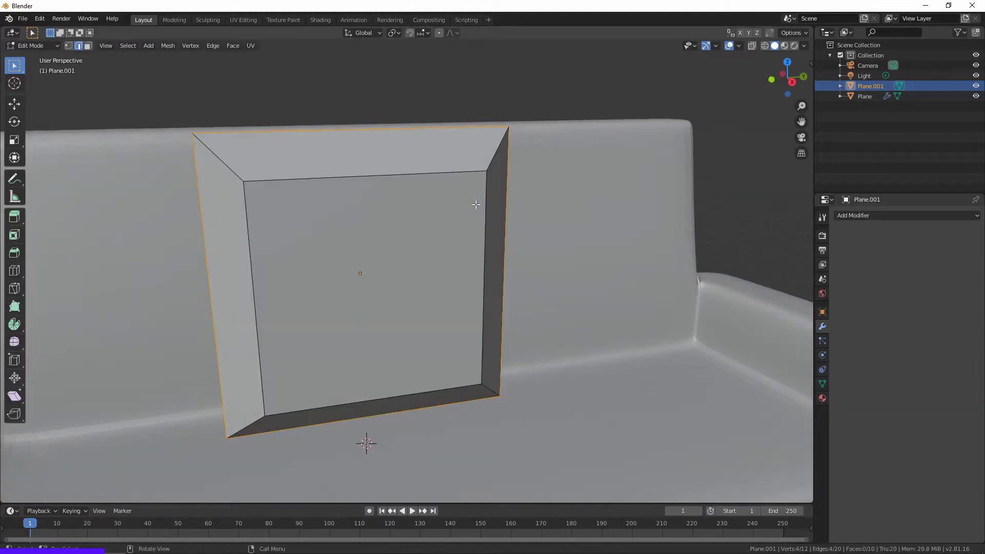
{"action": "mouse_move", "coordinate": [530, 216]}
{"action": "middle_mouse_down"}
{"action": "mouse_move", "coordinate": [712, 202]}
{"action": "mouse_move", "coordinate": [643, 209]}
{"action": "mouse_move", "coordinate": [462, 115]}
{"action": "mouse_move", "coordinate": [497, 200]}
{"action": "mouse_move", "coordinate": [451, 241]}
{"action": "mouse_move", "coordinate": [554, 272]}
{"action": "middle_mouse_up"}
{"action": "key", "text": "Tab"}
{"action": "key", "text": "Tab"}
Inset the cushion's front face and reposition the inner face
{"action": "key", "text": "i"}
{"action": "left_click", "coordinate": [417, 252]}
{"action": "left_click", "coordinate": [554, 272]}
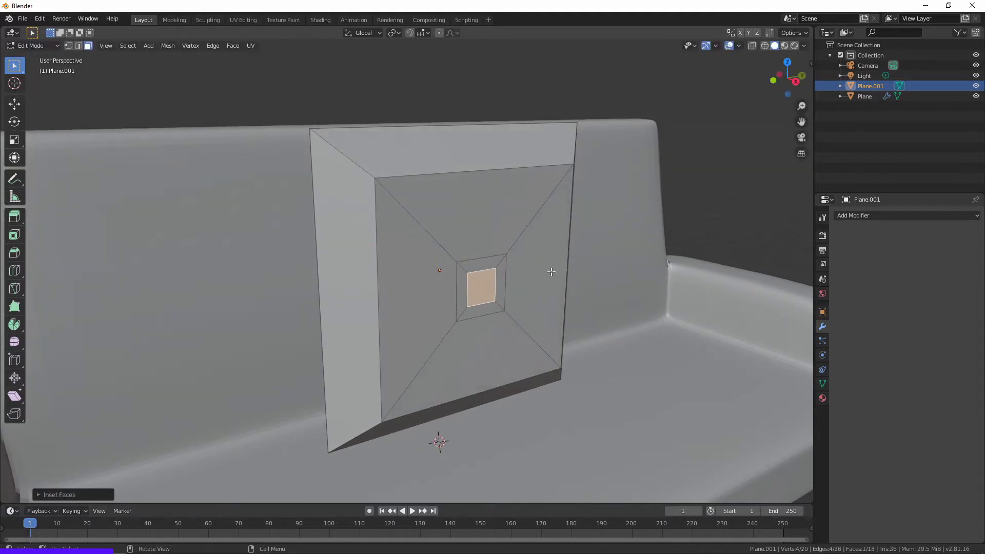
{"action": "left_click", "coordinate": [679, 222]}
{"action": "key", "text": "Tab"}
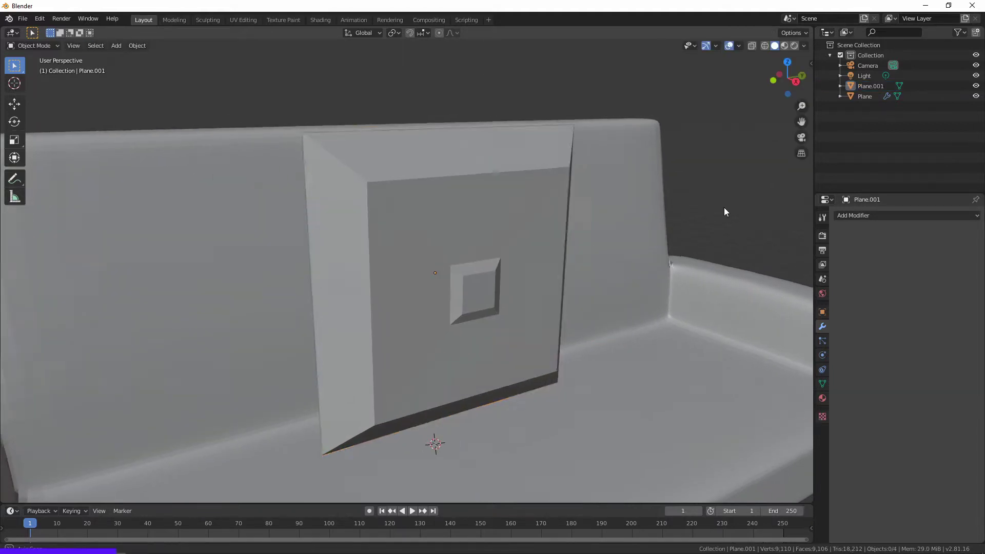
Add a level-1 Subdivision Surface modifier to the cushion
{"action": "scroll", "coordinate": [450, 266], "scroll_direction": "down", "scroll_amount": 5}
{"action": "scroll", "coordinate": [450, 266], "scroll_direction": "up", "scroll_amount": 5}
{"action": "left_click", "coordinate": [905, 215]}
{"action": "left_click", "coordinate": [754, 387]}
{"action": "key", "text": "Tab"}
{"action": "key", "text": "ctrl+r"}
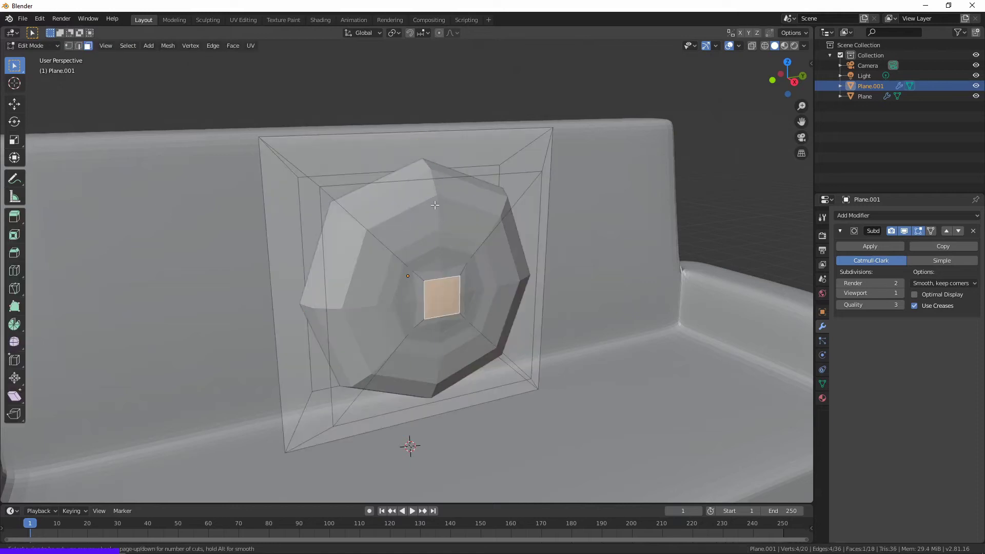
Give the cushion another Subdivision Surface modifier and a loop cut
{"action": "key", "text": "Tab"}
{"action": "scroll", "coordinate": [720, 204], "scroll_direction": "down", "scroll_amount": 5}
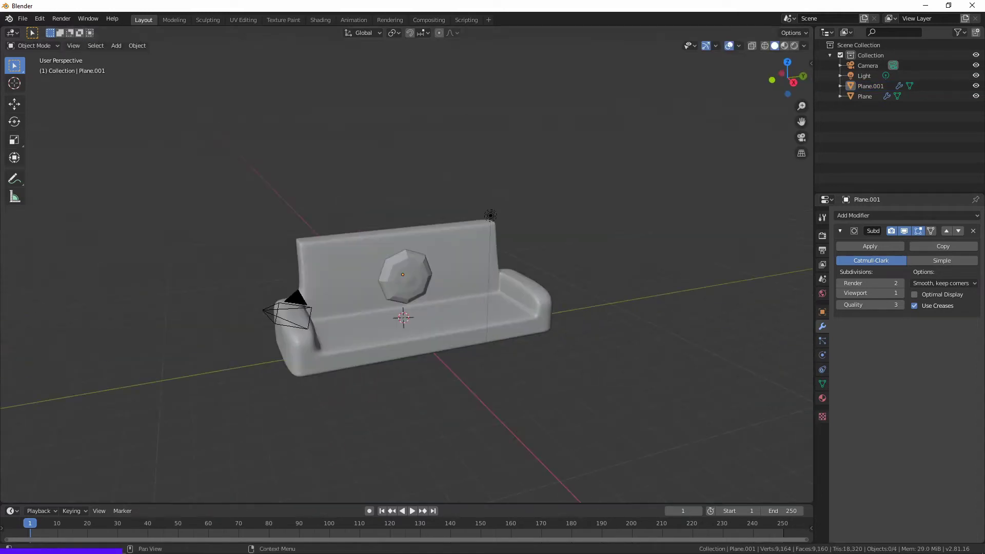
{"action": "left_click", "coordinate": [413, 287]}
{"action": "scroll", "coordinate": [413, 277], "scroll_direction": "up", "scroll_amount": 5}
{"action": "mouse_move", "coordinate": [407, 257]}
{"action": "middle_mouse_down"}
{"action": "mouse_move", "coordinate": [245, 256]}
{"action": "mouse_move", "coordinate": [435, 291]}
{"action": "middle_mouse_up"}
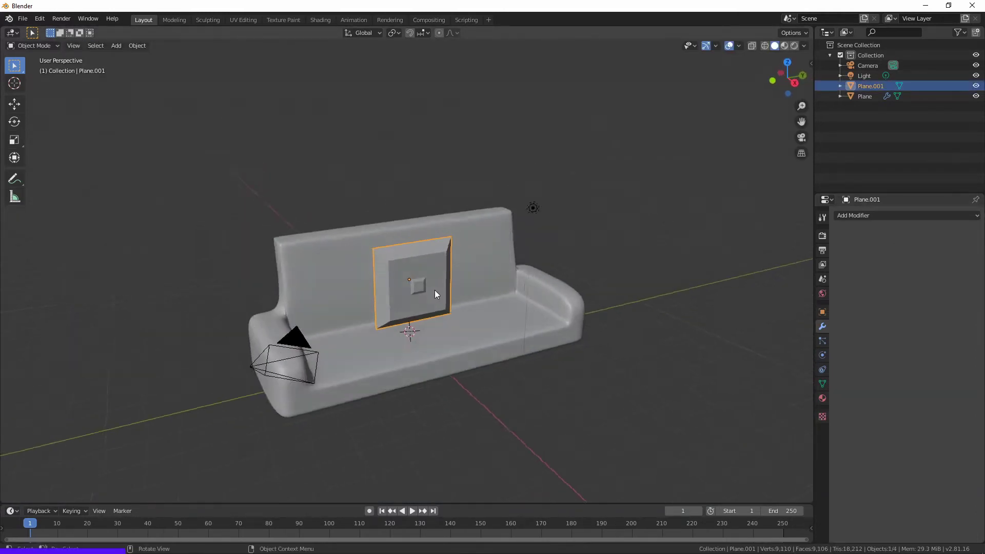
{"action": "scroll", "coordinate": [435, 291], "scroll_direction": "up", "scroll_amount": 5}
{"action": "left_click", "coordinate": [905, 215]}
{"action": "left_click", "coordinate": [792, 385]}
{"action": "key", "text": "Tab"}
{"action": "key", "text": "ctrl+r"}
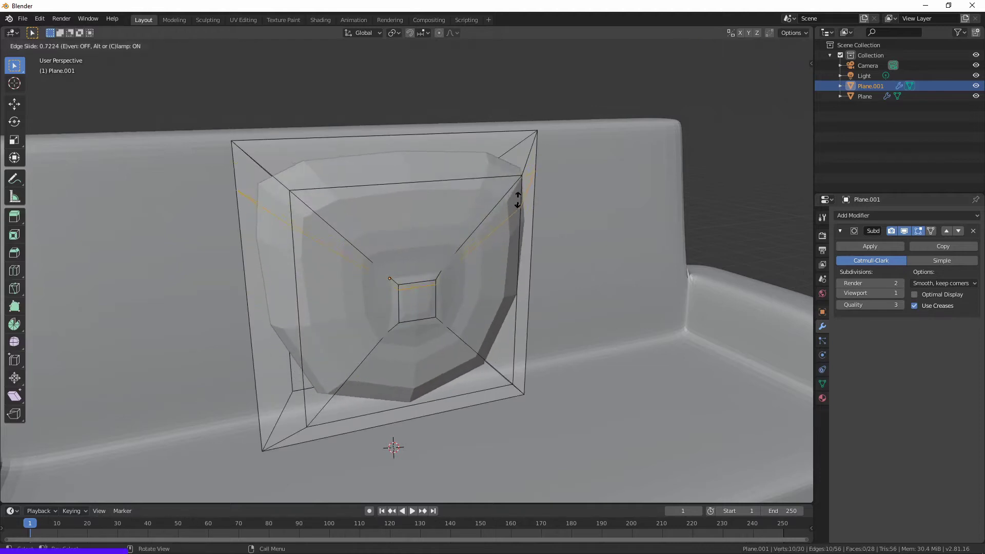
{"action": "left_click", "coordinate": [524, 361]}
{"action": "key", "text": "Tab"}
Move the cushion's inner linked faces in X-ray to sink its centre
{"action": "middle_click_drag", "start_coordinate": [673, 273], "coordinate": [641, 276]}
{"action": "scroll", "coordinate": [470, 288], "scroll_direction": "down", "scroll_amount": 5}
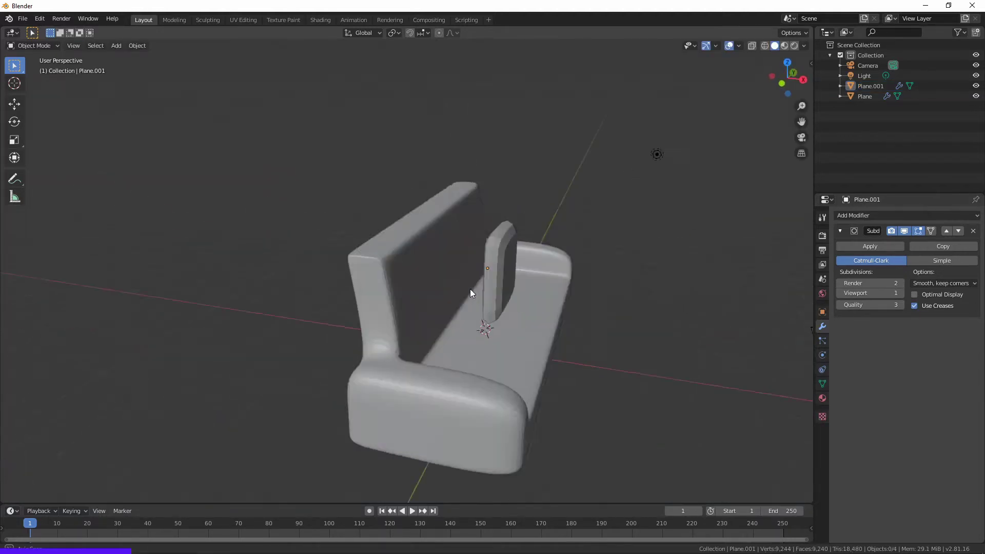
{"action": "scroll", "coordinate": [352, 220], "scroll_direction": "up", "scroll_amount": 5}
{"action": "middle_click_drag", "start_coordinate": [353, 224], "coordinate": [423, 197]}
{"action": "scroll", "coordinate": [449, 257], "scroll_direction": "down", "scroll_amount": 5}
{"action": "key", "text": "Tab"}
{"action": "scroll", "coordinate": [448, 256], "scroll_direction": "up", "scroll_amount": 5}
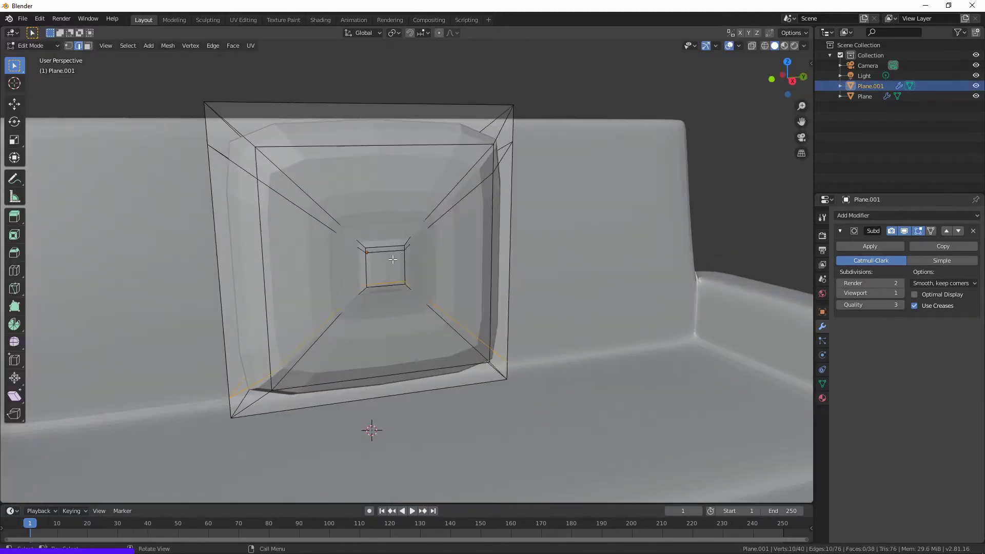
{"action": "mouse_move", "coordinate": [449, 257]}
{"action": "middle_mouse_down"}
{"action": "mouse_move", "coordinate": [490, 276]}
{"action": "mouse_move", "coordinate": [488, 240]}
{"action": "mouse_move", "coordinate": [472, 268]}
{"action": "mouse_move", "coordinate": [649, 286]}
{"action": "middle_mouse_up"}
{"action": "key", "text": "ctrl+l"}
{"action": "key", "text": "alt+z"}
{"action": "key", "text": "g"}
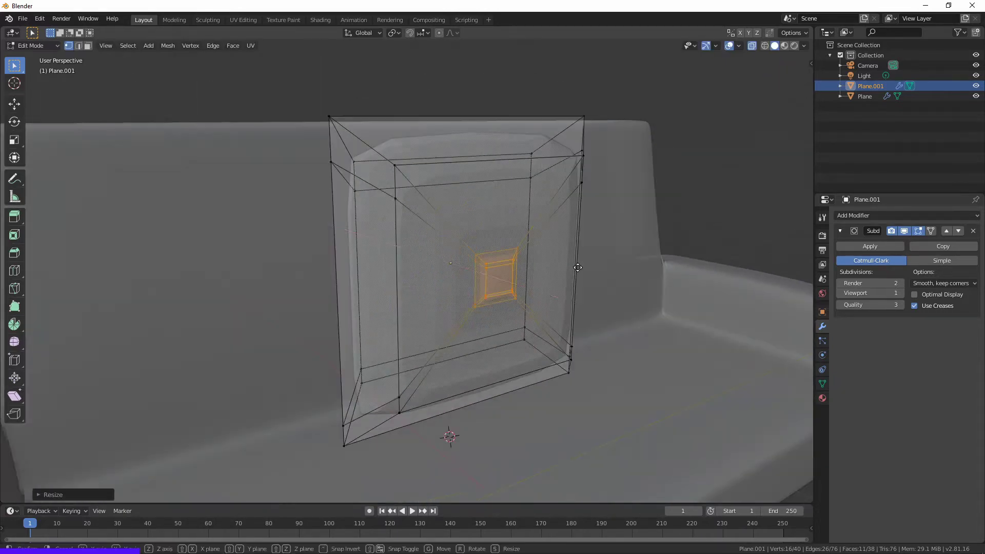
{"action": "left_click", "coordinate": [494, 275]}
{"action": "mouse_move", "coordinate": [495, 274]}
{"action": "middle_mouse_down"}
{"action": "mouse_move", "coordinate": [588, 271]}
{"action": "mouse_move", "coordinate": [447, 231]}
{"action": "middle_mouse_up"}
{"action": "left_click", "coordinate": [589, 271]}
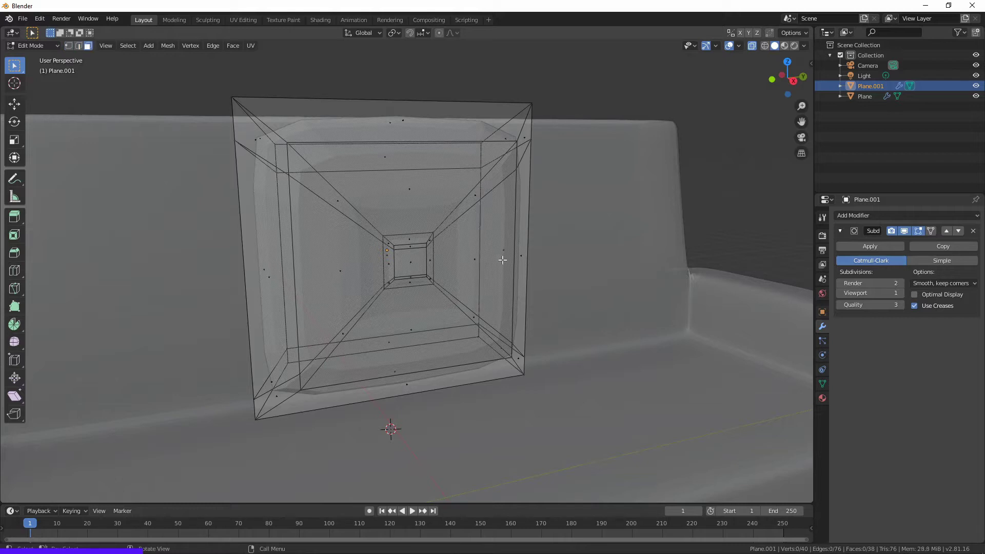
Return to Object Mode with X-ray off and select the square cushion
{"action": "left_click", "coordinate": [503, 260]}
{"action": "middle_click_drag", "start_coordinate": [502, 260], "coordinate": [564, 256]}
{"action": "key", "text": "Tab"}
{"action": "key", "text": "alt+z"}
{"action": "scroll", "coordinate": [586, 353], "scroll_direction": "down", "scroll_amount": 5}
{"action": "middle_click_drag", "start_coordinate": [586, 308], "coordinate": [586, 353]}
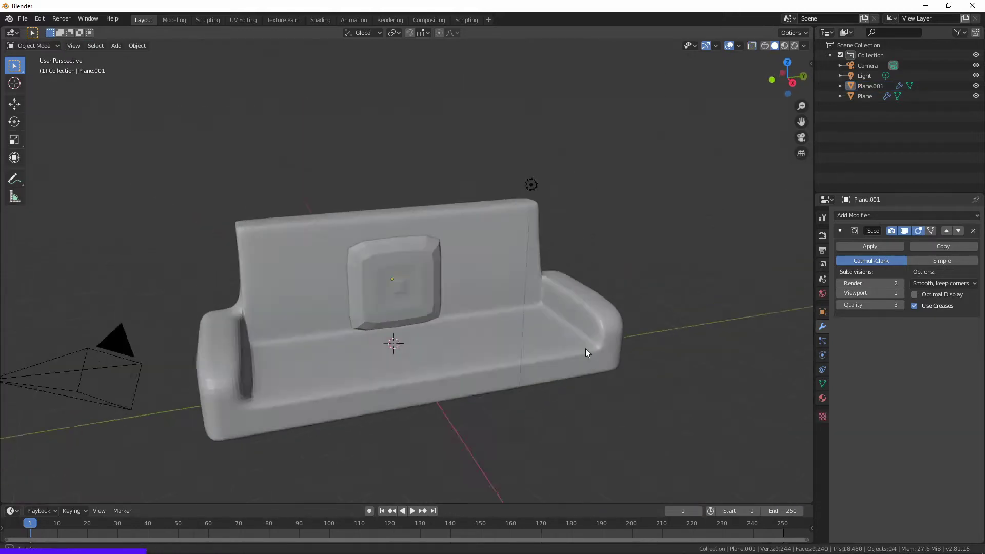
{"action": "scroll", "coordinate": [586, 352], "scroll_direction": "up", "scroll_amount": 2}
{"action": "left_click", "coordinate": [448, 310]}
Tilt the cushion and lower it along Z toward the sofa seat
{"action": "key", "text": "r"}
{"action": "key", "text": "Return"}
{"action": "key", "text": "g"}
{"action": "key", "text": "z"}
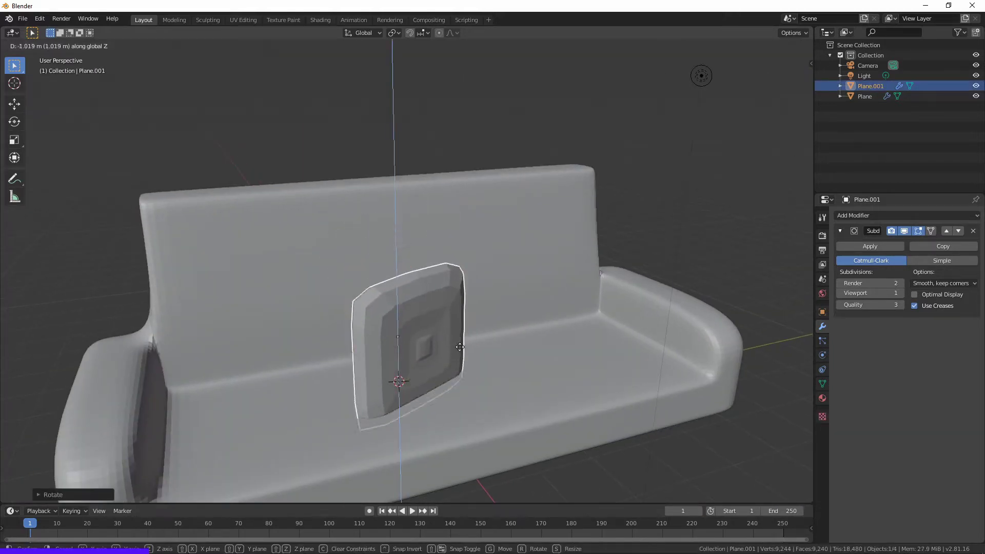
{"action": "mouse_move", "coordinate": [673, 248]}
{"action": "middle_mouse_down"}
{"action": "mouse_move", "coordinate": [409, 306]}
{"action": "mouse_move", "coordinate": [398, 350]}
{"action": "mouse_move", "coordinate": [318, 326]}
{"action": "mouse_move", "coordinate": [162, 224]}
{"action": "mouse_move", "coordinate": [198, 235]}
{"action": "middle_mouse_up"}
{"action": "key", "text": "alt+a"}
{"action": "scroll", "coordinate": [276, 313], "scroll_direction": "down", "scroll_amount": 5}
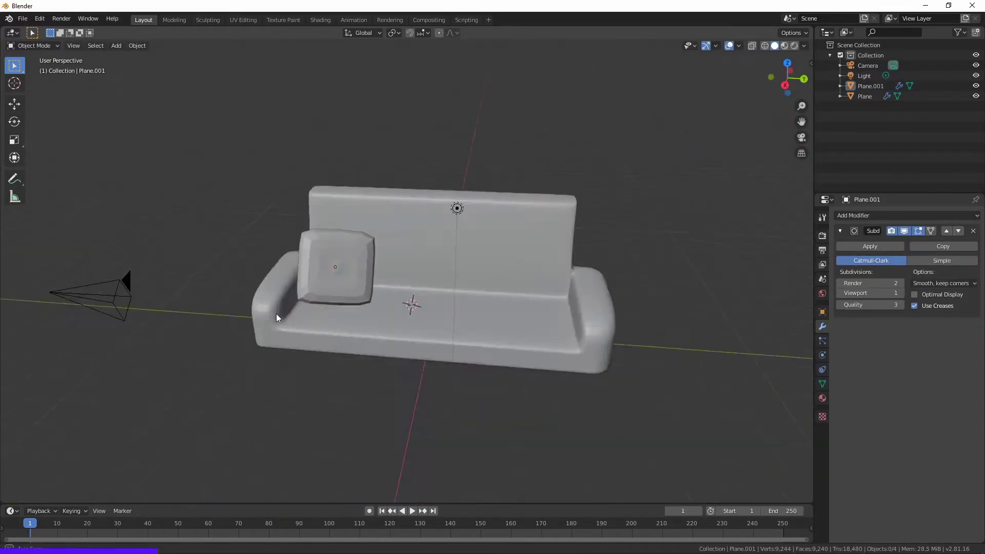
{"action": "mouse_move", "coordinate": [276, 313]}
{"action": "middle_mouse_down"}
{"action": "mouse_move", "coordinate": [641, 220]}
{"action": "mouse_move", "coordinate": [634, 273]}
{"action": "middle_mouse_up"}
{"action": "scroll", "coordinate": [351, 275], "scroll_direction": "up", "scroll_amount": 5}
Raise the cushion's Subdivision viewport level to 2
{"action": "left_click", "coordinate": [350, 274]}
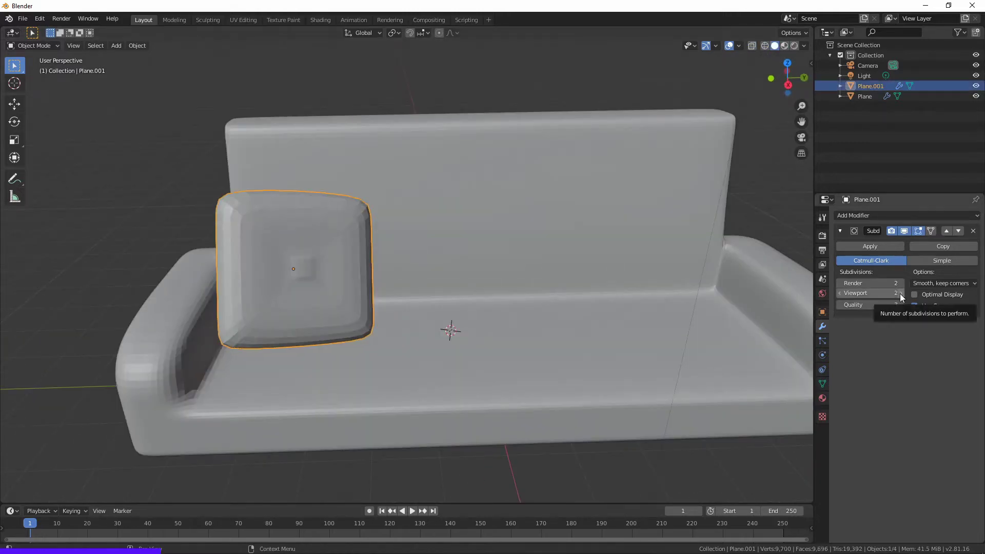
{"action": "left_click", "coordinate": [900, 293]}
{"action": "key", "text": "alt+a"}
{"action": "mouse_move", "coordinate": [769, 267]}
{"action": "middle_mouse_down"}
{"action": "mouse_move", "coordinate": [734, 230]}
{"action": "mouse_move", "coordinate": [484, 285]}
{"action": "mouse_move", "coordinate": [508, 249]}
{"action": "middle_mouse_up"}
Check the cushion in edit mode, cancelling an X-axis move and a rotation
{"action": "left_click", "coordinate": [185, 256]}
{"action": "key", "text": "Tab"}
{"action": "scroll", "coordinate": [308, 256], "scroll_direction": "up", "scroll_amount": 4}
{"action": "key", "text": "g"}
{"action": "key", "text": "x"}
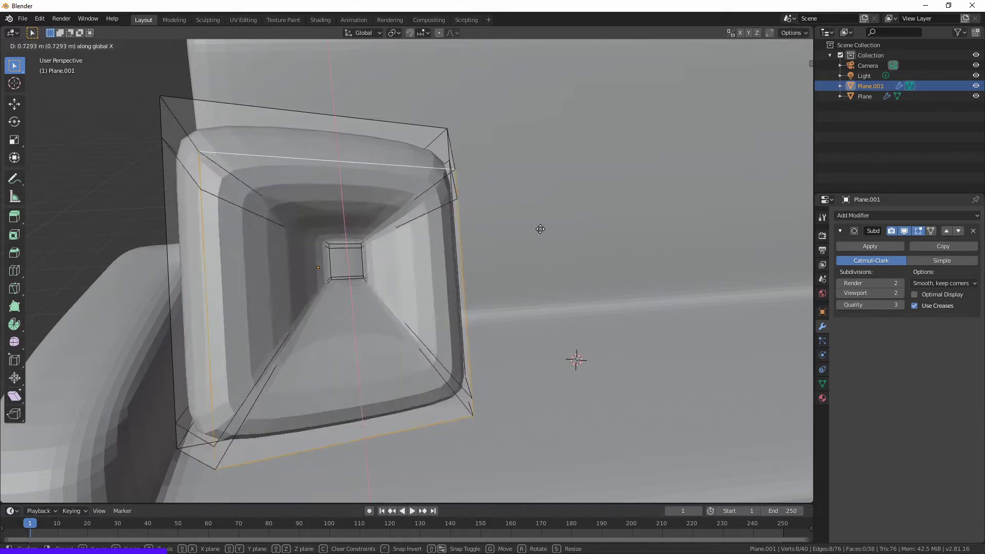
{"action": "key", "text": "Escape"}
{"action": "scroll", "coordinate": [513, 267], "scroll_direction": "down", "scroll_amount": 3}
{"action": "key", "text": "Tab"}
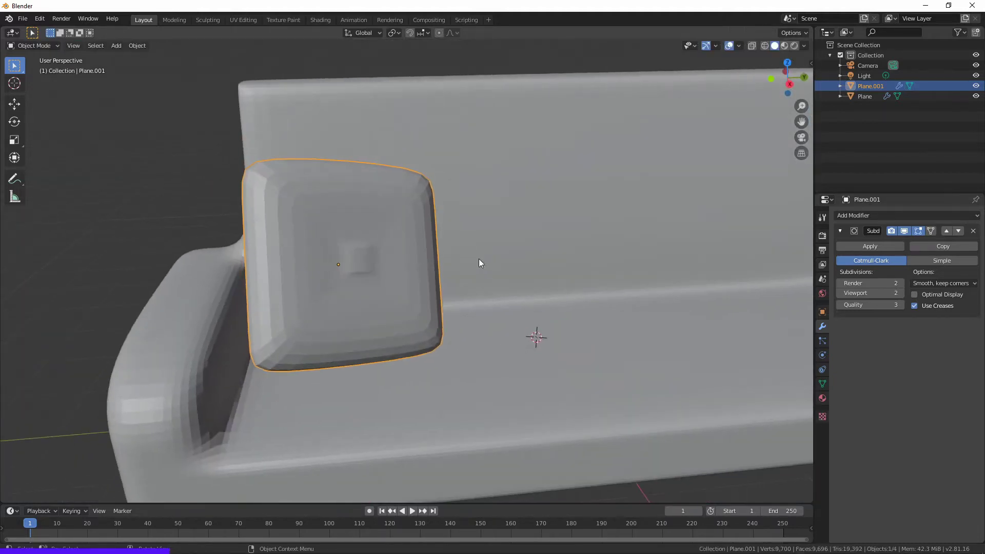
{"action": "key", "text": "r"}
{"action": "key", "text": "Escape"}
Rotate the cushion around the Z axis to angle it toward the corner
{"action": "middle_click_drag", "start_coordinate": [496, 266], "coordinate": [449, 297]}
{"action": "key", "text": "r"}
{"action": "key", "text": "z"}
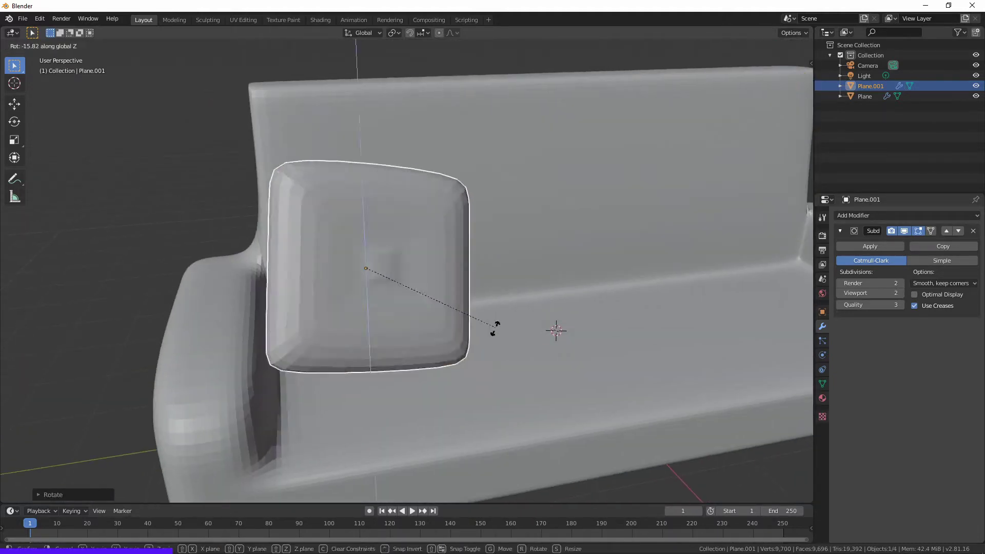
{"action": "left_click", "coordinate": [488, 378]}
{"action": "key", "text": "Tab"}
{"action": "scroll", "coordinate": [414, 247], "scroll_direction": "up", "scroll_amount": 3}
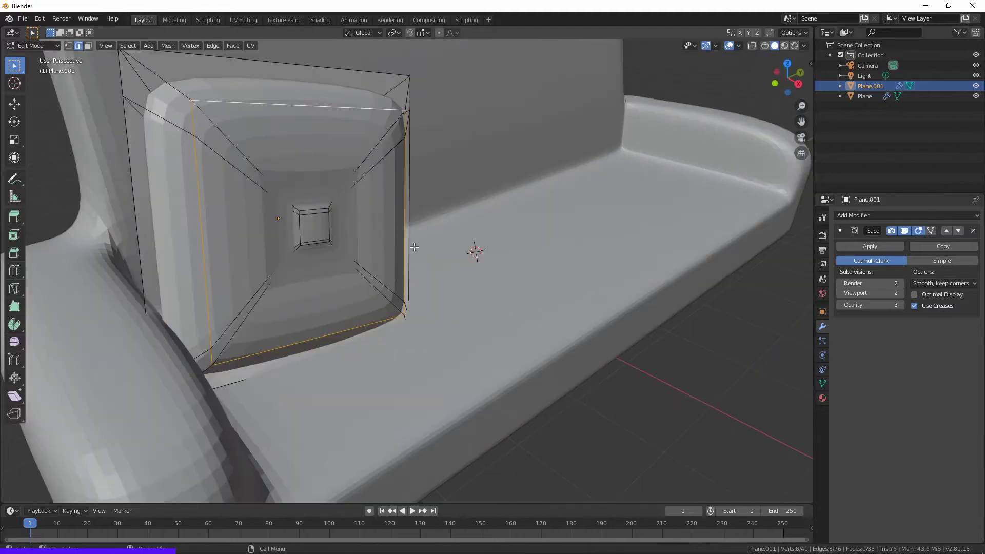
{"action": "scroll", "coordinate": [415, 247], "scroll_direction": "down", "scroll_amount": 2}
{"action": "key", "text": "Tab"}
{"action": "scroll", "coordinate": [380, 286], "scroll_direction": "down", "scroll_amount": 4}
{"action": "scroll", "coordinate": [380, 286], "scroll_direction": "up", "scroll_amount": 3}
Rotate and reposition the cushion from the side view of the sofa
{"action": "key", "text": "s"}
{"action": "left_click", "coordinate": [433, 257]}
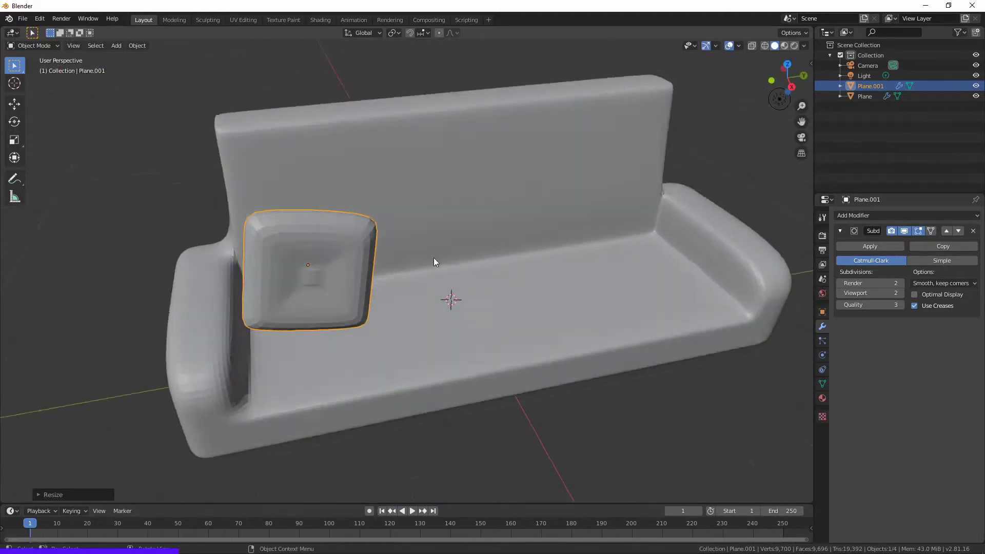
{"action": "key", "text": "KP_3"}
{"action": "scroll", "coordinate": [398, 223], "scroll_direction": "up", "scroll_amount": 3}
{"action": "key", "text": "r"}
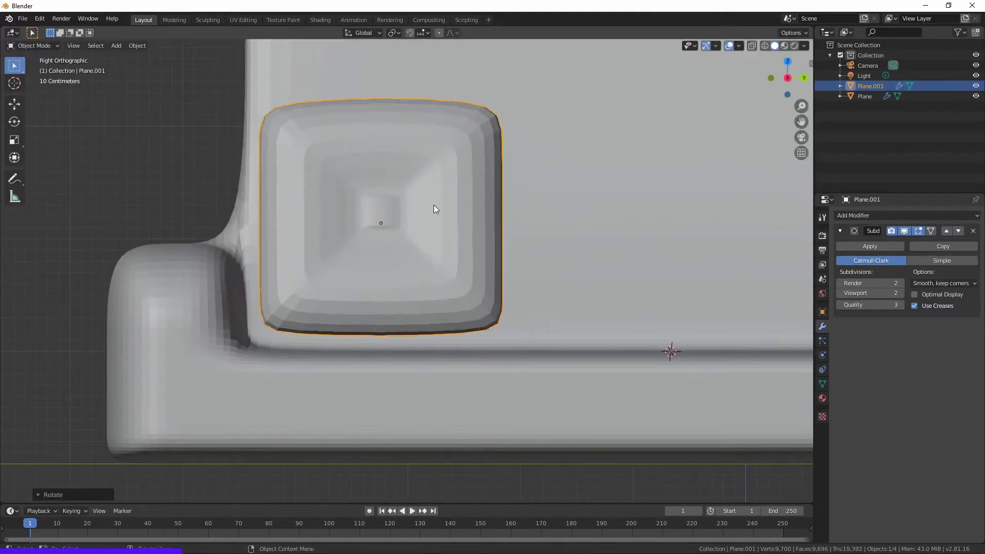
{"action": "mouse_move", "coordinate": [433, 204]}
{"action": "middle_mouse_down"}
{"action": "mouse_move", "coordinate": [485, 293]}
{"action": "mouse_move", "coordinate": [576, 294]}
{"action": "middle_mouse_up"}
{"action": "key", "text": "g"}
{"action": "left_click", "coordinate": [456, 275]}
{"action": "scroll", "coordinate": [379, 188], "scroll_direction": "down", "scroll_amount": 4}
Move and rotate the cushion so it leans into the sofa's left corner
{"action": "key", "text": "g"}
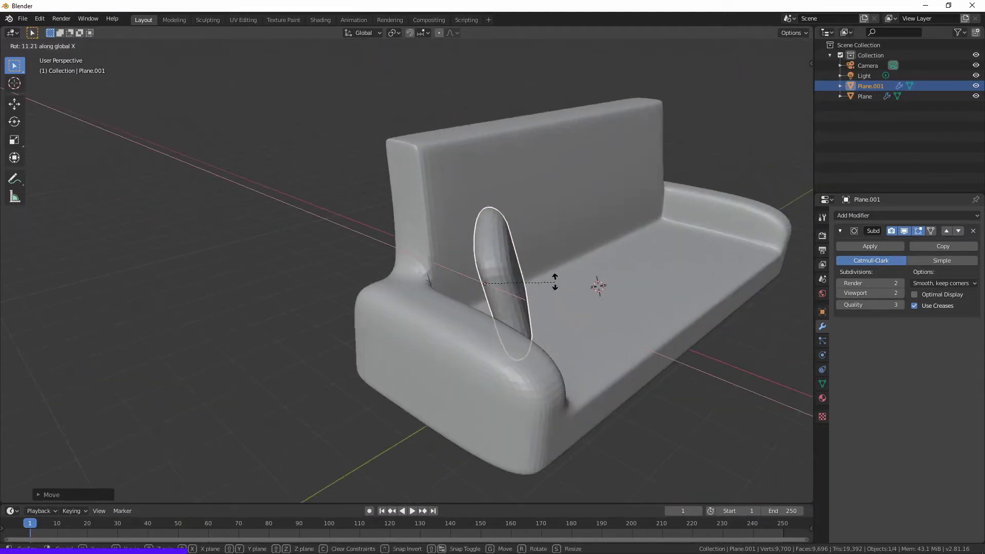
{"action": "left_click", "coordinate": [505, 277]}
{"action": "middle_click_drag", "start_coordinate": [505, 277], "coordinate": [433, 291]}
{"action": "scroll", "coordinate": [433, 291], "scroll_direction": "up", "scroll_amount": 3}
{"action": "key", "text": "r"}
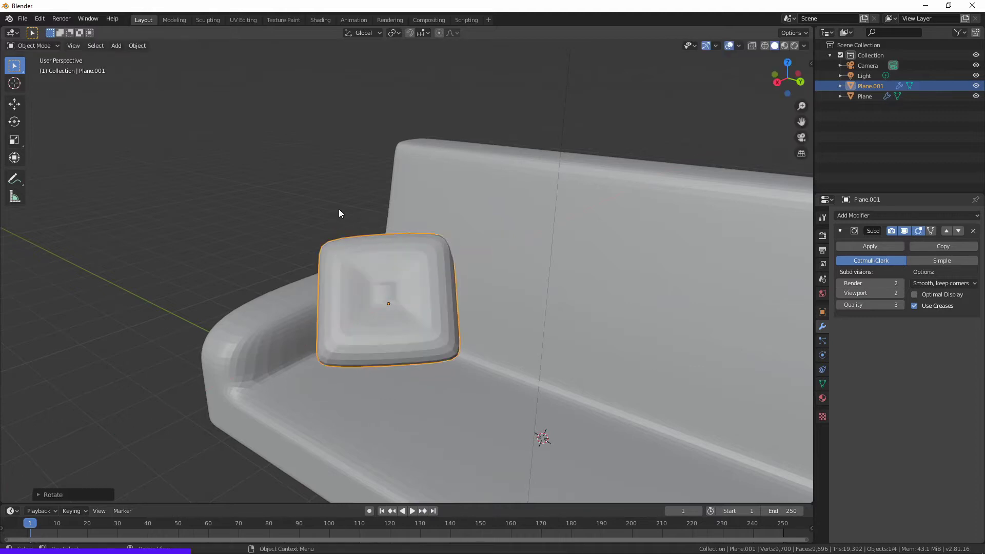
{"action": "left_click", "coordinate": [339, 210]}
{"action": "mouse_move", "coordinate": [339, 210]}
{"action": "middle_mouse_down"}
{"action": "mouse_move", "coordinate": [520, 273]}
{"action": "mouse_move", "coordinate": [605, 330]}
{"action": "mouse_move", "coordinate": [455, 331]}
{"action": "middle_mouse_up"}
{"action": "scroll", "coordinate": [605, 330], "scroll_direction": "down", "scroll_amount": 2}
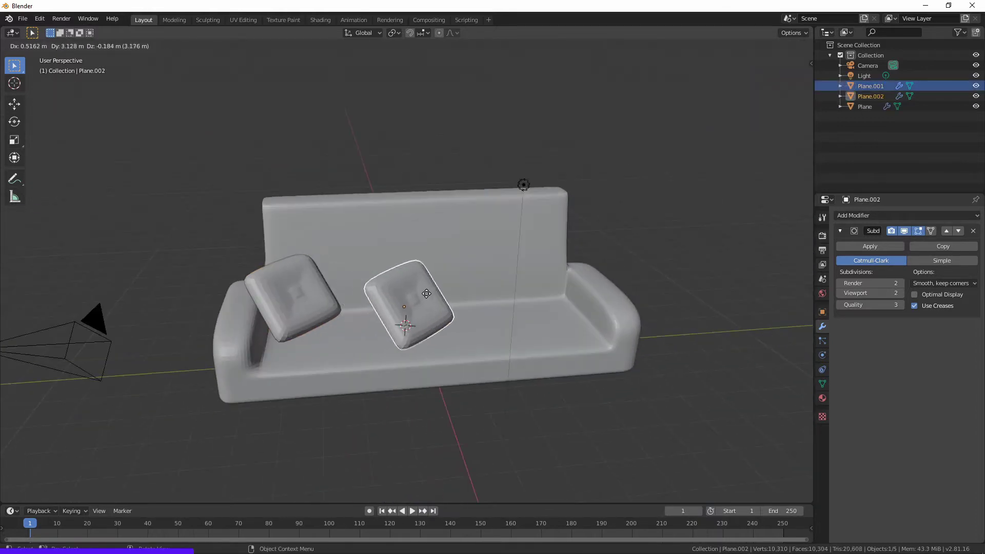
Set the second cushion at the right end, then duplicate a cushion onto the seat
{"action": "left_click", "coordinate": [659, 284]}
{"action": "mouse_move", "coordinate": [659, 285]}
{"action": "middle_mouse_down"}
{"action": "mouse_move", "coordinate": [513, 328]}
{"action": "mouse_move", "coordinate": [681, 397]}
{"action": "mouse_move", "coordinate": [634, 386]}
{"action": "mouse_move", "coordinate": [634, 359]}
{"action": "mouse_move", "coordinate": [495, 326]}
{"action": "mouse_move", "coordinate": [426, 281]}
{"action": "mouse_move", "coordinate": [398, 292]}
{"action": "mouse_move", "coordinate": [423, 302]}
{"action": "middle_mouse_up"}
{"action": "left_click", "coordinate": [681, 397]}
{"action": "left_click", "coordinate": [287, 318]}
{"action": "key", "text": "shift+d"}
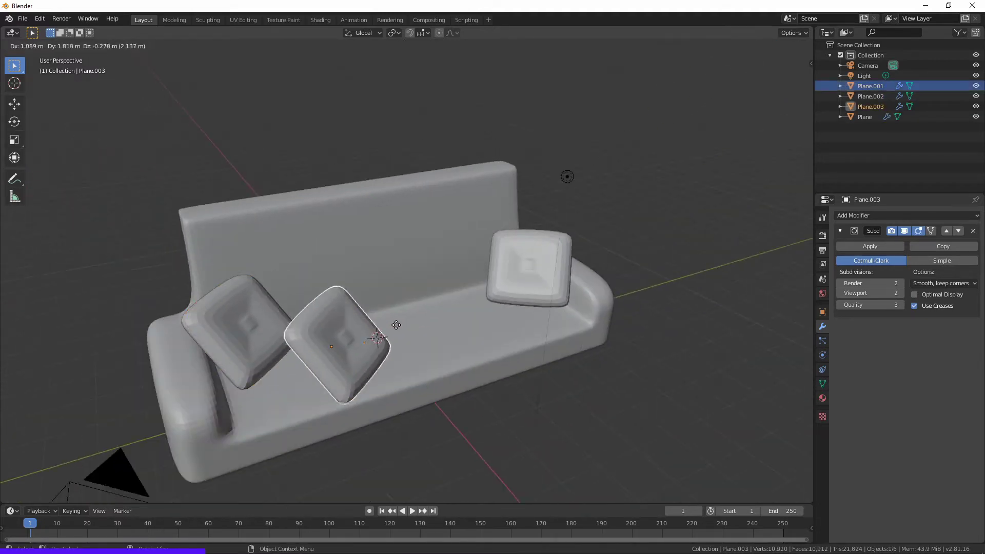
{"action": "left_click", "coordinate": [421, 321]}
Rotate the copy around X and Y so it lies flat on the seat
{"action": "key", "text": "r"}
{"action": "key", "text": "x"}
{"action": "key", "text": "KP_3"}
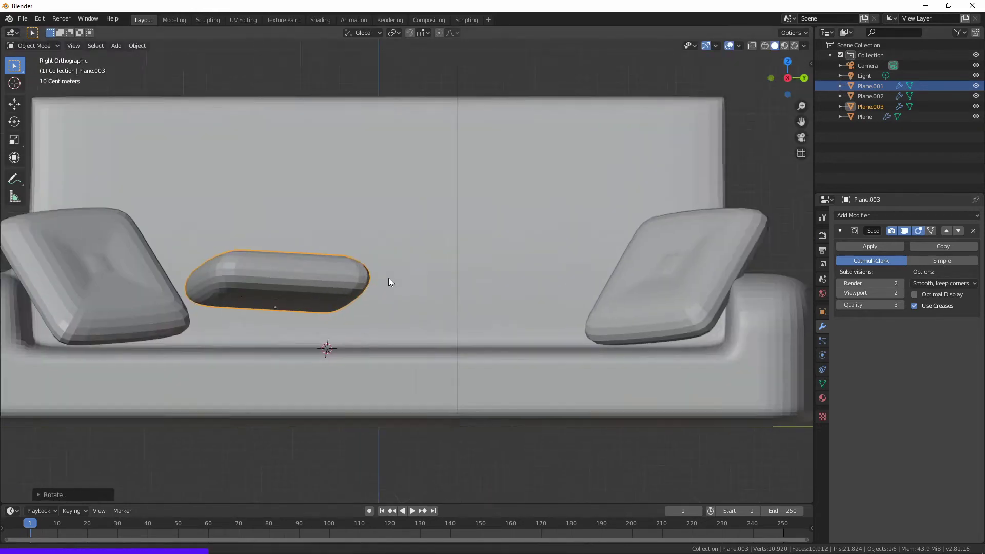
{"action": "key", "text": "r"}
{"action": "key", "text": "y"}
{"action": "left_click", "coordinate": [492, 304]}
Stretch the flat cushion sideways into a long seat pad from the top view
{"action": "mouse_move", "coordinate": [492, 304]}
{"action": "middle_mouse_down"}
{"action": "mouse_move", "coordinate": [510, 362]}
{"action": "mouse_move", "coordinate": [776, 176]}
{"action": "middle_mouse_up"}
{"action": "key", "text": "alt+a"}
{"action": "key", "text": "KP_7"}
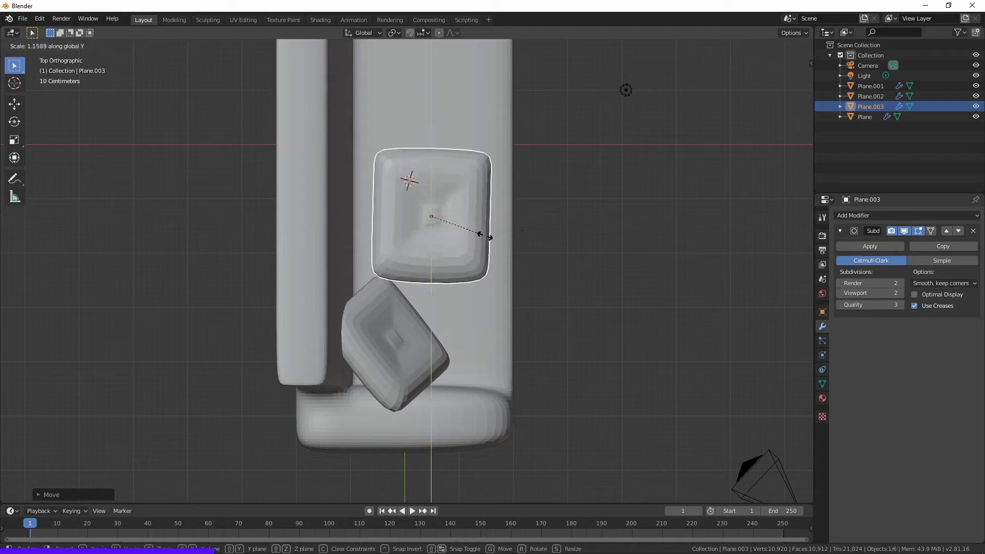
{"action": "left_click", "coordinate": [539, 228]}
{"action": "mouse_move", "coordinate": [539, 228]}
{"action": "middle_mouse_down"}
{"action": "mouse_move", "coordinate": [509, 161]}
{"action": "mouse_move", "coordinate": [587, 315]}
{"action": "middle_mouse_up"}
Flatten the seat cushion by scaling it twice along Z
{"action": "key", "text": "s"}
{"action": "key", "text": "z"}
{"action": "left_click", "coordinate": [508, 161]}
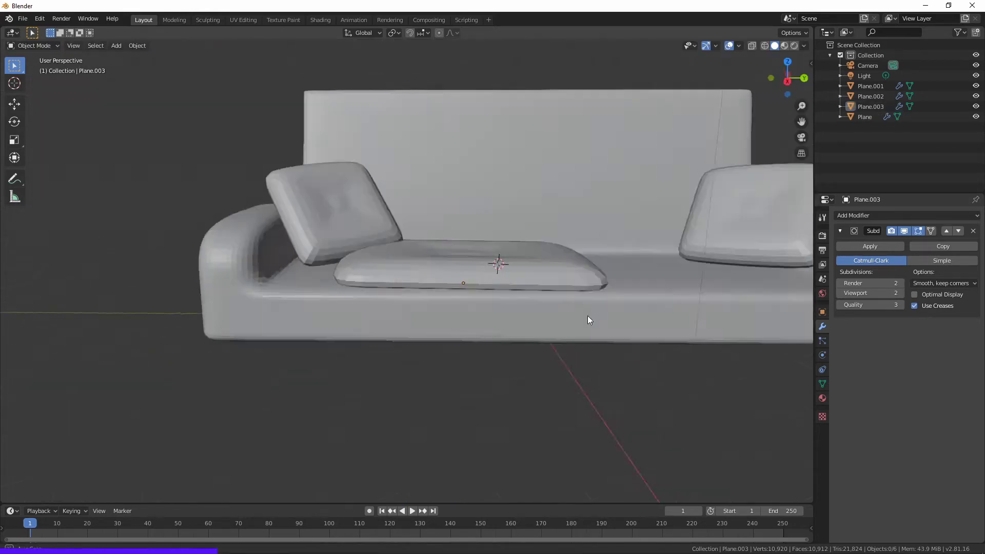
{"action": "key", "text": "s"}
{"action": "key", "text": "z"}
{"action": "left_click", "coordinate": [561, 274]}
{"action": "mouse_move", "coordinate": [560, 275]}
{"action": "middle_mouse_down"}
{"action": "mouse_move", "coordinate": [651, 324]}
{"action": "mouse_move", "coordinate": [549, 273]}
{"action": "mouse_move", "coordinate": [577, 339]}
{"action": "mouse_move", "coordinate": [364, 199]}
{"action": "middle_mouse_up"}
Move a seat cushion along Y to place the second seat pad
{"action": "key", "text": "alt+a"}
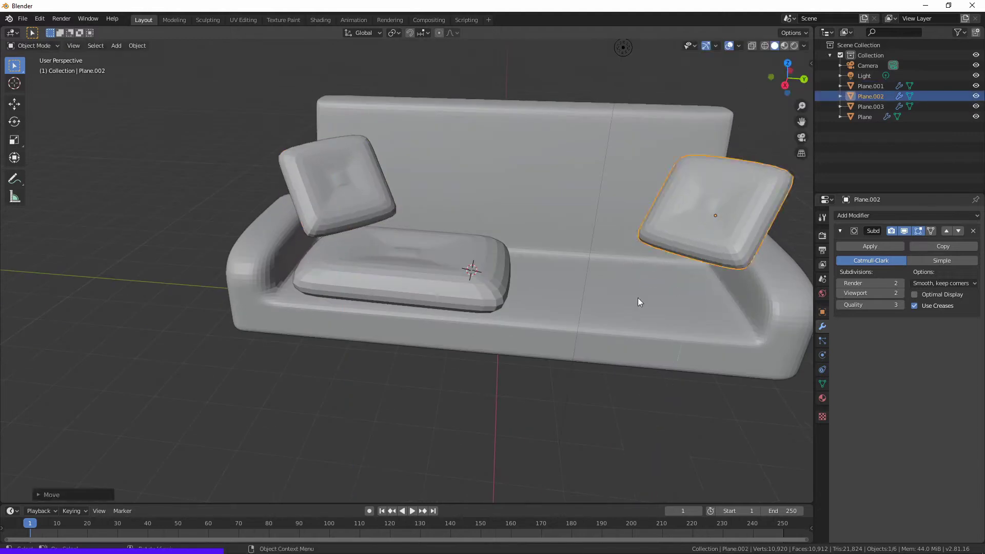
{"action": "middle_click_drag", "start_coordinate": [638, 302], "coordinate": [493, 337]}
{"action": "left_click", "coordinate": [494, 338]}
{"action": "left_click", "coordinate": [267, 307]}
{"action": "left_click", "coordinate": [770, 115]}
{"action": "key", "text": "g"}
{"action": "key", "text": "y"}
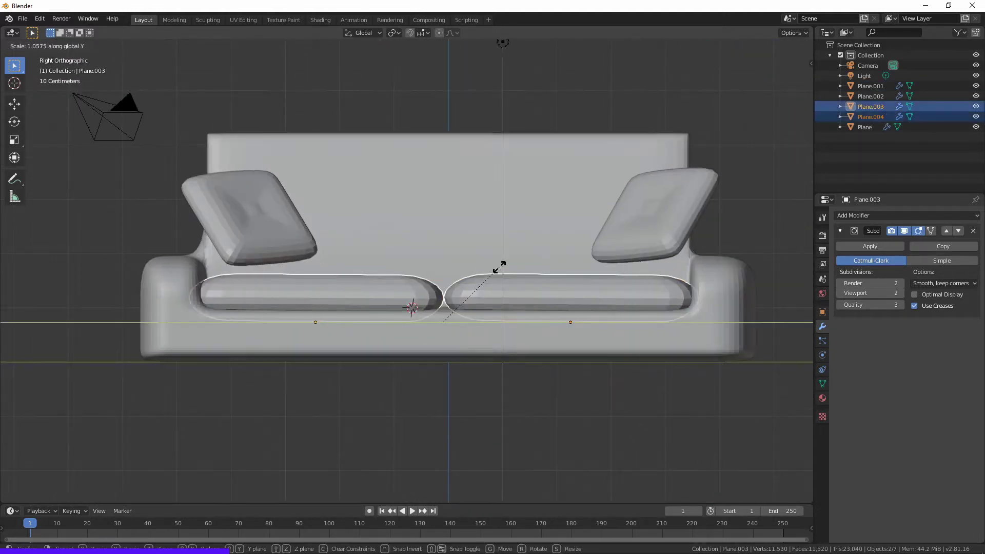
{"action": "mouse_move", "coordinate": [516, 270]}
{"action": "middle_mouse_down"}
{"action": "mouse_move", "coordinate": [598, 329]}
{"action": "mouse_move", "coordinate": [521, 299]}
{"action": "mouse_move", "coordinate": [395, 285]}
{"action": "mouse_move", "coordinate": [530, 248]}
{"action": "mouse_move", "coordinate": [491, 288]}
{"action": "mouse_move", "coordinate": [561, 344]}
{"action": "mouse_move", "coordinate": [588, 307]}
{"action": "mouse_move", "coordinate": [568, 272]}
{"action": "mouse_move", "coordinate": [565, 315]}
{"action": "mouse_move", "coordinate": [481, 301]}
{"action": "mouse_move", "coordinate": [521, 300]}
{"action": "mouse_move", "coordinate": [547, 325]}
{"action": "mouse_move", "coordinate": [489, 258]}
{"action": "mouse_move", "coordinate": [455, 288]}
{"action": "mouse_move", "coordinate": [326, 268]}
{"action": "mouse_move", "coordinate": [568, 307]}
{"action": "mouse_move", "coordinate": [499, 353]}
{"action": "mouse_move", "coordinate": [656, 407]}
{"action": "middle_mouse_up"}
{"action": "key", "text": "KP_7"}
{"action": "left_click", "coordinate": [491, 287]}
{"action": "left_click", "coordinate": [616, 322]}
Rotate the backrest cushions around Z and scale their height along Z
{"action": "key", "text": "r"}
{"action": "key", "text": "z"}
{"action": "key", "text": "s"}
{"action": "key", "text": "z"}
{"action": "left_click", "coordinate": [506, 280]}
Tilt the backrest cushion around Y and reposition the left pillow
{"action": "key", "text": "r"}
{"action": "key", "text": "y"}
{"action": "left_click", "coordinate": [494, 259]}
{"action": "left_click", "coordinate": [327, 268]}
{"action": "left_click", "coordinate": [323, 285]}
Nudge the left pillow into a better position on the sofa
{"action": "scroll", "coordinate": [563, 350], "scroll_direction": "down", "scroll_amount": 5}
{"action": "left_click", "coordinate": [563, 350]}
{"action": "scroll", "coordinate": [518, 272], "scroll_direction": "up", "scroll_amount": 8}
{"action": "mouse_move", "coordinate": [518, 272]}
{"action": "middle_mouse_down"}
{"action": "mouse_move", "coordinate": [630, 346]}
{"action": "mouse_move", "coordinate": [462, 386]}
{"action": "middle_mouse_up"}
{"action": "scroll", "coordinate": [462, 386], "scroll_direction": "down", "scroll_amount": 4}
{"action": "middle_click_drag", "start_coordinate": [346, 380], "coordinate": [328, 354]}
{"action": "left_click_drag", "start_coordinate": [328, 354], "coordinate": [380, 355]}
{"action": "scroll", "coordinate": [380, 355], "scroll_direction": "down", "scroll_amount": 4}
{"action": "left_click", "coordinate": [445, 393]}
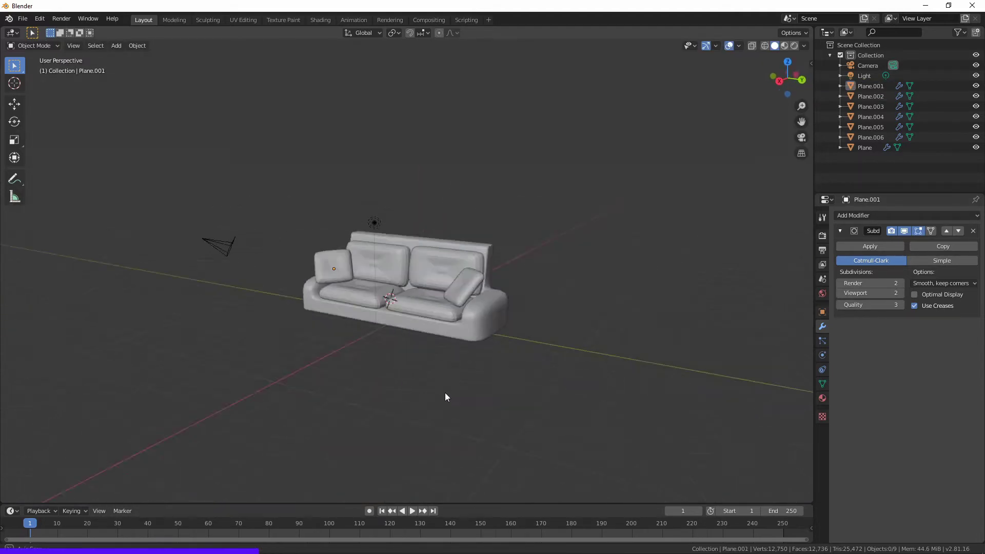
{"action": "scroll", "coordinate": [515, 380], "scroll_direction": "up", "scroll_amount": 5}
{"action": "mouse_move", "coordinate": [515, 380]}
{"action": "middle_mouse_down"}
{"action": "mouse_move", "coordinate": [312, 331]}
{"action": "mouse_move", "coordinate": [377, 365]}
{"action": "mouse_move", "coordinate": [472, 312]}
{"action": "mouse_move", "coordinate": [343, 361]}
{"action": "mouse_move", "coordinate": [451, 370]}
{"action": "mouse_move", "coordinate": [500, 298]}
{"action": "mouse_move", "coordinate": [500, 336]}
{"action": "mouse_move", "coordinate": [453, 370]}
{"action": "middle_mouse_up"}
Add a cube beneath the sofa and shrink it down to leg size
{"action": "left_click", "coordinate": [344, 361]}
{"action": "scroll", "coordinate": [501, 297], "scroll_direction": "up", "scroll_amount": 4}
{"action": "mouse_move", "coordinate": [473, 254]}
{"action": "middle_mouse_down"}
{"action": "mouse_move", "coordinate": [518, 291]}
{"action": "mouse_move", "coordinate": [503, 297]}
{"action": "middle_mouse_up"}
{"action": "left_click", "coordinate": [502, 297]}
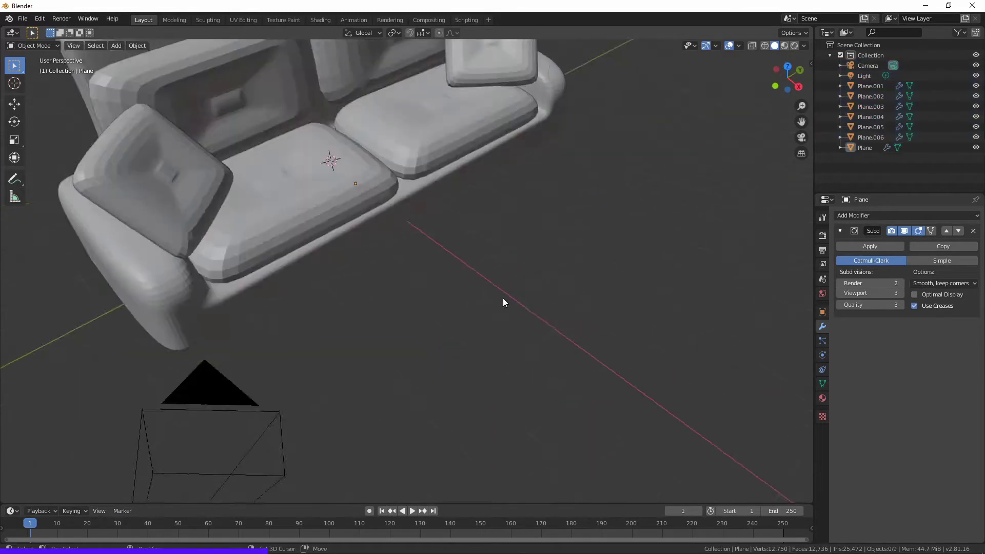
{"action": "key", "text": "shift+a"}
{"action": "left_click", "coordinate": [574, 288]}
{"action": "scroll", "coordinate": [577, 267], "scroll_direction": "up", "scroll_amount": 2}
{"action": "key", "text": "KP_Divide"}
{"action": "key", "text": "s"}
{"action": "left_click", "coordinate": [505, 263]}
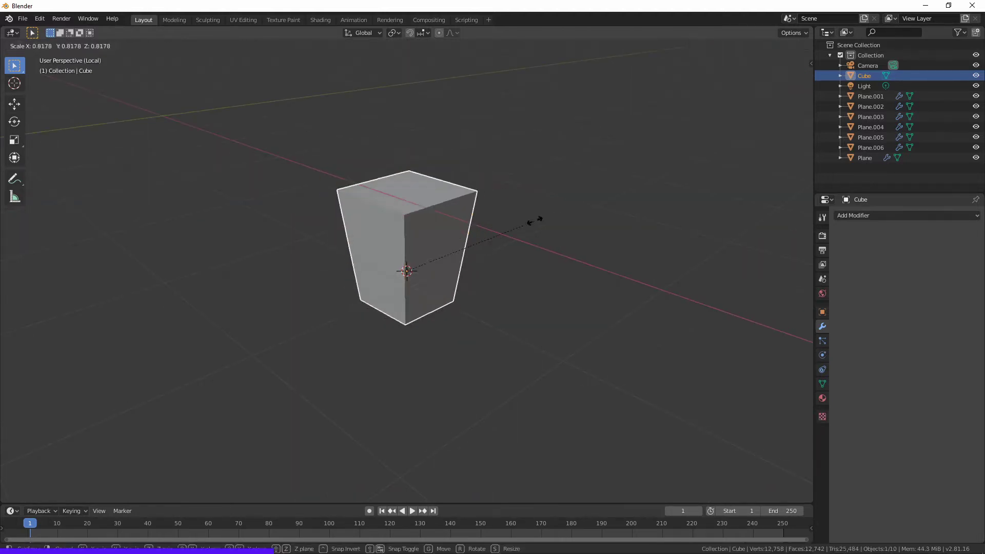
Stretch the leg cube taller along Z and taper its shape
{"action": "key", "text": "KP_Divide"}
{"action": "left_click", "coordinate": [508, 264]}
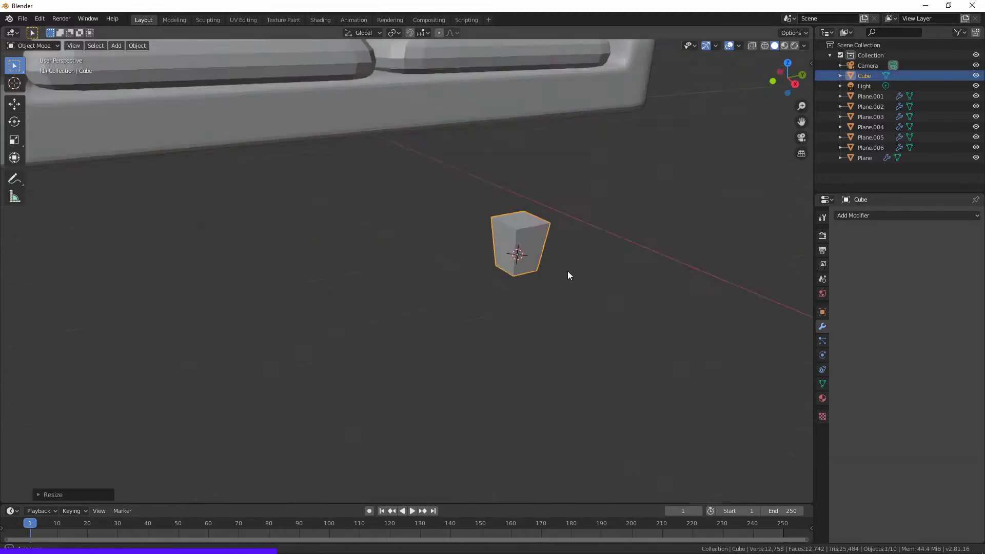
{"action": "key", "text": "s"}
{"action": "key", "text": "z"}
{"action": "left_click", "coordinate": [578, 258]}
{"action": "key", "text": "Tab"}
{"action": "scroll", "coordinate": [504, 138], "scroll_direction": "up", "scroll_amount": 5}
{"action": "scroll", "coordinate": [532, 206], "scroll_direction": "down", "scroll_amount": 3}
{"action": "key", "text": "Tab"}
Place the leg under the sofa corner, checking it from the bottom view
{"action": "mouse_move", "coordinate": [532, 207]}
{"action": "middle_mouse_down"}
{"action": "mouse_move", "coordinate": [531, 262]}
{"action": "mouse_move", "coordinate": [511, 223]}
{"action": "middle_mouse_up"}
{"action": "left_click", "coordinate": [316, 183]}
{"action": "mouse_move", "coordinate": [317, 183]}
{"action": "middle_mouse_down"}
{"action": "mouse_move", "coordinate": [362, 244]}
{"action": "mouse_move", "coordinate": [649, 201]}
{"action": "middle_mouse_up"}
{"action": "key", "text": "ctrl+KP_7"}
{"action": "scroll", "coordinate": [594, 191], "scroll_direction": "down", "scroll_amount": 4}
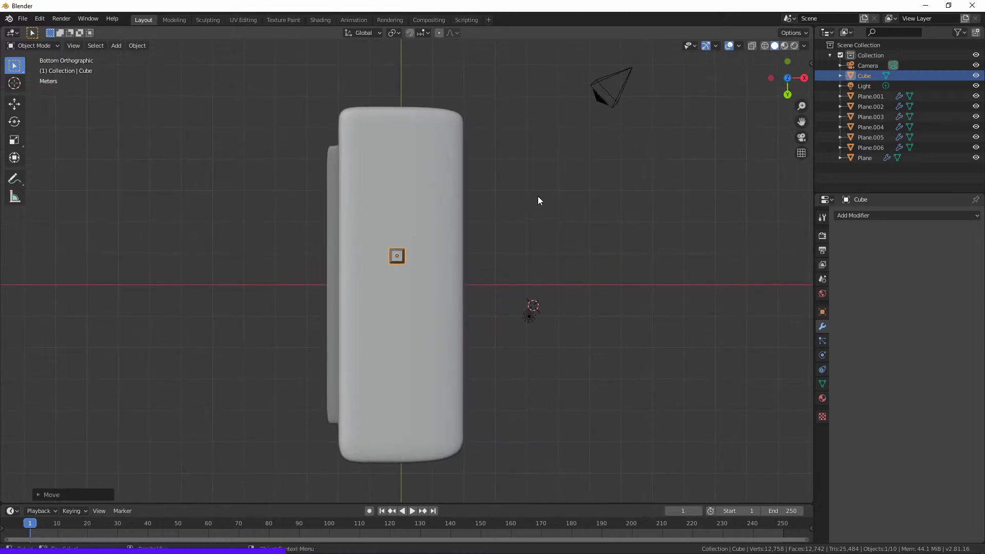
{"action": "left_click", "coordinate": [539, 168]}
{"action": "mouse_move", "coordinate": [539, 167]}
{"action": "middle_mouse_down"}
{"action": "mouse_move", "coordinate": [442, 306]}
{"action": "mouse_move", "coordinate": [387, 300]}
{"action": "mouse_move", "coordinate": [482, 280]}
{"action": "middle_mouse_up"}
{"action": "scroll", "coordinate": [388, 301], "scroll_direction": "up", "scroll_amount": 3}
{"action": "scroll", "coordinate": [388, 300], "scroll_direction": "down", "scroll_amount": 5}
{"action": "scroll", "coordinate": [445, 290], "scroll_direction": "up", "scroll_amount": 4}
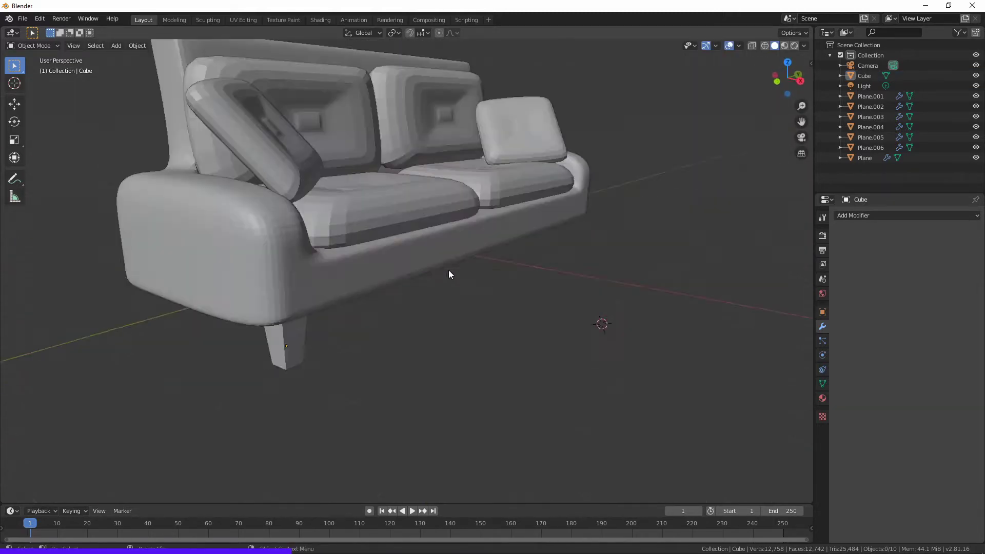
{"action": "scroll", "coordinate": [448, 270], "scroll_direction": "down", "scroll_amount": 3}
{"action": "scroll", "coordinate": [447, 291], "scroll_direction": "up", "scroll_amount": 6}
Add a Mirror modifier to the leg on X and Y, mirrored across the sofa base Plane
{"action": "left_click", "coordinate": [378, 280]}
{"action": "left_click", "coordinate": [872, 215]}
{"action": "left_click", "coordinate": [788, 318]}
{"action": "scroll", "coordinate": [558, 264], "scroll_direction": "down", "scroll_amount": 2}
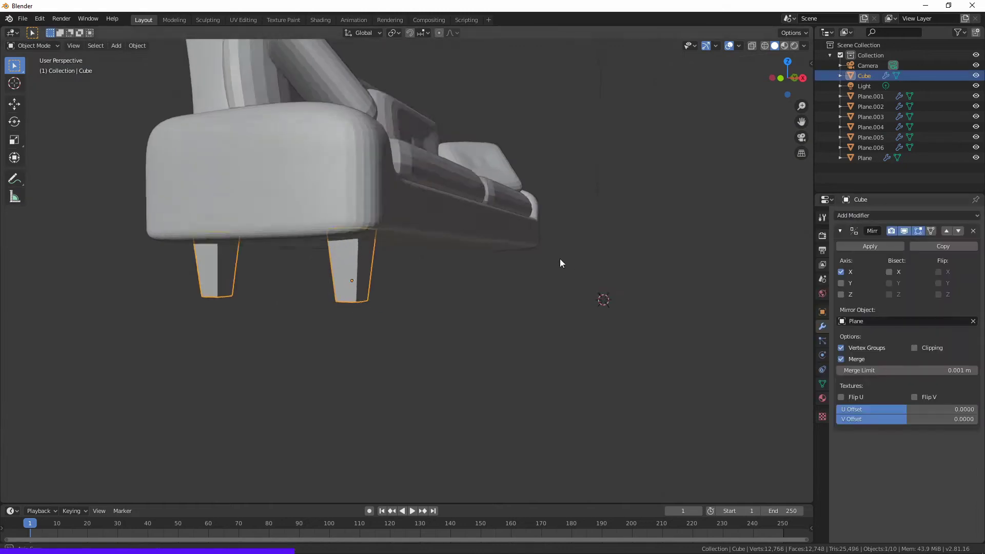
{"action": "scroll", "coordinate": [605, 313], "scroll_direction": "down", "scroll_amount": 2}
{"action": "scroll", "coordinate": [558, 293], "scroll_direction": "down", "scroll_amount": 3}
{"action": "scroll", "coordinate": [522, 330], "scroll_direction": "down", "scroll_amount": 3}
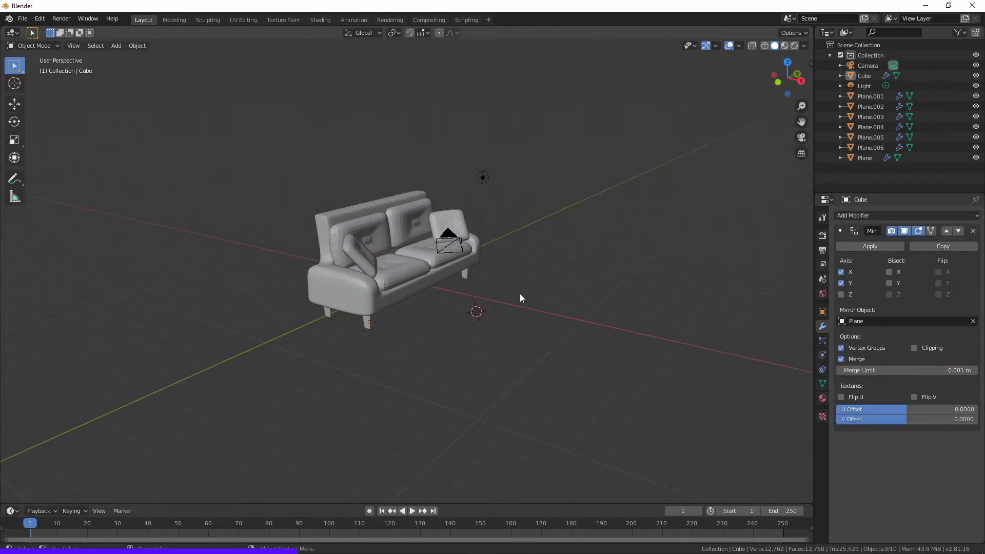
Add a new plane and enlarge it into the room's floor
{"action": "key", "text": "z"}
{"action": "key", "text": "shift+a"}
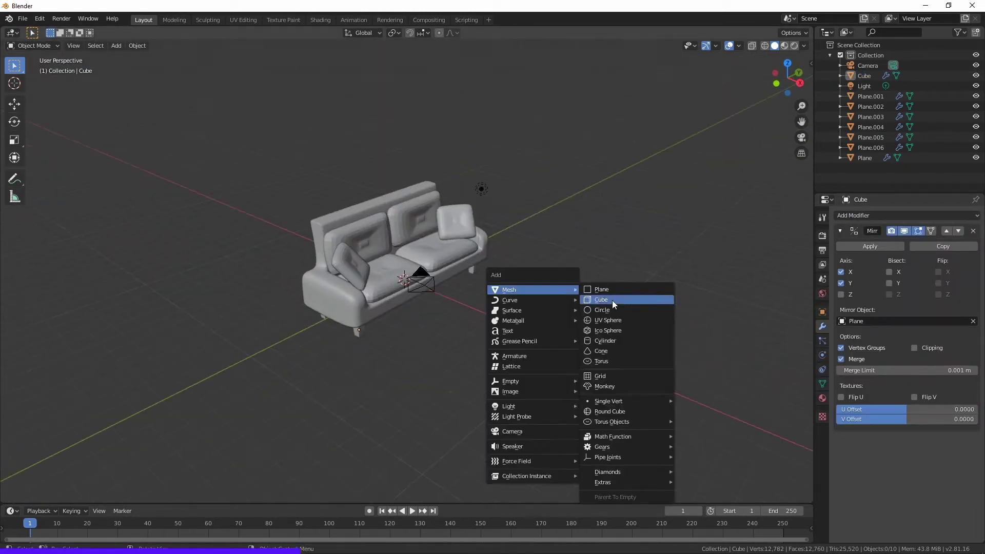
{"action": "left_click", "coordinate": [613, 294]}
{"action": "key", "text": "s"}
{"action": "left_click", "coordinate": [558, 280]}
{"action": "scroll", "coordinate": [558, 280], "scroll_direction": "down", "scroll_amount": 3}
{"action": "middle_click_drag", "start_coordinate": [558, 284], "coordinate": [650, 322]}
{"action": "scroll", "coordinate": [501, 273], "scroll_direction": "up", "scroll_amount": 3}
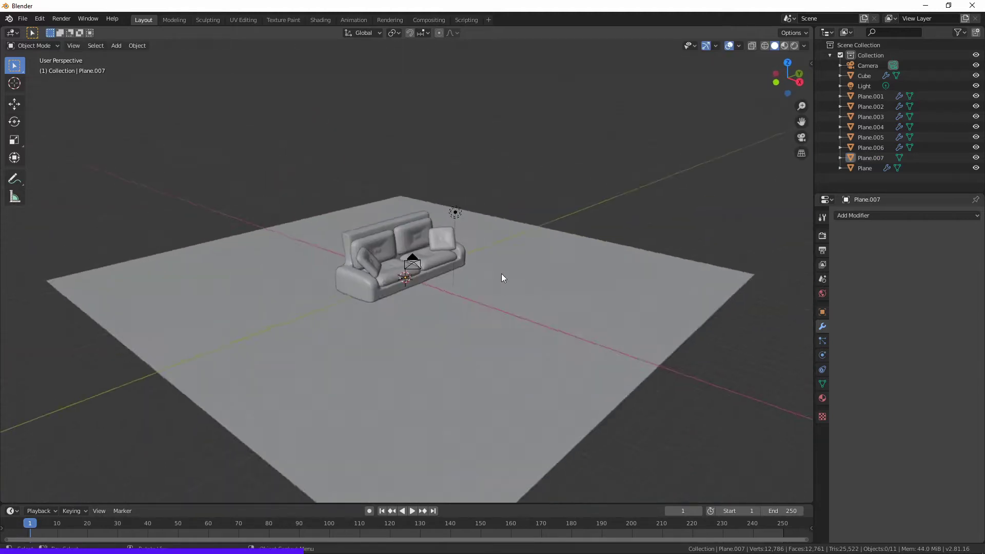
{"action": "middle_click_drag", "start_coordinate": [500, 273], "coordinate": [372, 207]}
Extrude the floor plane's edges up along Z into two walls
{"action": "key", "text": "Tab"}
{"action": "left_click", "coordinate": [516, 138]}
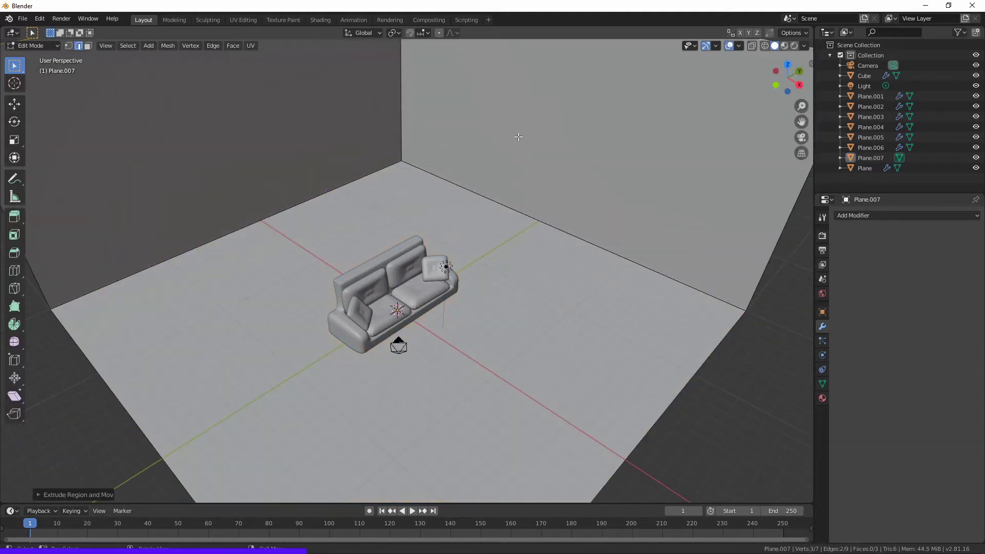
{"action": "key", "text": "Tab"}
Box-select all the sofa's parts and frame the view on them
{"action": "mouse_move", "coordinate": [517, 138]}
{"action": "middle_mouse_down"}
{"action": "mouse_move", "coordinate": [567, 231]}
{"action": "mouse_move", "coordinate": [463, 229]}
{"action": "mouse_move", "coordinate": [500, 327]}
{"action": "middle_mouse_up"}
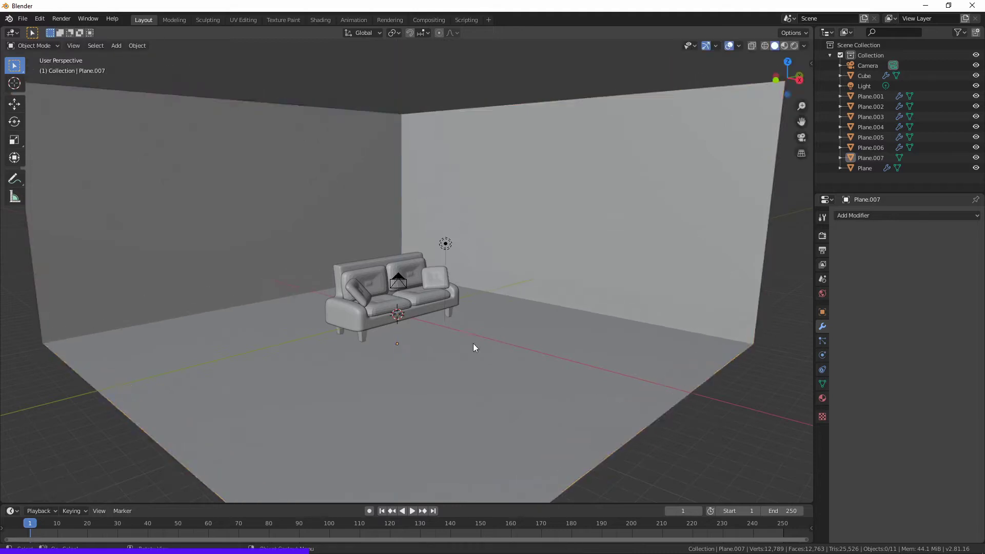
{"action": "left_click_drag", "start_coordinate": [472, 344], "coordinate": [318, 246]}
{"action": "key", "text": "KP_Decimal"}
Join the sofa parts into one object and move it into position
{"action": "right_click", "coordinate": [248, 343]}
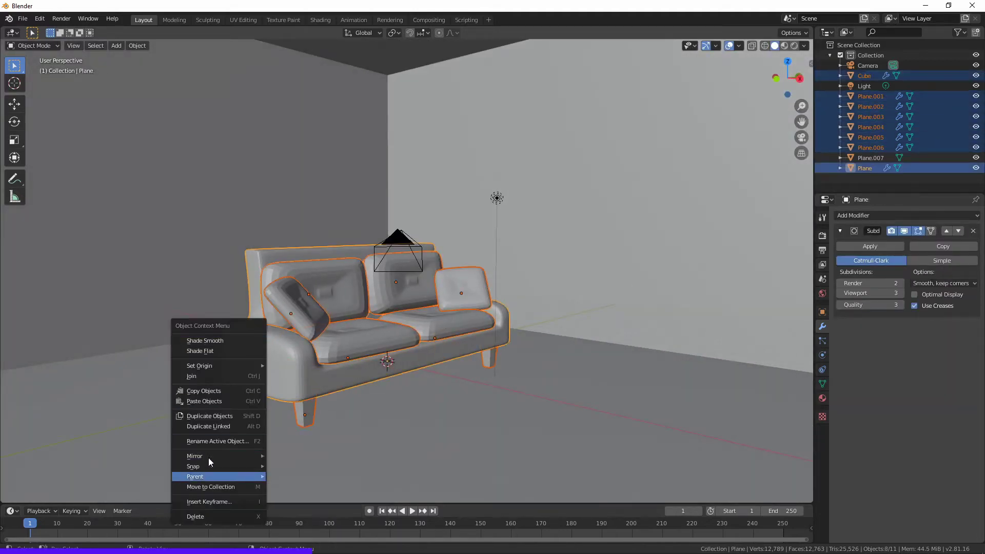
{"action": "left_click", "coordinate": [208, 457]}
{"action": "key", "text": "g"}
{"action": "left_click", "coordinate": [502, 329]}
{"action": "scroll", "coordinate": [502, 348], "scroll_direction": "down", "scroll_amount": 5}
Drag the light to a new position near the sofa
{"action": "left_click", "coordinate": [503, 371]}
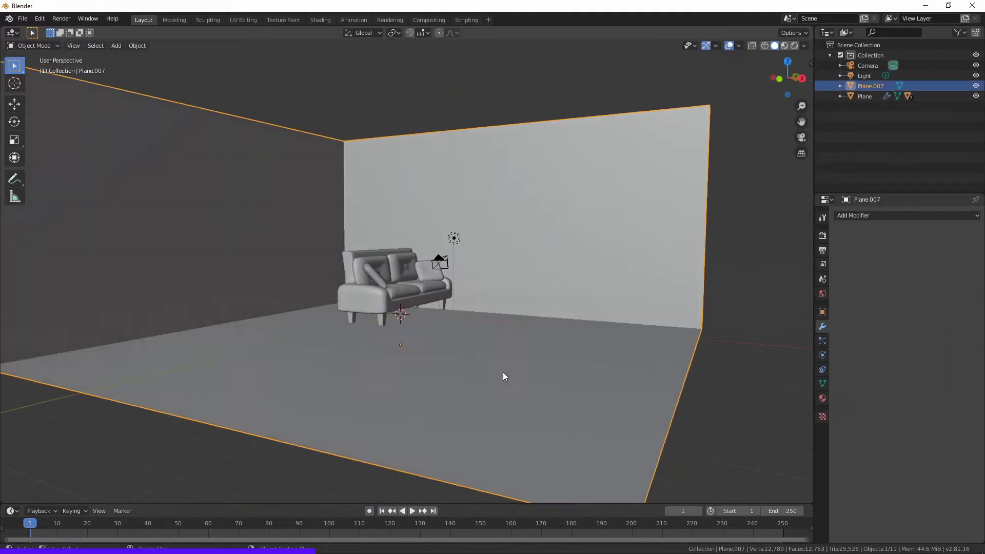
{"action": "key", "text": "alt+a"}
{"action": "middle_click_drag", "start_coordinate": [502, 340], "coordinate": [443, 343]}
{"action": "scroll", "coordinate": [438, 303], "scroll_direction": "up", "scroll_amount": 5}
{"action": "left_click", "coordinate": [458, 226]}
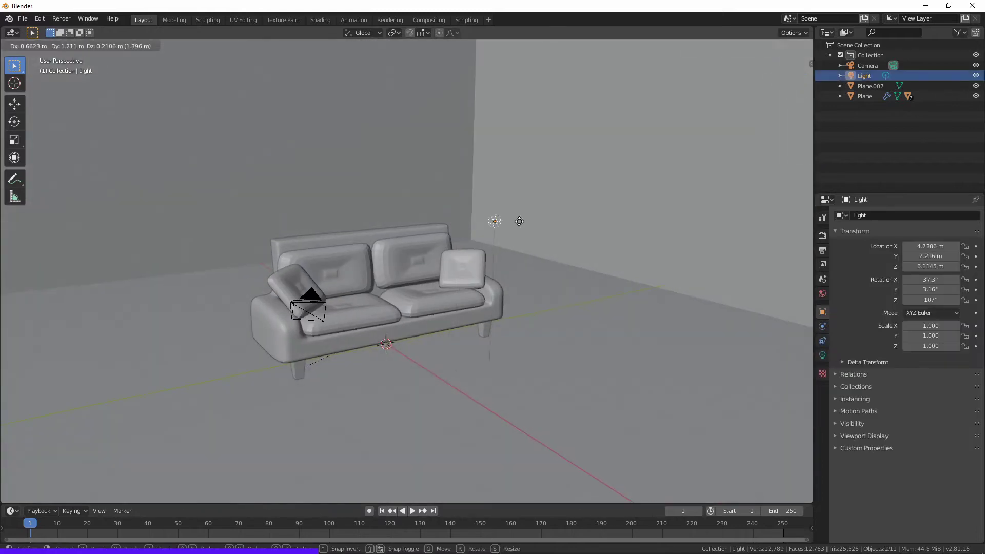
{"action": "mouse_move", "coordinate": [458, 226]}
{"action": "middle_mouse_down"}
{"action": "mouse_move", "coordinate": [486, 248]}
{"action": "mouse_move", "coordinate": [472, 374]}
{"action": "mouse_move", "coordinate": [338, 337]}
{"action": "mouse_move", "coordinate": [516, 343]}
{"action": "middle_mouse_up"}
{"action": "left_click", "coordinate": [472, 373]}
Add a new cube and isolate it in Local View
{"action": "key", "text": "shift+a"}
{"action": "left_click", "coordinate": [398, 142]}
{"action": "key", "text": "KP_Divide"}
{"action": "key", "text": "alt+a"}
Loop-cut the cube and extrude its bottom corner faces down into four legs
{"action": "left_click", "coordinate": [469, 300]}
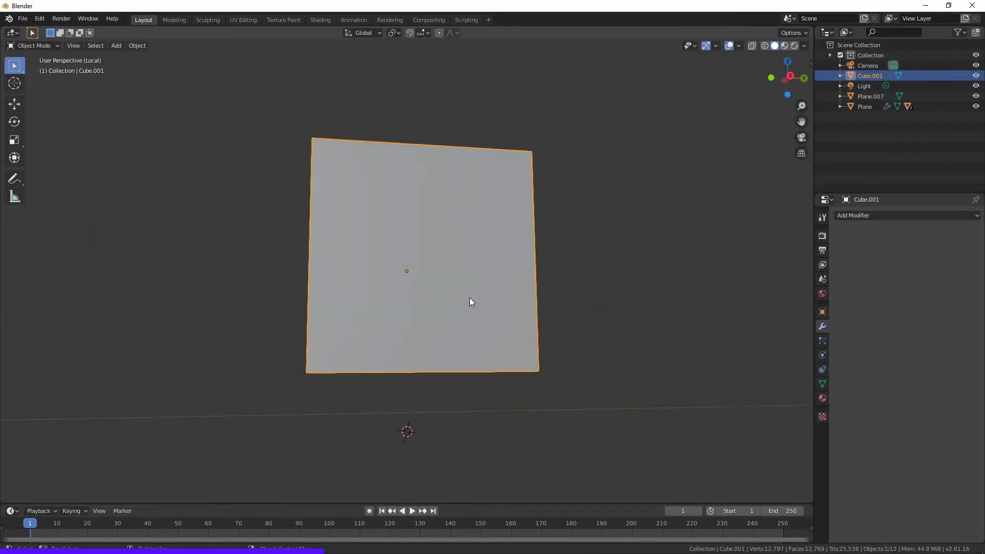
{"action": "mouse_move", "coordinate": [469, 300]}
{"action": "middle_mouse_down"}
{"action": "mouse_move", "coordinate": [434, 196]}
{"action": "mouse_move", "coordinate": [504, 258]}
{"action": "mouse_move", "coordinate": [435, 213]}
{"action": "mouse_move", "coordinate": [412, 307]}
{"action": "mouse_move", "coordinate": [549, 359]}
{"action": "mouse_move", "coordinate": [456, 282]}
{"action": "middle_mouse_up"}
{"action": "key", "text": "Tab"}
{"action": "left_click", "coordinate": [457, 227]}
{"action": "left_click", "coordinate": [440, 293]}
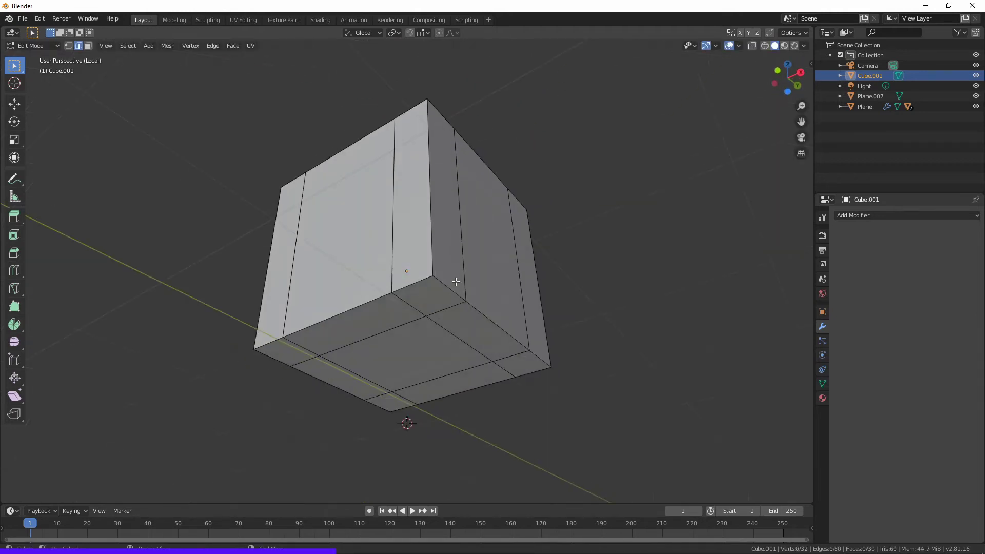
{"action": "key", "text": "e"}
{"action": "left_click", "coordinate": [622, 341]}
{"action": "mouse_move", "coordinate": [622, 341]}
{"action": "middle_mouse_down"}
{"action": "mouse_move", "coordinate": [618, 398]}
{"action": "mouse_move", "coordinate": [664, 387]}
{"action": "middle_mouse_up"}
{"action": "key", "text": "alt+a"}
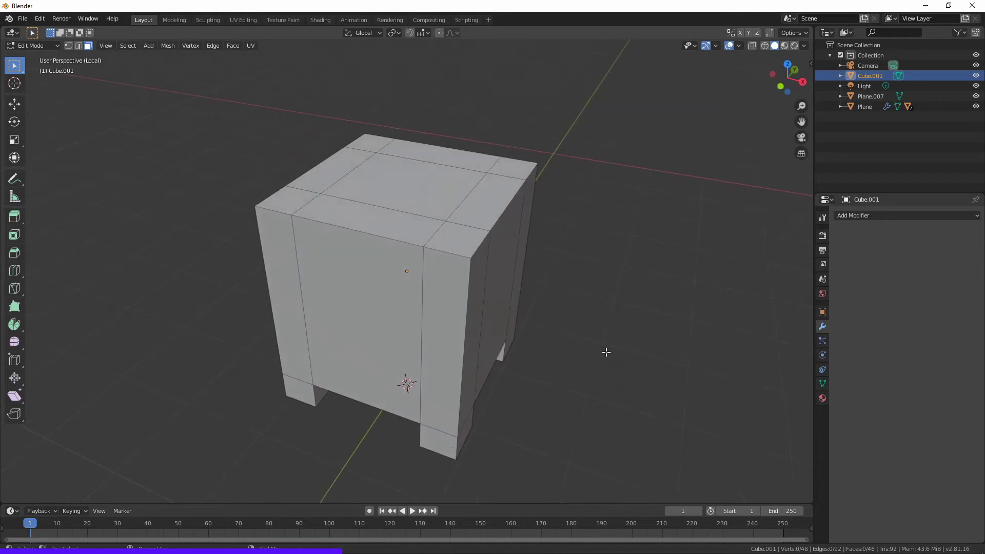
{"action": "key", "text": "Tab"}
Smooth the table with a level-3 Subdivision Surface
{"action": "left_click", "coordinate": [862, 215]}
{"action": "left_click", "coordinate": [769, 382]}
{"action": "middle_click_drag", "start_coordinate": [642, 308], "coordinate": [556, 270]}
{"action": "key", "text": "ctrl+3"}
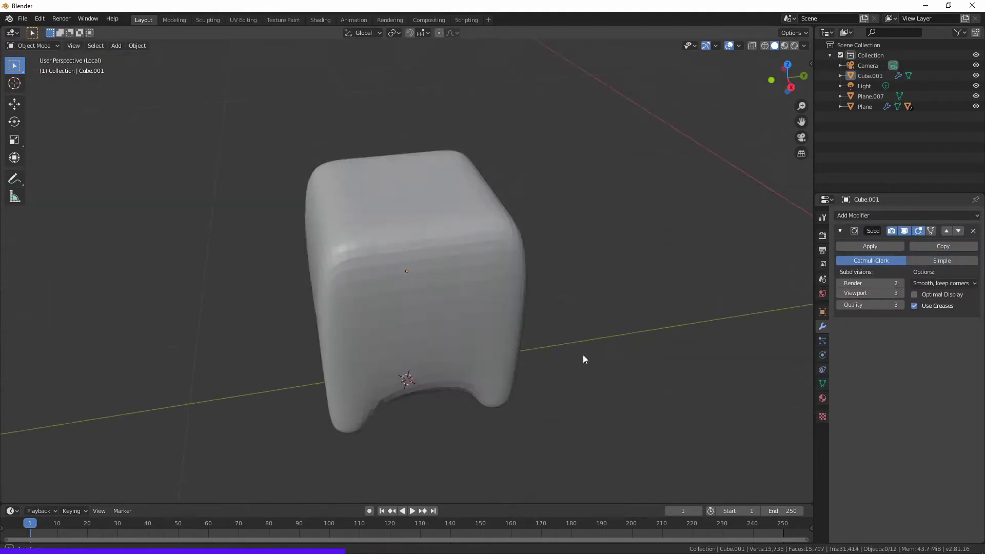
{"action": "left_click", "coordinate": [383, 242]}
Add vertical edge loops, sliding one toward the edge to tighten the corners
{"action": "key", "text": "Tab"}
{"action": "key", "text": "ctrl+r"}
{"action": "left_click", "coordinate": [353, 216]}
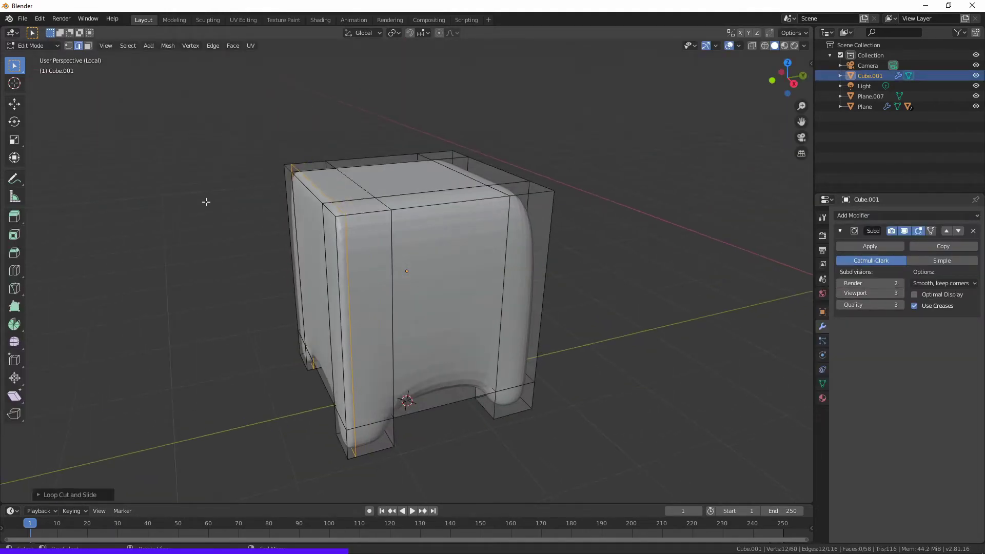
{"action": "mouse_move", "coordinate": [205, 202]}
{"action": "middle_mouse_down"}
{"action": "mouse_move", "coordinate": [452, 236]}
{"action": "mouse_move", "coordinate": [591, 297]}
{"action": "mouse_move", "coordinate": [598, 275]}
{"action": "mouse_move", "coordinate": [436, 270]}
{"action": "mouse_move", "coordinate": [470, 303]}
{"action": "middle_mouse_up"}
{"action": "key", "text": "ctrl+r"}
{"action": "left_click", "coordinate": [459, 237]}
{"action": "left_click", "coordinate": [612, 273]}
{"action": "key", "text": "Tab"}
Add a horizontal edge loop to firm up the table's rounded shape
{"action": "scroll", "coordinate": [598, 275], "scroll_direction": "down", "scroll_amount": 3}
{"action": "scroll", "coordinate": [555, 293], "scroll_direction": "up", "scroll_amount": 2}
{"action": "key", "text": "Tab"}
{"action": "key", "text": "ctrl+r"}
{"action": "left_click", "coordinate": [470, 303]}
{"action": "key", "text": "Tab"}
Exit Local View and scale the side table slightly smaller beside the sofa
{"action": "scroll", "coordinate": [501, 253], "scroll_direction": "down", "scroll_amount": 5}
{"action": "key", "text": "KP_Divide"}
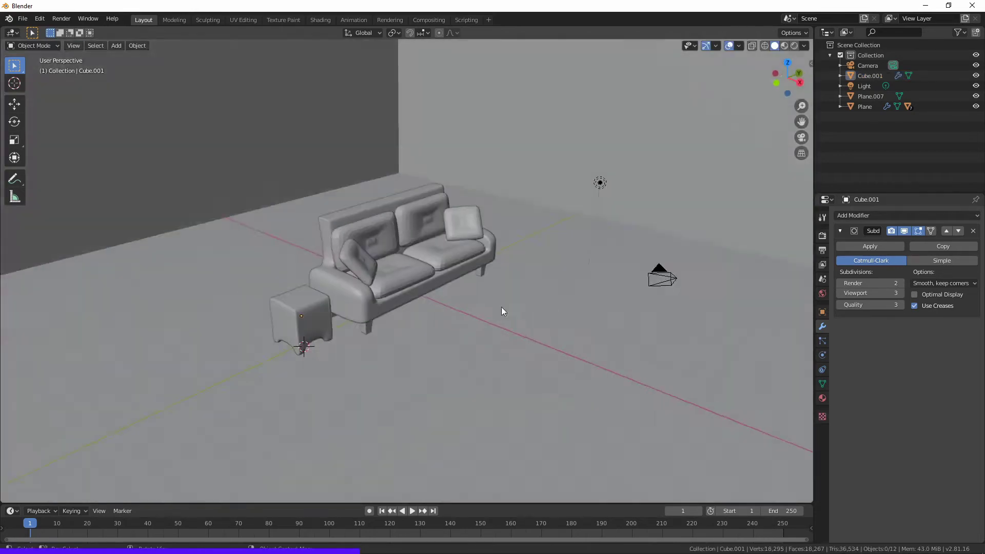
{"action": "left_click", "coordinate": [478, 339]}
{"action": "middle_click_drag", "start_coordinate": [479, 343], "coordinate": [334, 325]}
{"action": "left_click", "coordinate": [264, 329]}
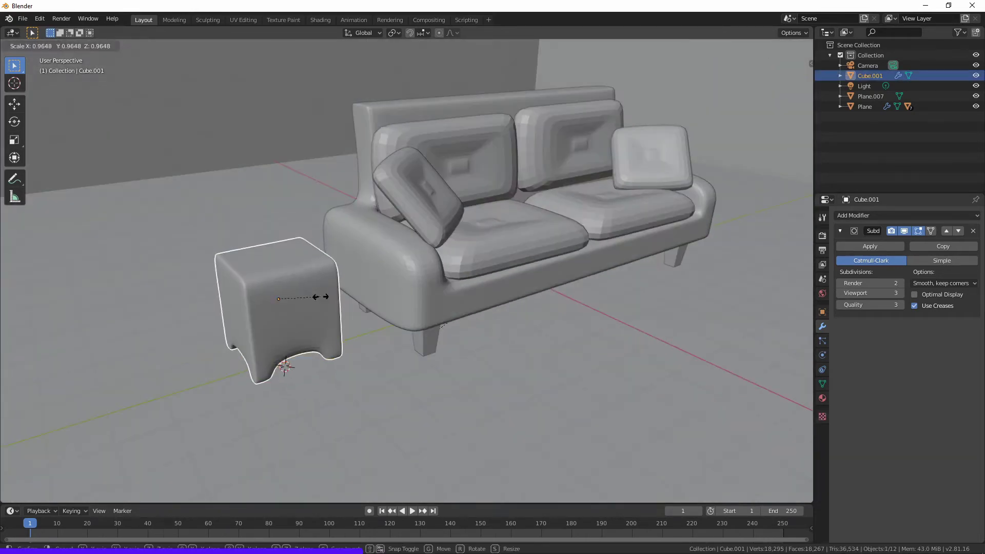
{"action": "left_click", "coordinate": [352, 272]}
{"action": "mouse_move", "coordinate": [352, 272]}
{"action": "middle_mouse_down"}
{"action": "mouse_move", "coordinate": [401, 356]}
{"action": "mouse_move", "coordinate": [475, 340]}
{"action": "middle_mouse_up"}
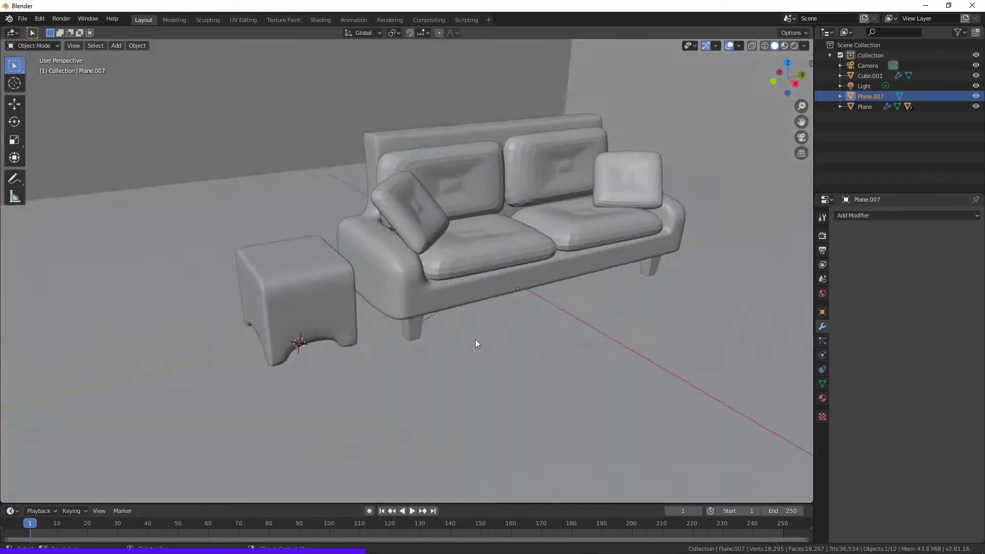
Orbit to a higher angle, set the 3D cursor on the side table top and add a circle
{"action": "scroll", "coordinate": [473, 348], "scroll_direction": "down", "scroll_amount": 2}
{"action": "scroll", "coordinate": [468, 302], "scroll_direction": "down", "scroll_amount": 5}
{"action": "middle_click_drag", "start_coordinate": [468, 301], "coordinate": [673, 359]}
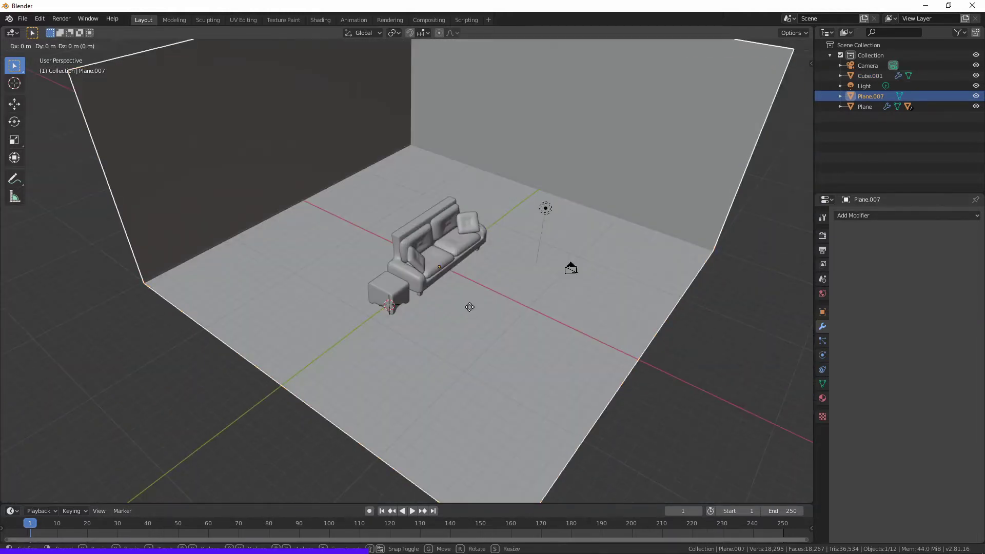
{"action": "scroll", "coordinate": [463, 305], "scroll_direction": "up", "scroll_amount": 3}
{"action": "right_click", "coordinate": [425, 275], "text": "shift"}
{"action": "key", "text": "shift+a"}
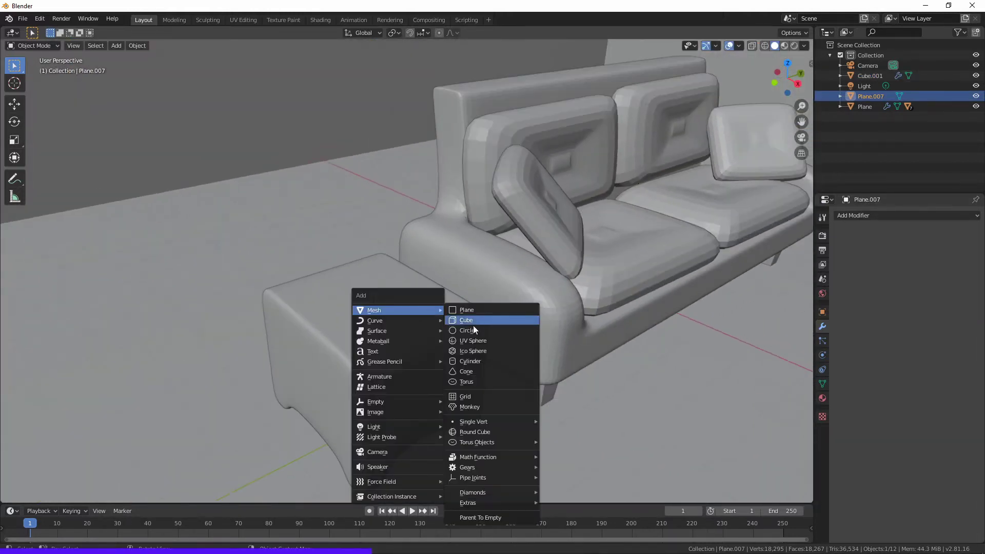
{"action": "left_click", "coordinate": [473, 329]}
Scale and fill the first circle, then cancel and delete it
{"action": "key", "text": "s"}
{"action": "left_click", "coordinate": [426, 318]}
{"action": "key", "text": "g"}
{"action": "key", "text": "f"}
{"action": "scroll", "coordinate": [396, 277], "scroll_direction": "up", "scroll_amount": 2}
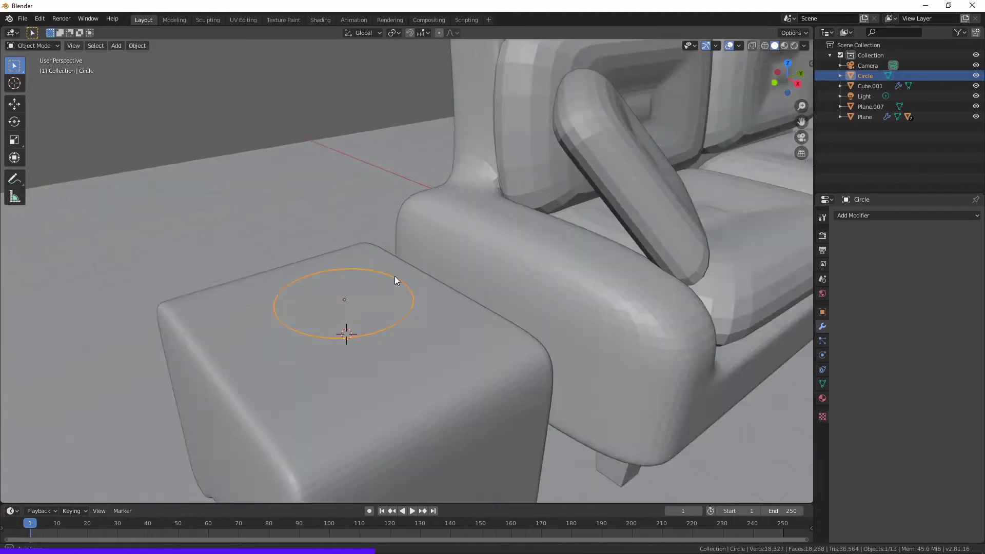
{"action": "scroll", "coordinate": [411, 287], "scroll_direction": "up", "scroll_amount": 2}
{"action": "right_click", "coordinate": [431, 233]}
{"action": "key", "text": "x"}
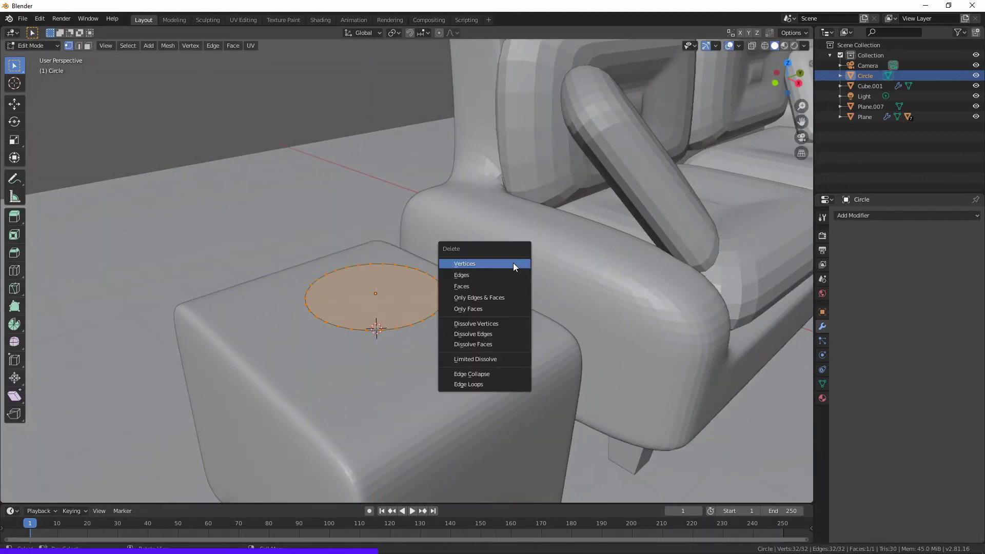
{"action": "key", "text": "Tab"}
{"action": "key", "text": "Delete"}
Add a fresh 5-vertex circle on the side table, shrink it and fill it with a face
{"action": "key", "text": "shift+a"}
{"action": "left_click", "coordinate": [461, 314]}
{"action": "left_click", "coordinate": [58, 494]}
{"action": "left_click_drag", "start_coordinate": [148, 383], "coordinate": [127, 382]}
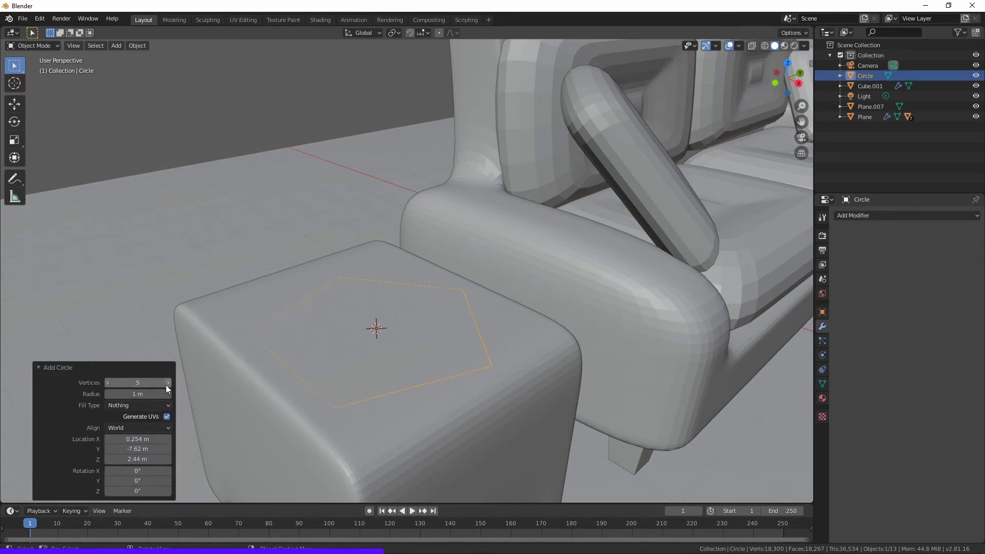
{"action": "key", "text": "Tab"}
{"action": "key", "text": "s"}
{"action": "left_click", "coordinate": [485, 321]}
{"action": "key", "text": "g"}
{"action": "key", "text": "f"}
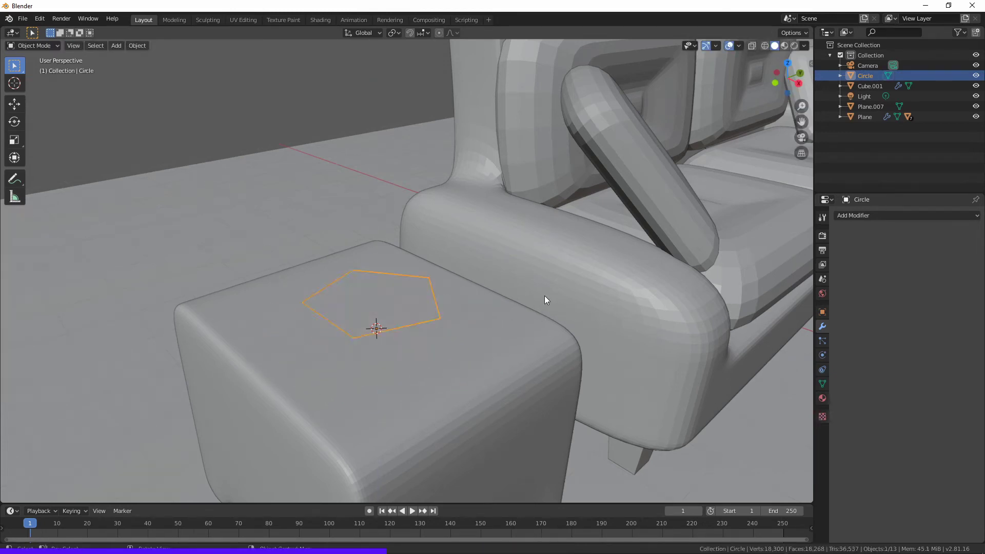
Extrude the pentagon face upward, rescale its top face and inset a rim
{"action": "key", "text": "3"}
{"action": "key", "text": "e"}
{"action": "key", "text": "s"}
{"action": "left_click", "coordinate": [501, 214]}
{"action": "mouse_move", "coordinate": [501, 214]}
{"action": "middle_mouse_down"}
{"action": "mouse_move", "coordinate": [425, 258]}
{"action": "mouse_move", "coordinate": [431, 272]}
{"action": "middle_mouse_up"}
{"action": "left_click", "coordinate": [494, 187]}
{"action": "scroll", "coordinate": [494, 187], "scroll_direction": "down", "scroll_amount": 6}
{"action": "scroll", "coordinate": [431, 275], "scroll_direction": "up", "scroll_amount": 5}
{"action": "scroll", "coordinate": [404, 317], "scroll_direction": "up", "scroll_amount": 4}
{"action": "key", "text": "alt+a"}
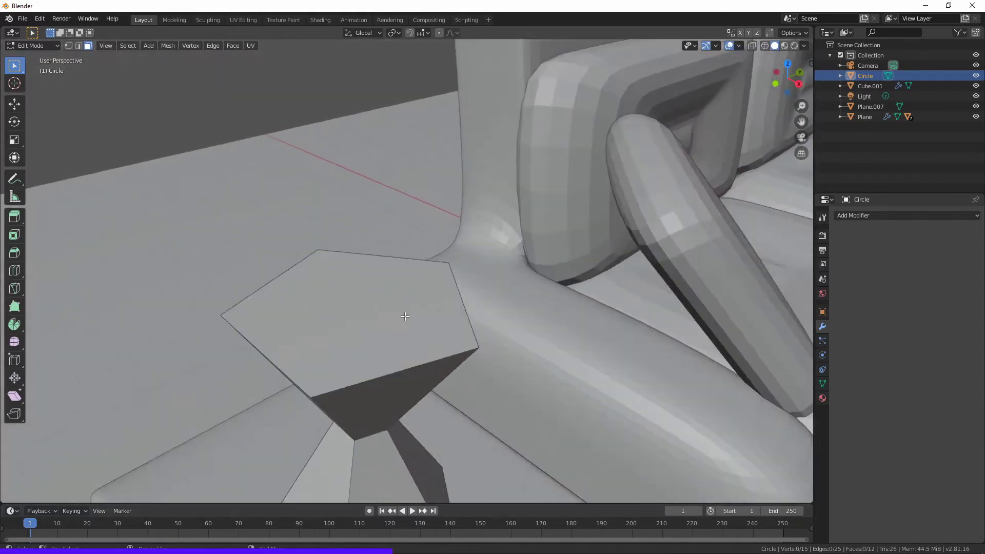
{"action": "scroll", "coordinate": [405, 317], "scroll_direction": "down", "scroll_amount": 6}
{"action": "scroll", "coordinate": [396, 288], "scroll_direction": "up", "scroll_amount": 5}
{"action": "left_click", "coordinate": [562, 307]}
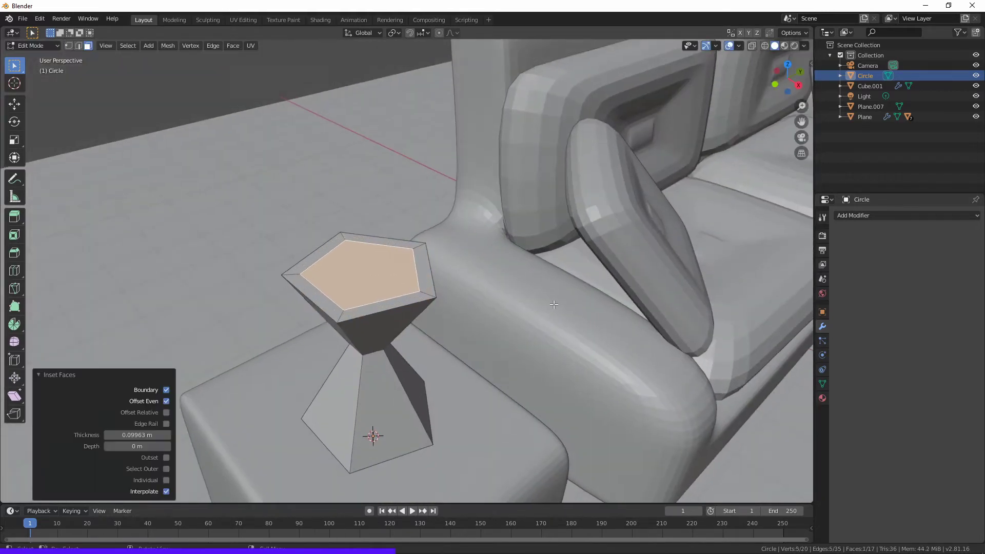
Delete the top face to open the vase, then scale the vase along Z
{"action": "key", "text": "x"}
{"action": "key", "text": "Tab"}
{"action": "scroll", "coordinate": [425, 236], "scroll_direction": "down", "scroll_amount": 4}
{"action": "scroll", "coordinate": [425, 236], "scroll_direction": "up", "scroll_amount": 3}
{"action": "key", "text": "s"}
{"action": "key", "text": "z"}
{"action": "left_click", "coordinate": [396, 222]}
{"action": "scroll", "coordinate": [551, 314], "scroll_direction": "down", "scroll_amount": 5}
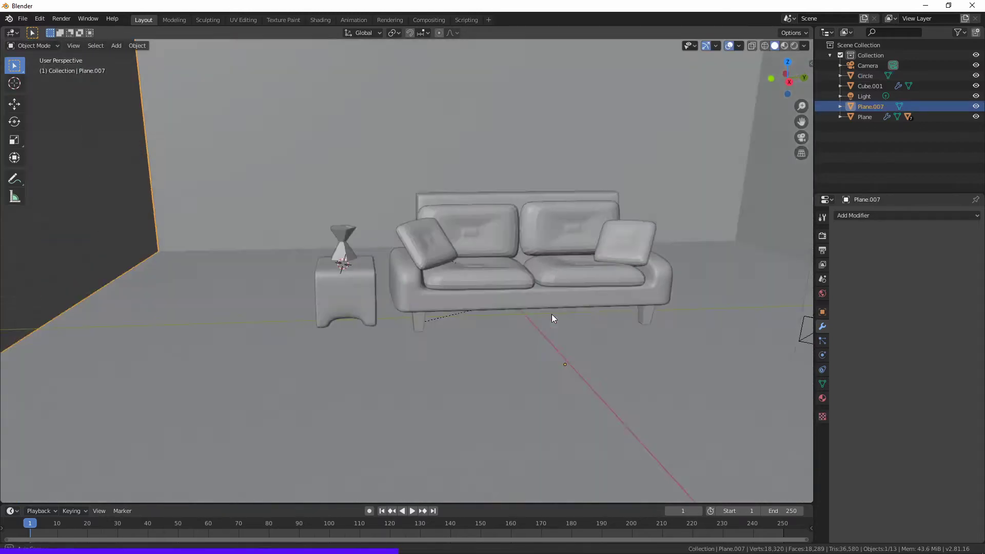
{"action": "scroll", "coordinate": [404, 257], "scroll_direction": "up", "scroll_amount": 5}
Move the vase into position on the side table and open the Add Mesh menu
{"action": "left_click", "coordinate": [403, 274]}
{"action": "scroll", "coordinate": [427, 367], "scroll_direction": "down", "scroll_amount": 4}
{"action": "mouse_move", "coordinate": [427, 368]}
{"action": "middle_mouse_down"}
{"action": "mouse_move", "coordinate": [459, 370]}
{"action": "mouse_move", "coordinate": [336, 297]}
{"action": "middle_mouse_up"}
{"action": "scroll", "coordinate": [376, 319], "scroll_direction": "up", "scroll_amount": 4}
{"action": "key", "text": "g"}
{"action": "left_click", "coordinate": [376, 320]}
{"action": "scroll", "coordinate": [376, 319], "scroll_direction": "down", "scroll_amount": 4}
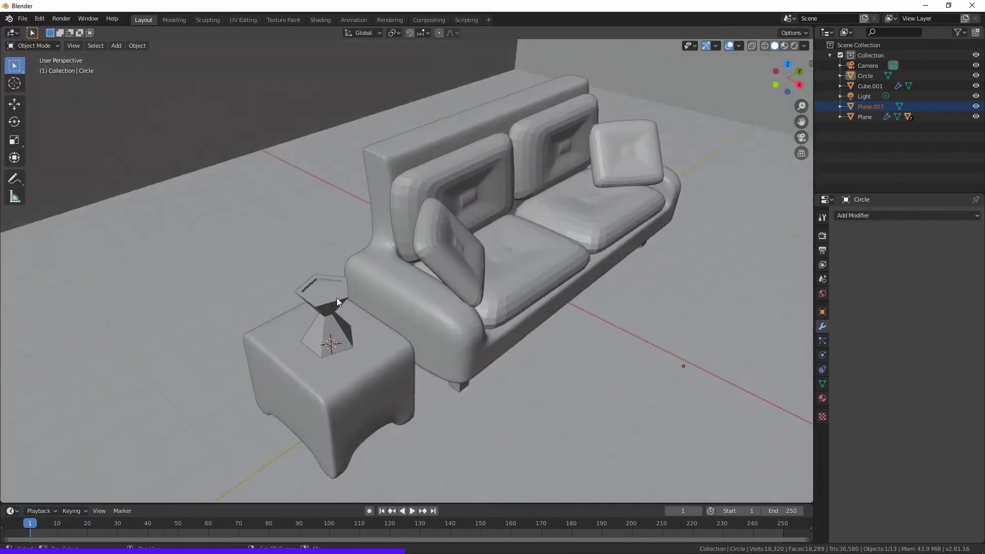
{"action": "scroll", "coordinate": [336, 298], "scroll_direction": "up", "scroll_amount": 6}
{"action": "key", "text": "shift+a"}
{"action": "left_click", "coordinate": [430, 144]}
Add a cube, raise it above the vase, isolate it in local view and narrow it
{"action": "key", "text": "g"}
{"action": "key", "text": "z"}
{"action": "left_click", "coordinate": [424, 275]}
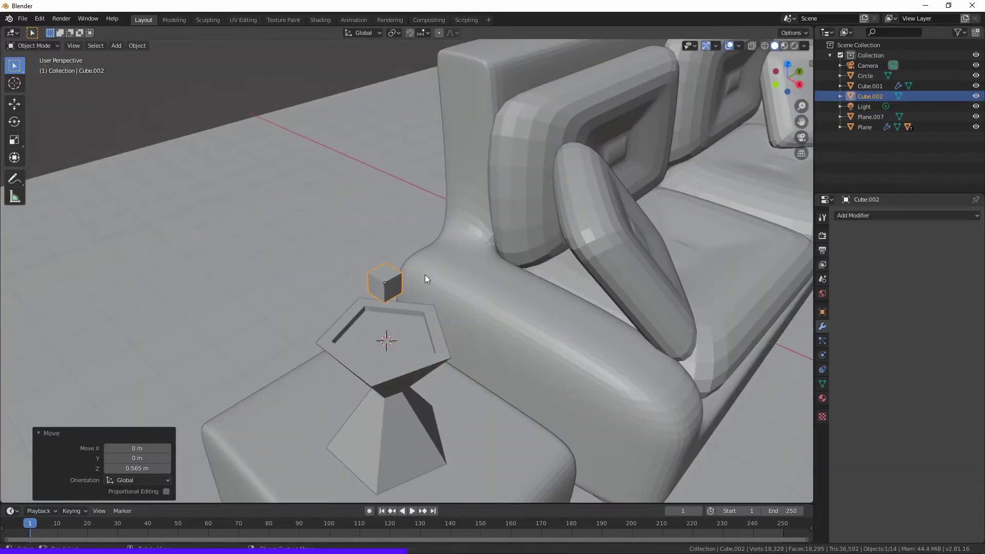
{"action": "left_click", "coordinate": [586, 218]}
{"action": "key", "text": "KP_Divide"}
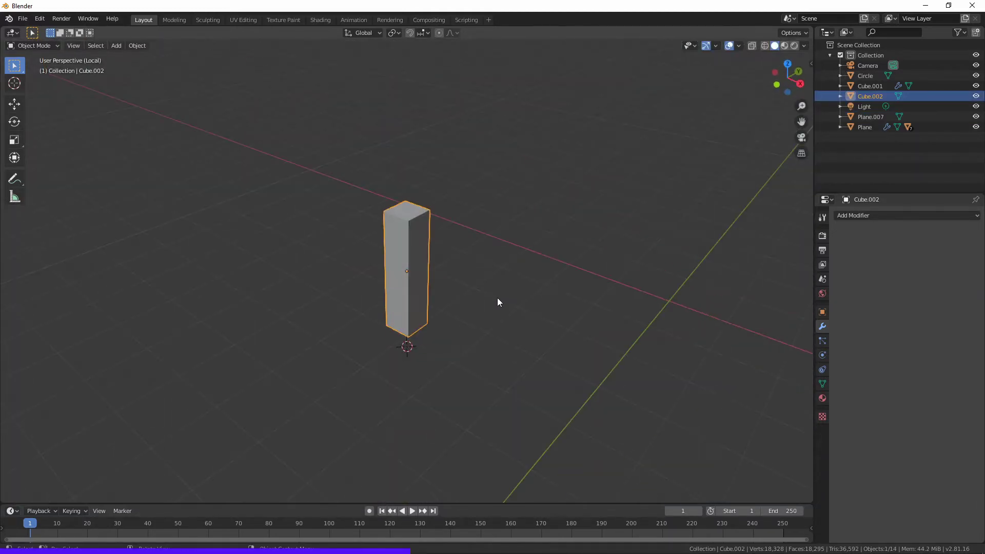
{"action": "left_click", "coordinate": [443, 250]}
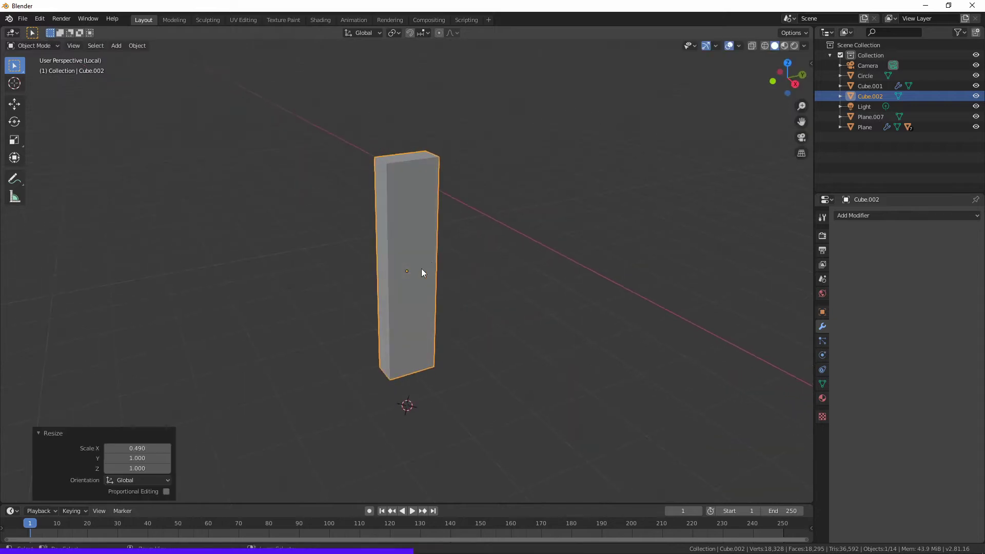
Cut a centred edge loop on the cube, widen it along Y and lower it
{"action": "key", "text": "Tab"}
{"action": "key", "text": "ctrl+r"}
{"action": "left_click", "coordinate": [435, 241]}
{"action": "right_click", "coordinate": [435, 241]}
{"action": "key", "text": "s"}
{"action": "key", "text": "y"}
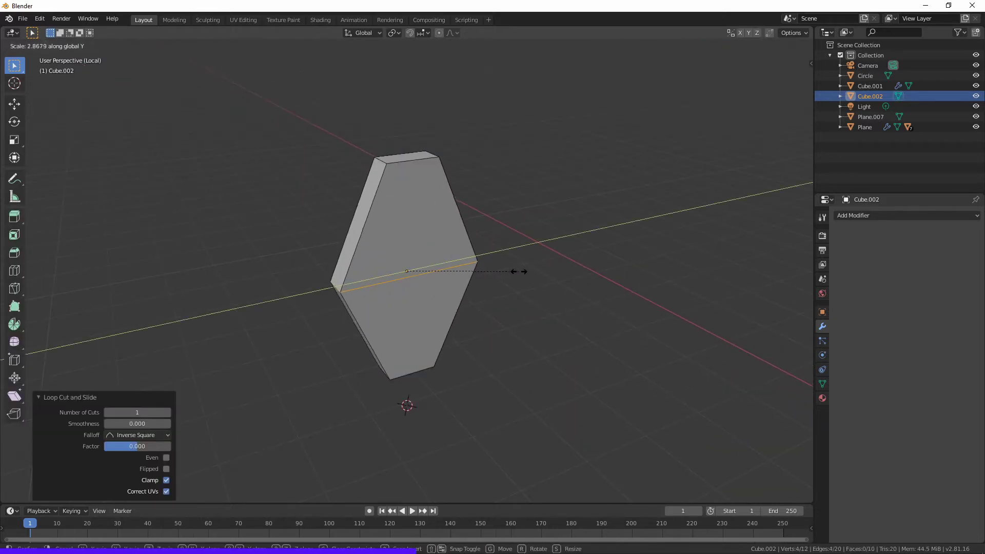
{"action": "left_click", "coordinate": [520, 272]}
{"action": "key", "text": "g"}
{"action": "key", "text": "z"}
{"action": "left_click", "coordinate": [462, 242]}
Add another edge loop in the lower section and apply level-1 subdivision smoothing
{"action": "key", "text": "s"}
{"action": "key", "text": "y"}
{"action": "left_click", "coordinate": [377, 252]}
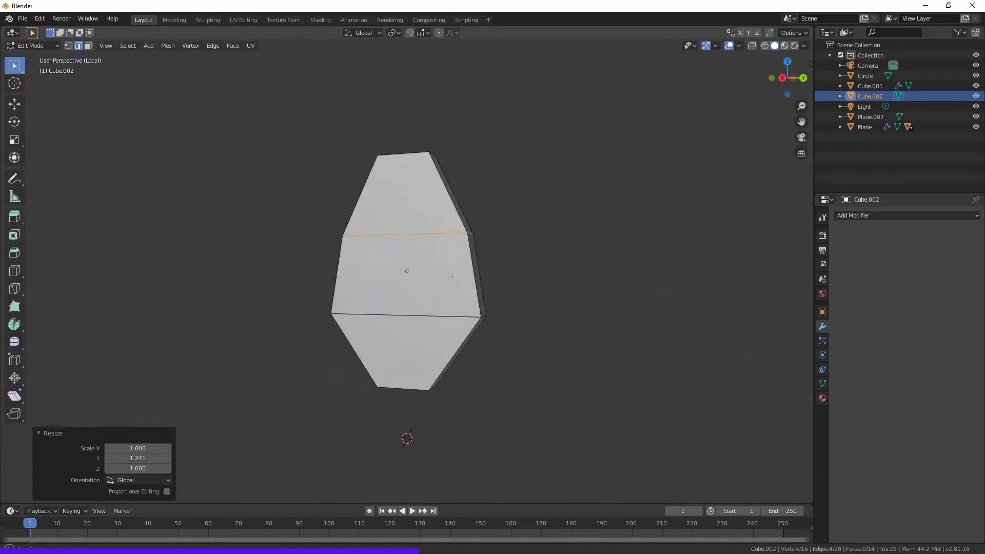
{"action": "middle_click_drag", "start_coordinate": [377, 252], "coordinate": [480, 278]}
{"action": "key", "text": "ctrl+r"}
{"action": "left_click", "coordinate": [466, 345]}
{"action": "key", "text": "Tab"}
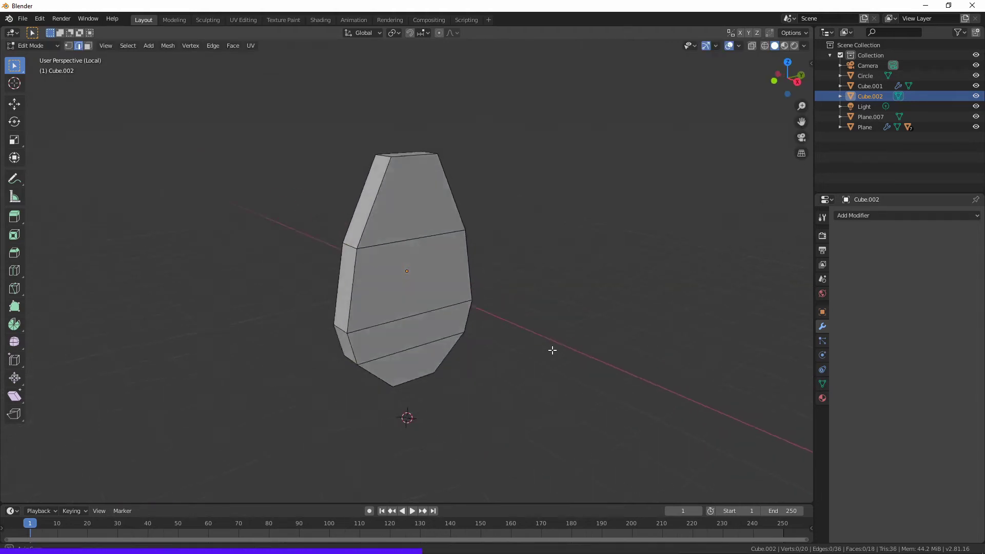
{"action": "key", "text": "ctrl+1"}
Raise the top edge into a point to form a tapered leaf shape
{"action": "key", "text": "Tab"}
{"action": "middle_click_drag", "start_coordinate": [458, 226], "coordinate": [441, 205]}
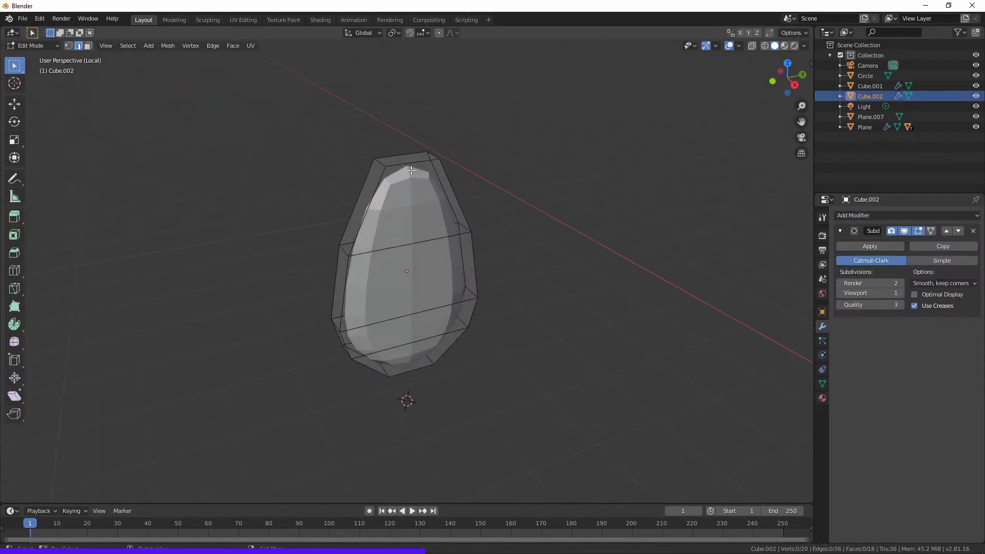
{"action": "left_click", "coordinate": [404, 158]}
{"action": "left_click", "coordinate": [453, 128]}
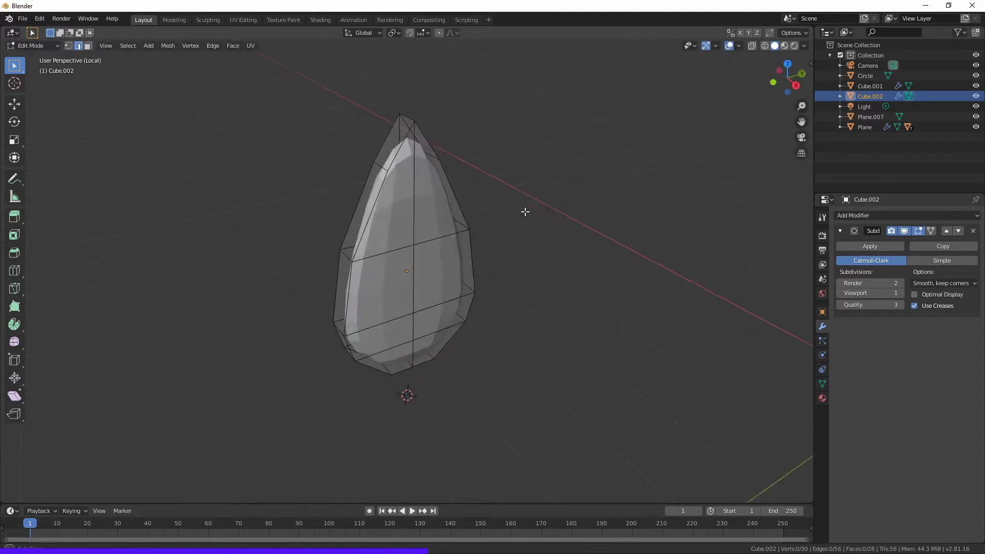
{"action": "middle_click_drag", "start_coordinate": [523, 211], "coordinate": [513, 208]}
{"action": "key", "text": "Tab"}
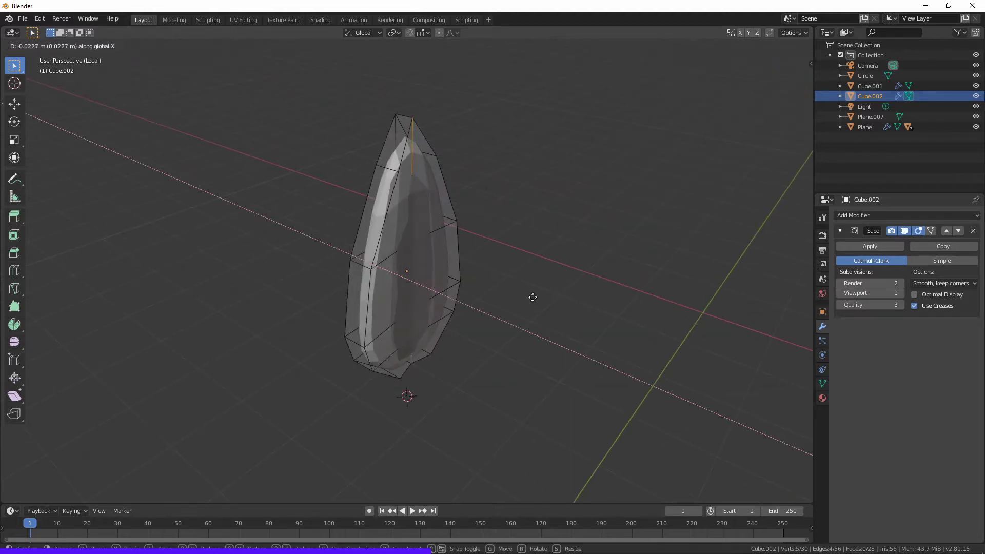
{"action": "mouse_move", "coordinate": [532, 295]}
{"action": "middle_mouse_down"}
{"action": "mouse_move", "coordinate": [445, 211]}
{"action": "mouse_move", "coordinate": [383, 229]}
{"action": "middle_mouse_up"}
Shift the top segment sideways along X, tilt the bottom, and exit local view
{"action": "key", "text": "Tab"}
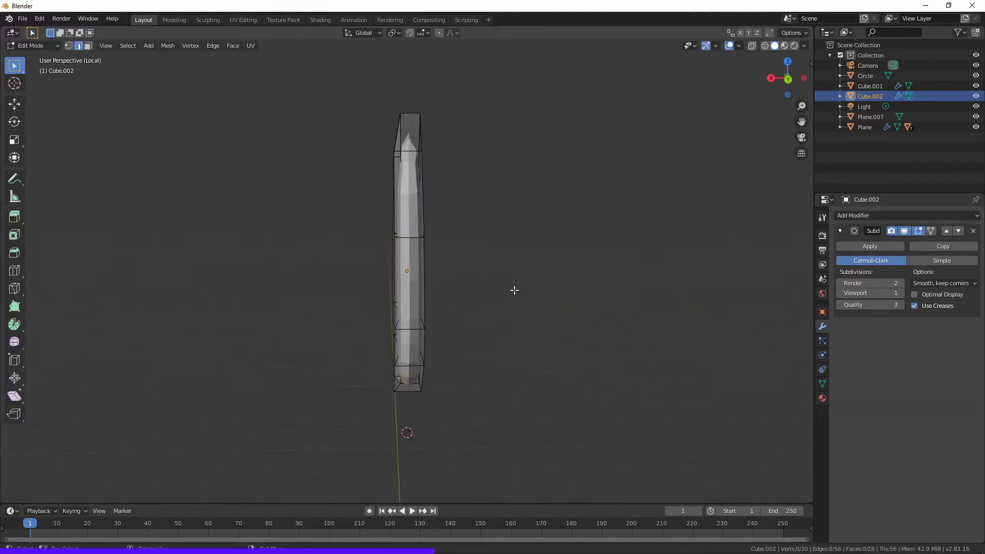
{"action": "left_click", "coordinate": [512, 188]}
{"action": "key", "text": "r"}
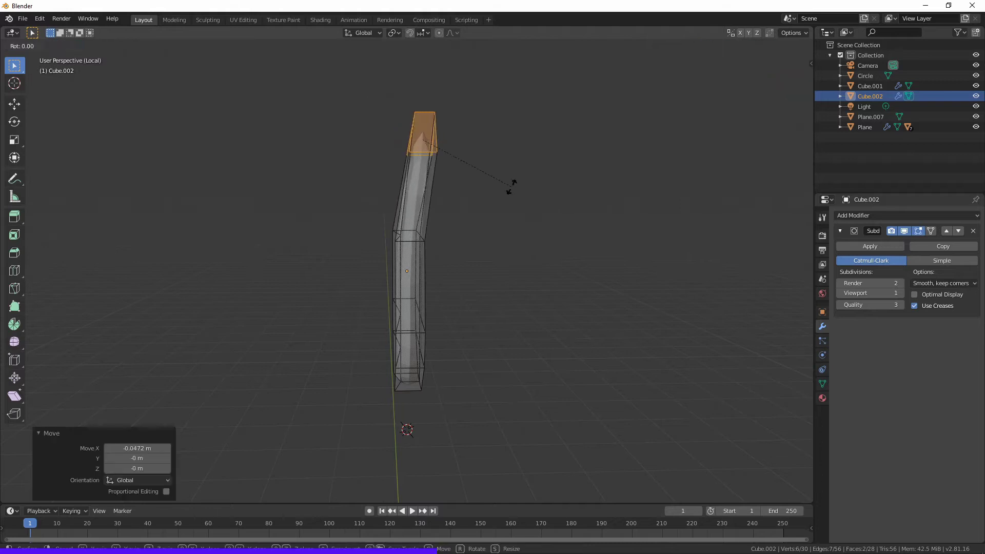
{"action": "key", "text": "Escape"}
{"action": "key", "text": "ctrl+z"}
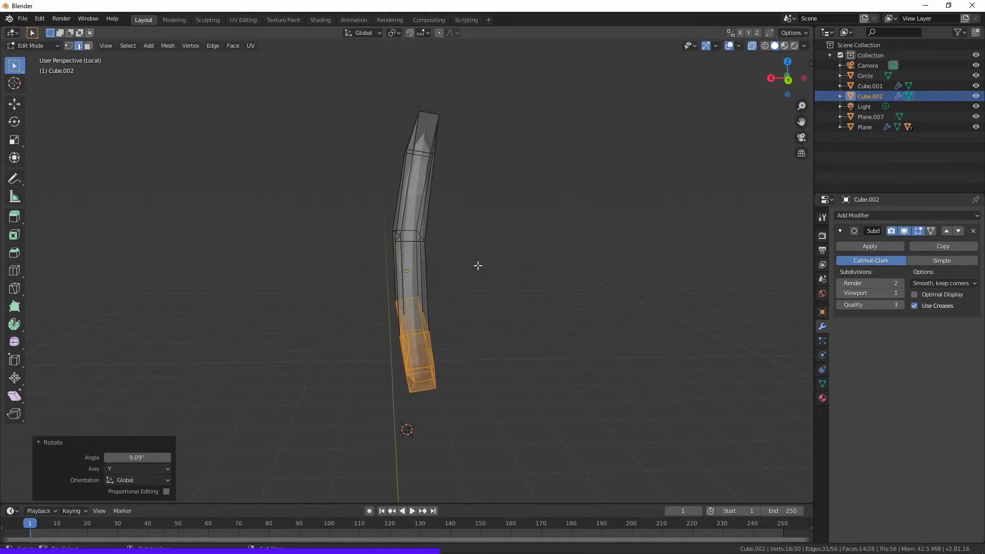
{"action": "key", "text": "Tab"}
{"action": "mouse_move", "coordinate": [478, 265]}
{"action": "middle_mouse_down"}
{"action": "mouse_move", "coordinate": [612, 272]}
{"action": "mouse_move", "coordinate": [464, 260]}
{"action": "mouse_move", "coordinate": [540, 272]}
{"action": "middle_mouse_up"}
{"action": "key", "text": "alt+a"}
{"action": "key", "text": "Tab"}
{"action": "key", "text": "Tab"}
{"action": "key", "text": "KP_Divide"}
Lower the leaf Cube.002 vertically into the vase and shrink it slightly
{"action": "scroll", "coordinate": [439, 250], "scroll_direction": "up", "scroll_amount": 5}
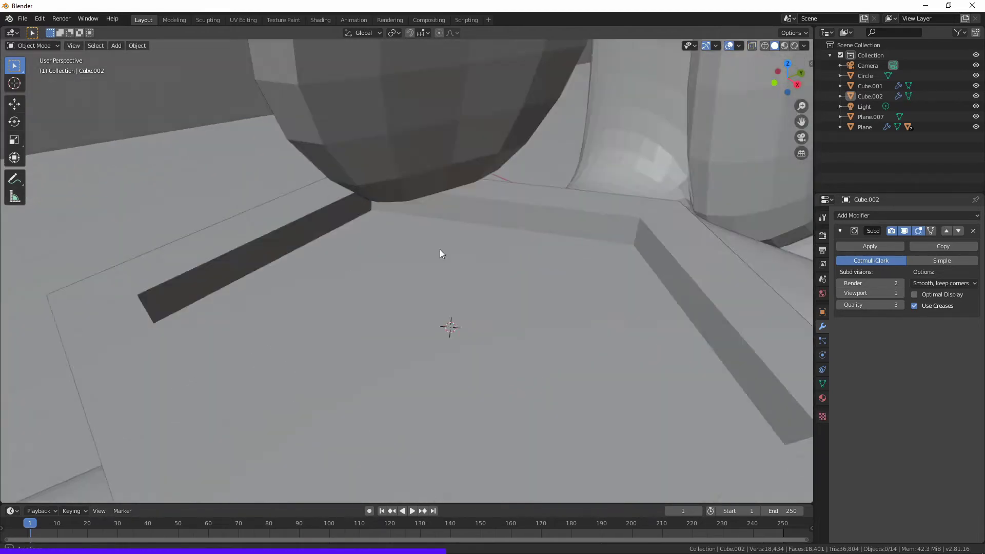
{"action": "scroll", "coordinate": [439, 249], "scroll_direction": "down", "scroll_amount": 5}
{"action": "left_click", "coordinate": [396, 248]}
{"action": "scroll", "coordinate": [396, 248], "scroll_direction": "up", "scroll_amount": 3}
{"action": "mouse_move", "coordinate": [466, 181]}
{"action": "middle_mouse_down"}
{"action": "mouse_move", "coordinate": [457, 279]}
{"action": "mouse_move", "coordinate": [410, 190]}
{"action": "middle_mouse_up"}
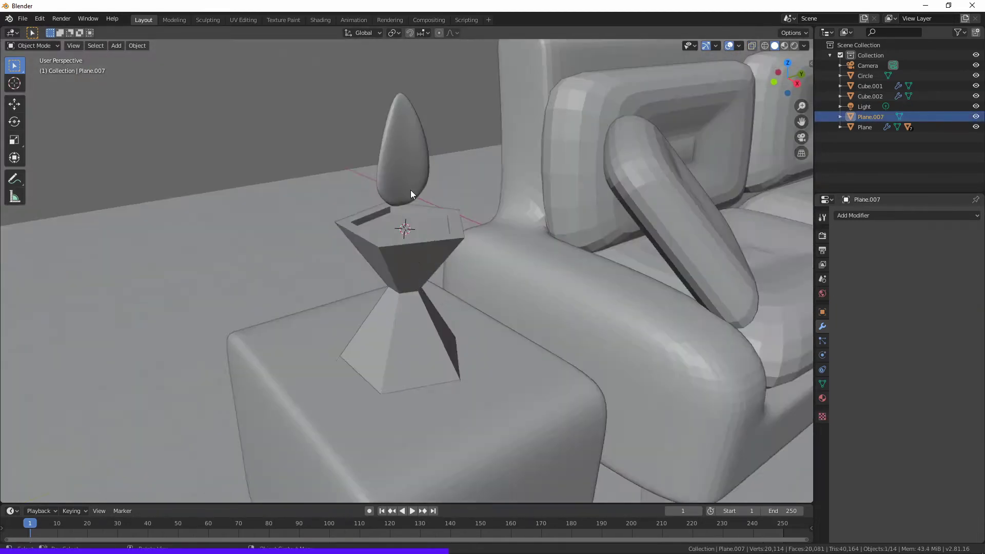
{"action": "scroll", "coordinate": [410, 194], "scroll_direction": "up", "scroll_amount": 4}
{"action": "left_click", "coordinate": [385, 282]}
{"action": "scroll", "coordinate": [385, 281], "scroll_direction": "down", "scroll_amount": 5}
{"action": "scroll", "coordinate": [459, 265], "scroll_direction": "up", "scroll_amount": 4}
{"action": "key", "text": "g"}
{"action": "key", "text": "z"}
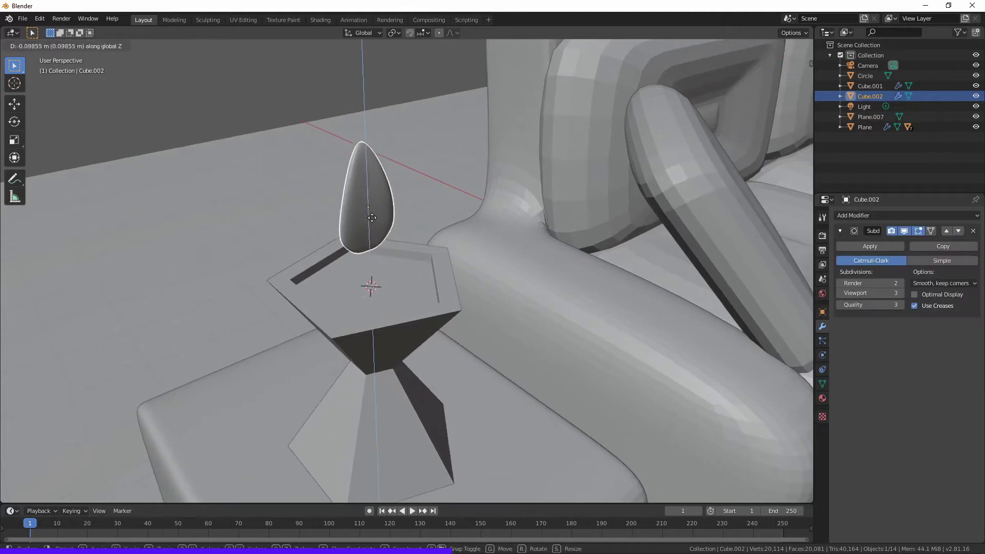
{"action": "left_click", "coordinate": [379, 261]}
{"action": "key", "text": "g"}
{"action": "left_click", "coordinate": [393, 229]}
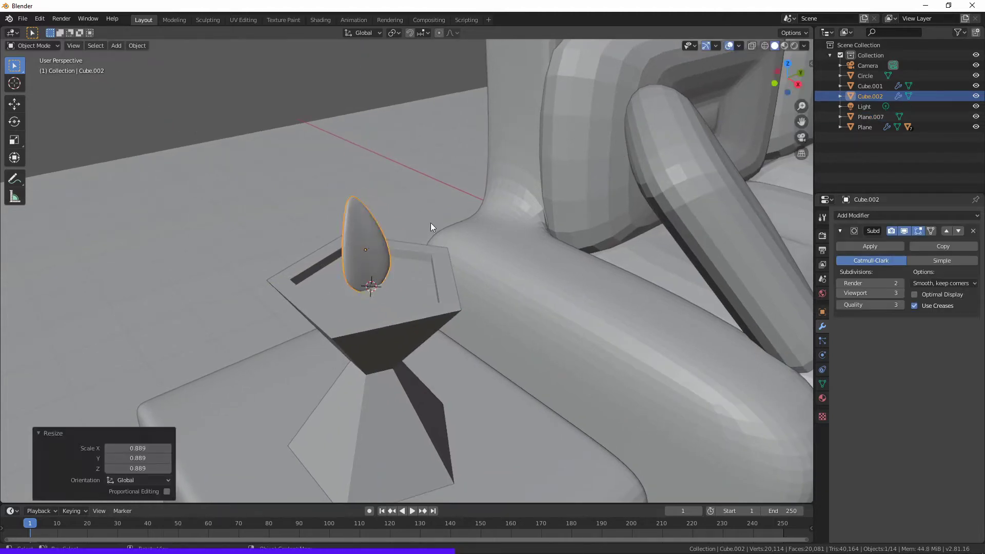
Check the leaf in the vase and briefly adjust the vase mesh in Edit Mode
{"action": "mouse_move", "coordinate": [429, 223]}
{"action": "middle_mouse_down"}
{"action": "mouse_move", "coordinate": [341, 211]}
{"action": "mouse_move", "coordinate": [357, 214]}
{"action": "middle_mouse_up"}
{"action": "scroll", "coordinate": [359, 231], "scroll_direction": "down", "scroll_amount": 5}
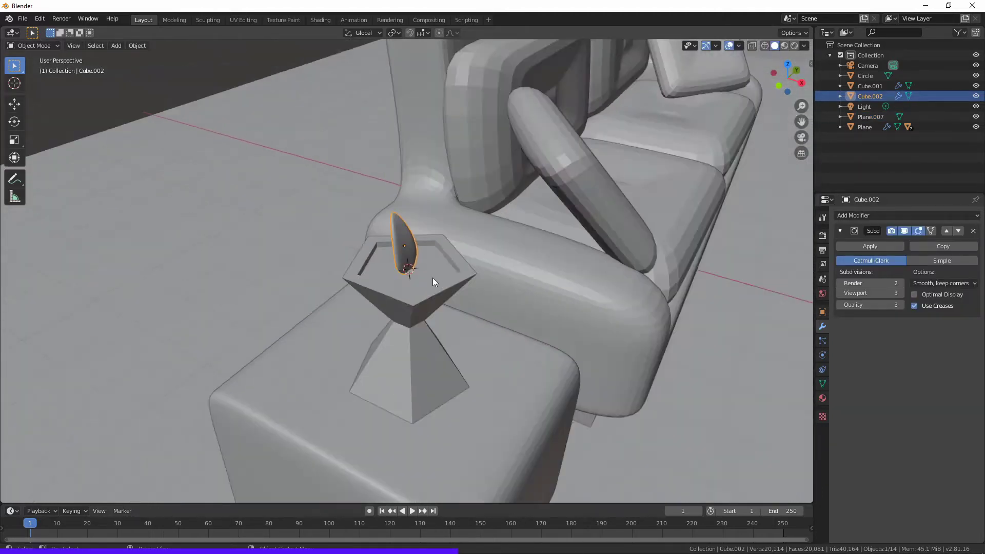
{"action": "middle_click_drag", "start_coordinate": [432, 278], "coordinate": [323, 284]}
{"action": "scroll", "coordinate": [475, 309], "scroll_direction": "down", "scroll_amount": 3}
{"action": "left_click", "coordinate": [475, 310]}
{"action": "scroll", "coordinate": [371, 275], "scroll_direction": "up", "scroll_amount": 5}
{"action": "scroll", "coordinate": [329, 250], "scroll_direction": "up", "scroll_amount": 3}
{"action": "left_click", "coordinate": [329, 250]}
{"action": "key", "text": "Tab"}
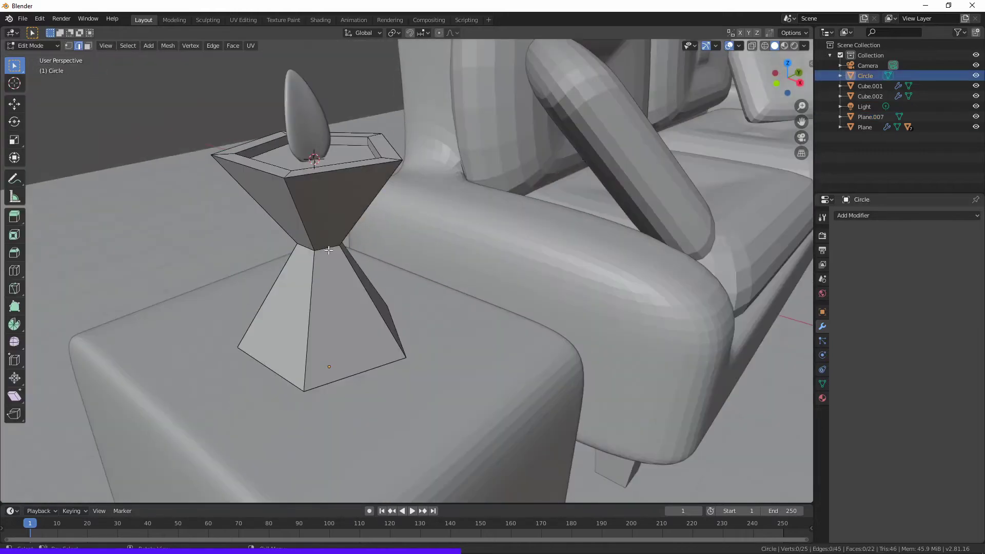
{"action": "left_click", "coordinate": [338, 247]}
{"action": "key", "text": "Tab"}
{"action": "scroll", "coordinate": [376, 312], "scroll_direction": "down", "scroll_amount": 5}
{"action": "scroll", "coordinate": [384, 273], "scroll_direction": "up", "scroll_amount": 5}
Tilt the leaf around the Y axis and set the transform pivot to 3D Cursor
{"action": "left_click", "coordinate": [360, 259]}
{"action": "key", "text": "g"}
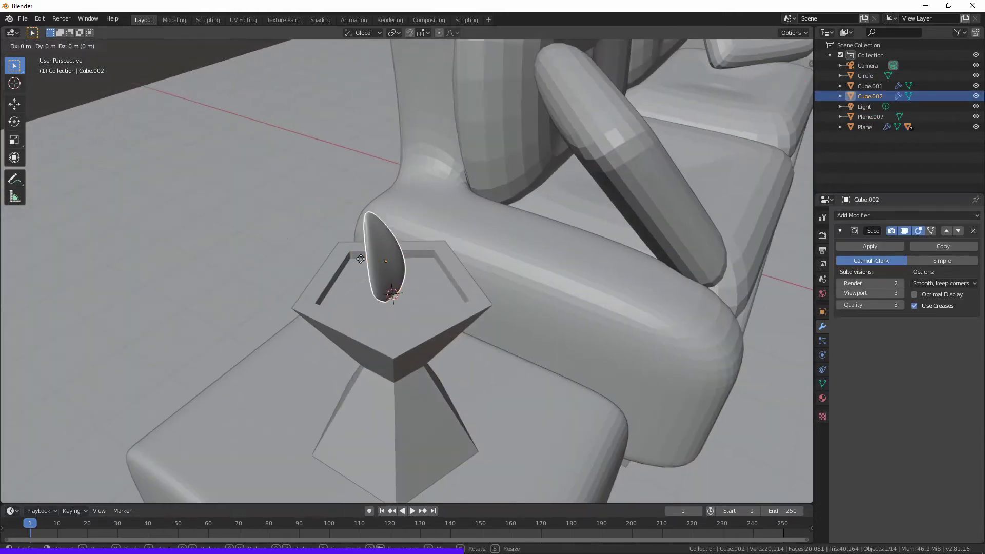
{"action": "key", "text": "r"}
{"action": "key", "text": "y"}
{"action": "left_click", "coordinate": [428, 281]}
{"action": "left_click", "coordinate": [393, 32]}
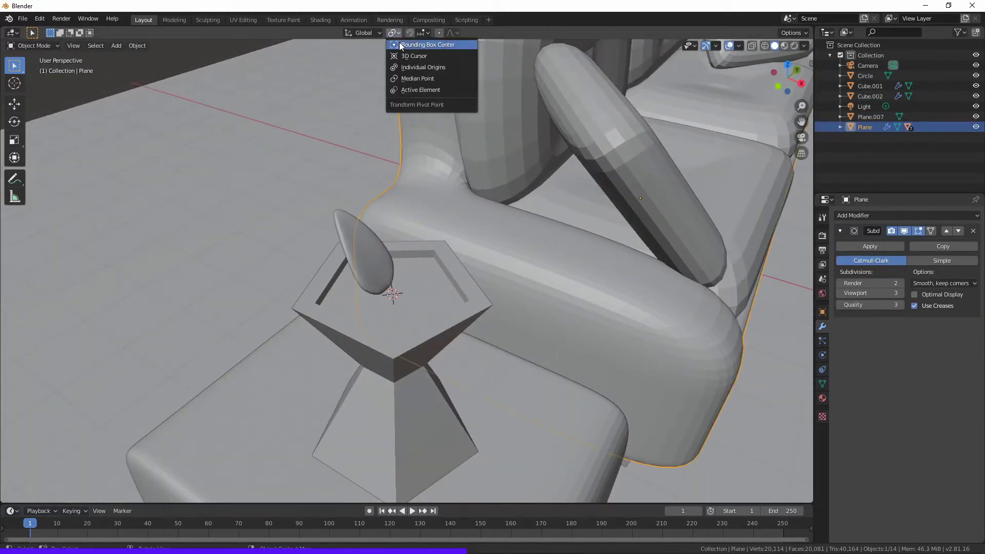
{"action": "left_click", "coordinate": [410, 60]}
Place rotated copies of the leaf around the vase and reposition the 3D cursor
{"action": "middle_click_drag", "start_coordinate": [439, 251], "coordinate": [407, 246], "text": "shift"}
{"action": "left_click", "coordinate": [293, 206]}
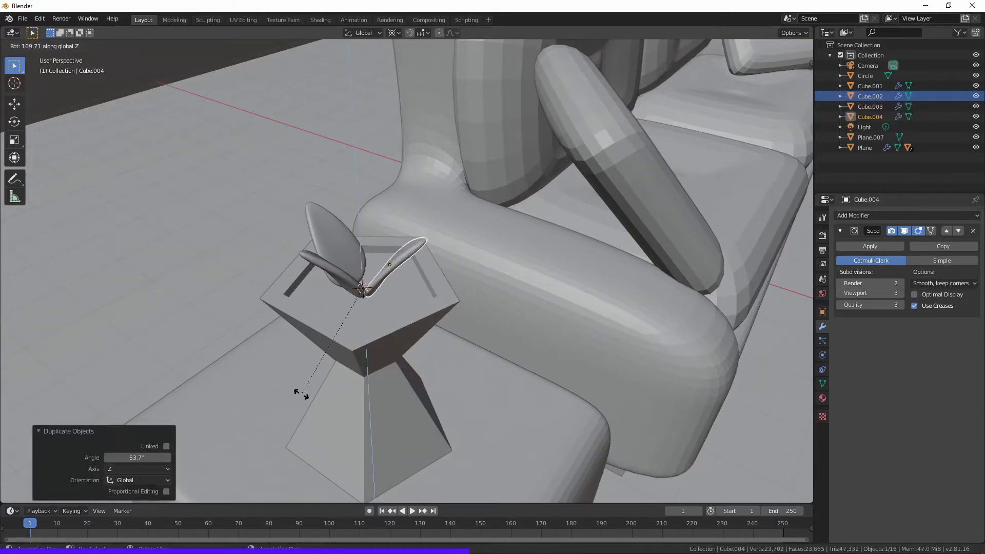
{"action": "left_click", "coordinate": [484, 294]}
{"action": "scroll", "coordinate": [484, 294], "scroll_direction": "down", "scroll_amount": 5}
{"action": "left_click", "coordinate": [433, 345]}
{"action": "key", "text": "shift+s"}
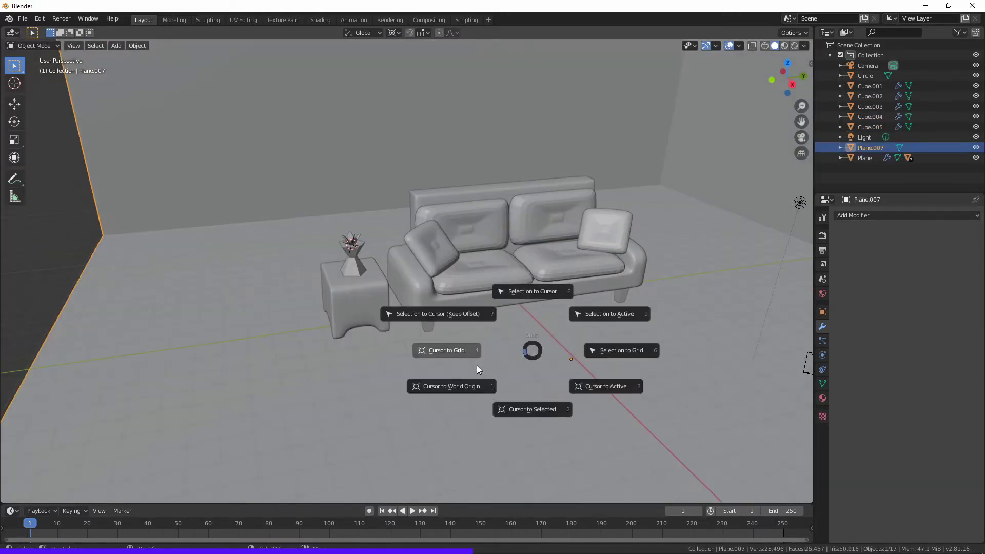
{"action": "left_click", "coordinate": [476, 365]}
Orbit the room to inspect the leaf copies fanning out from the vase
{"action": "mouse_move", "coordinate": [476, 365]}
{"action": "middle_mouse_down"}
{"action": "mouse_move", "coordinate": [400, 273]}
{"action": "mouse_move", "coordinate": [374, 342]}
{"action": "mouse_move", "coordinate": [461, 303]}
{"action": "mouse_move", "coordinate": [442, 284]}
{"action": "mouse_move", "coordinate": [444, 262]}
{"action": "middle_mouse_up"}
{"action": "scroll", "coordinate": [443, 270], "scroll_direction": "up", "scroll_amount": 3}
{"action": "left_click", "coordinate": [443, 269]}
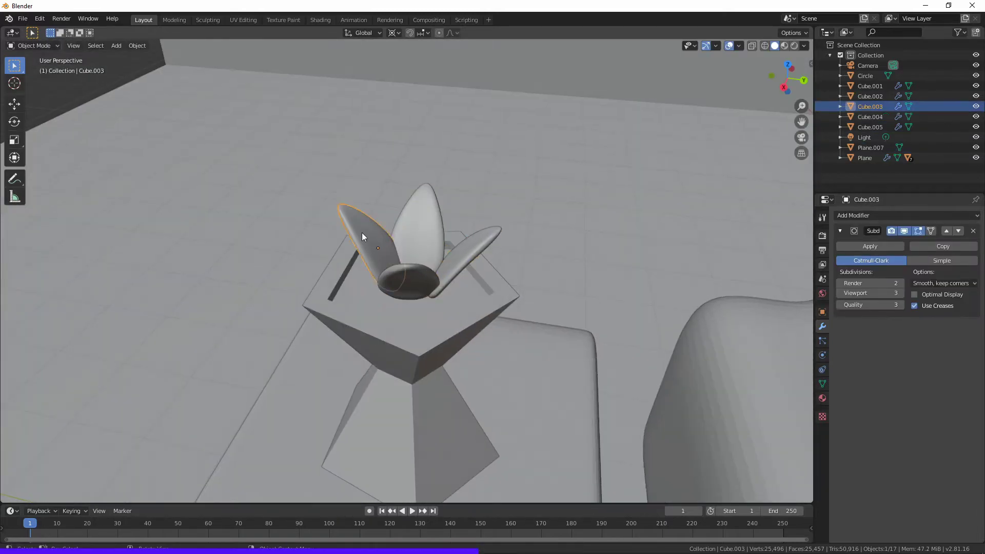
{"action": "middle_click_drag", "start_coordinate": [362, 236], "coordinate": [362, 193]}
{"action": "left_click", "coordinate": [535, 307]}
{"action": "scroll", "coordinate": [493, 349], "scroll_direction": "down", "scroll_amount": 5}
{"action": "middle_click_drag", "start_coordinate": [494, 350], "coordinate": [475, 336]}
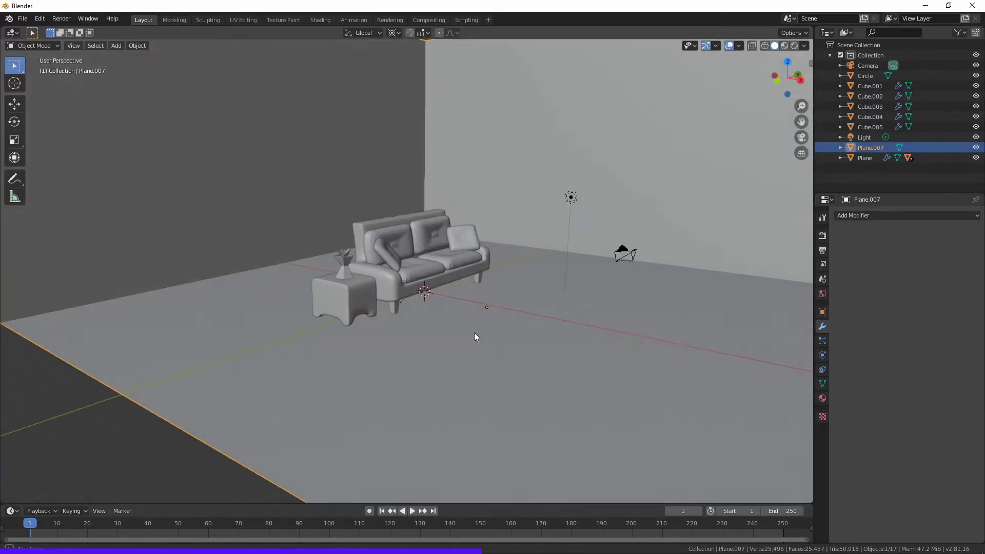
{"action": "scroll", "coordinate": [474, 336], "scroll_direction": "up", "scroll_amount": 2}
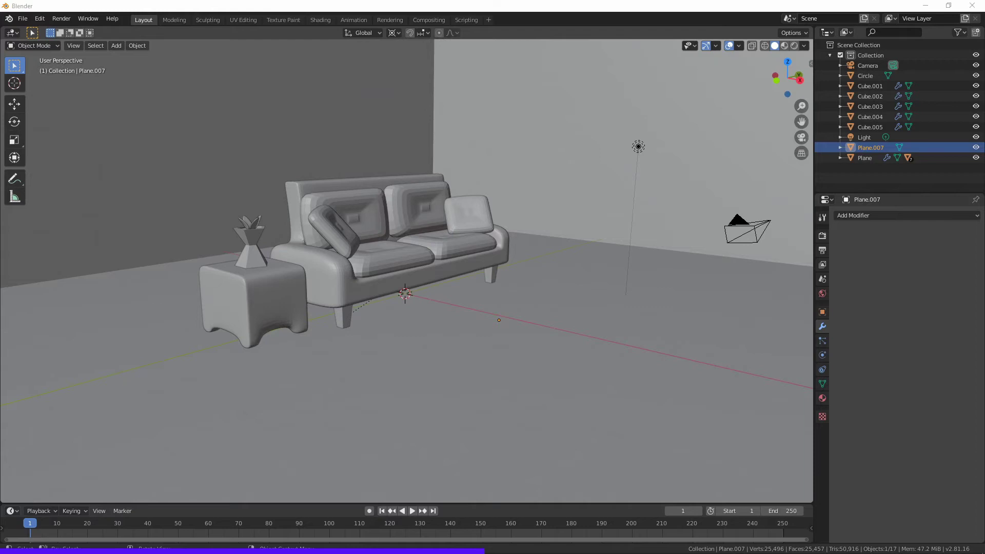
{"action": "scroll", "coordinate": [181, 202], "scroll_direction": "up", "scroll_amount": 3}
{"action": "middle_click_drag", "start_coordinate": [181, 203], "coordinate": [91, 214]}
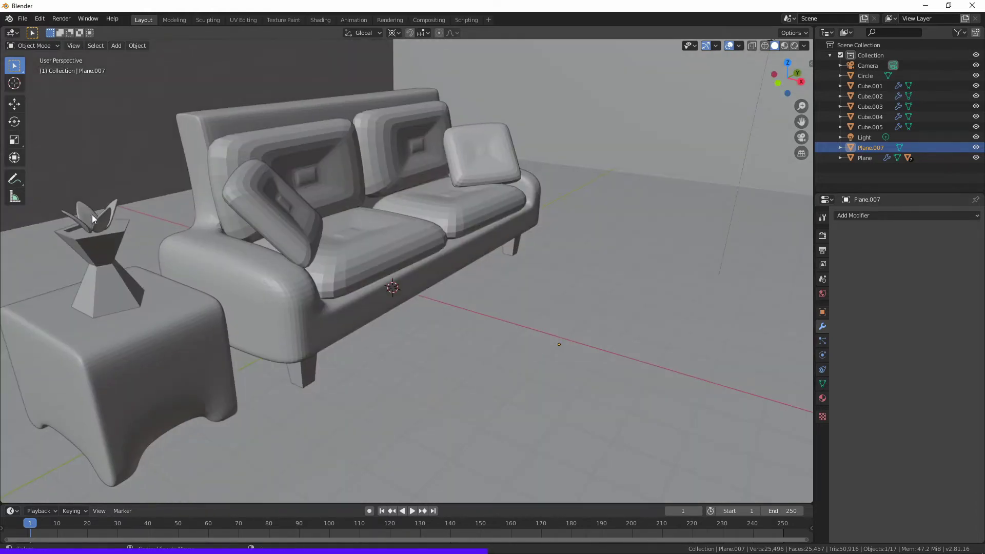
Isolate the petal Cube.002 and delete its Subdivision modifier
{"action": "left_click", "coordinate": [89, 219]}
{"action": "key", "text": "KP_Divide"}
{"action": "left_click", "coordinate": [552, 270]}
{"action": "left_click", "coordinate": [473, 248]}
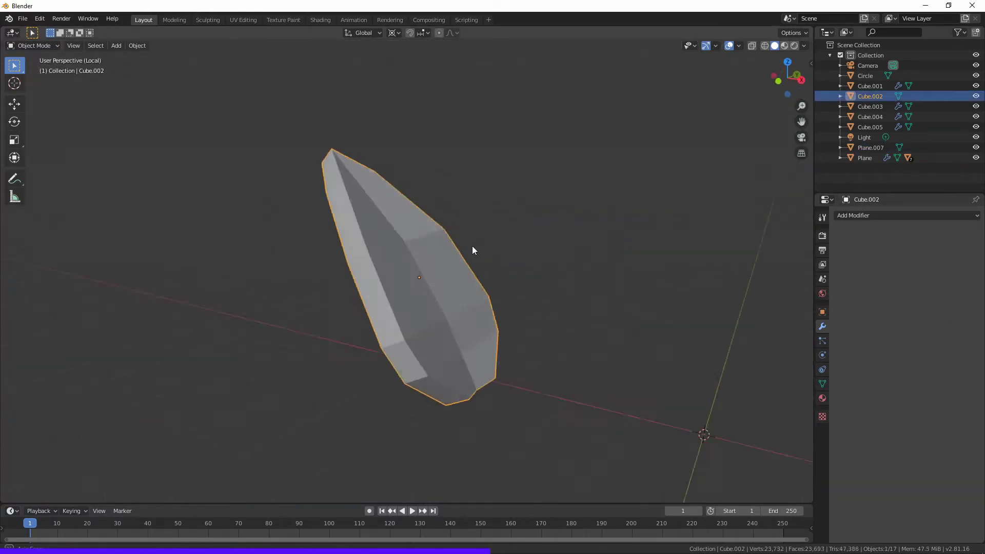
{"action": "key", "text": "Tab"}
Bevel an edge loop along the petal in Edit Mode
{"action": "mouse_move", "coordinate": [426, 257]}
{"action": "middle_mouse_down"}
{"action": "mouse_move", "coordinate": [407, 285]}
{"action": "mouse_move", "coordinate": [408, 174]}
{"action": "mouse_move", "coordinate": [359, 205]}
{"action": "middle_mouse_up"}
{"action": "left_click", "coordinate": [313, 210], "text": "alt"}
{"action": "key", "text": "ctrl+b"}
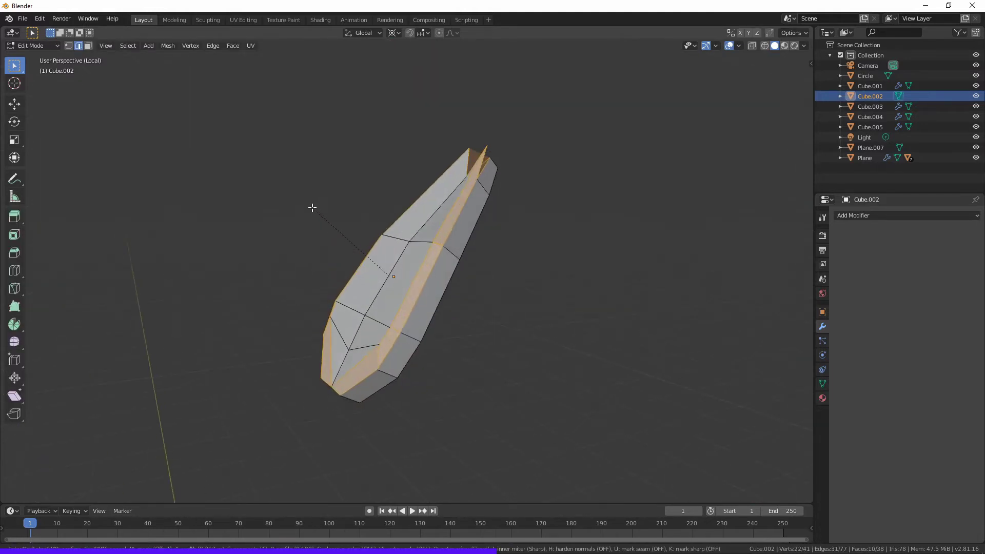
{"action": "right_click", "coordinate": [357, 243]}
{"action": "mouse_move", "coordinate": [357, 243]}
{"action": "middle_mouse_down"}
{"action": "mouse_move", "coordinate": [502, 288]}
{"action": "mouse_move", "coordinate": [464, 273]}
{"action": "mouse_move", "coordinate": [513, 235]}
{"action": "middle_mouse_up"}
{"action": "left_click", "coordinate": [503, 280]}
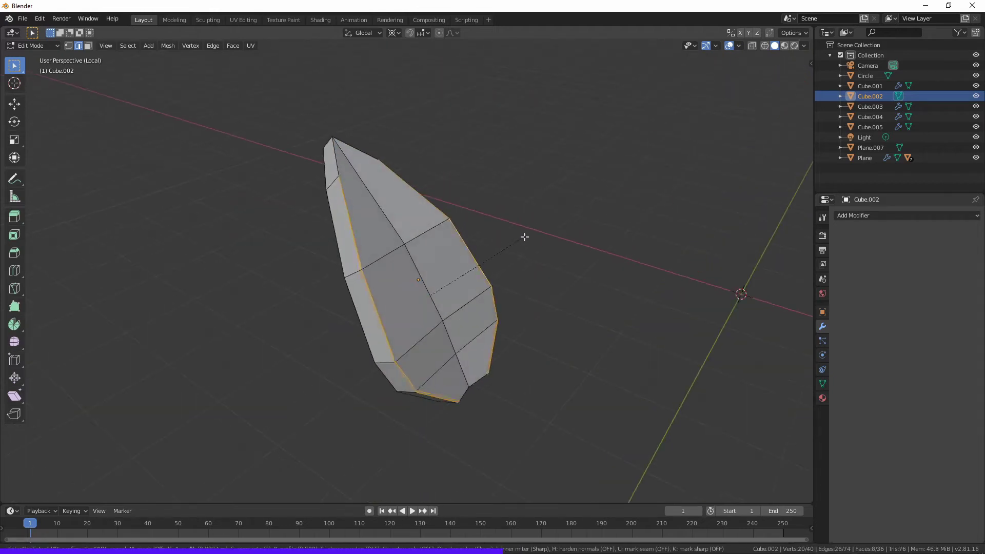
{"action": "left_click", "coordinate": [550, 239]}
{"action": "mouse_move", "coordinate": [549, 231]}
{"action": "middle_mouse_down"}
{"action": "mouse_move", "coordinate": [492, 288]}
{"action": "mouse_move", "coordinate": [515, 299]}
{"action": "middle_mouse_up"}
{"action": "key", "text": "Tab"}
Return from local view to the full room and deselect the petal
{"action": "scroll", "coordinate": [516, 299], "scroll_direction": "down", "scroll_amount": 3}
{"action": "key", "text": "KP_Divide"}
{"action": "scroll", "coordinate": [407, 229], "scroll_direction": "up", "scroll_amount": 5}
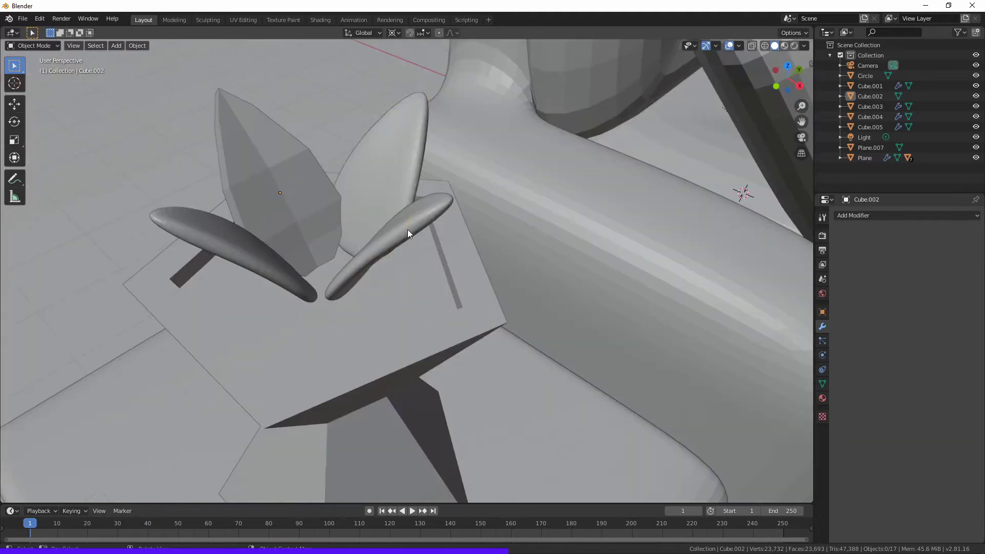
{"action": "left_click", "coordinate": [407, 229]}
{"action": "scroll", "coordinate": [373, 250], "scroll_direction": "down", "scroll_amount": 3}
{"action": "scroll", "coordinate": [405, 259], "scroll_direction": "down", "scroll_amount": 3}
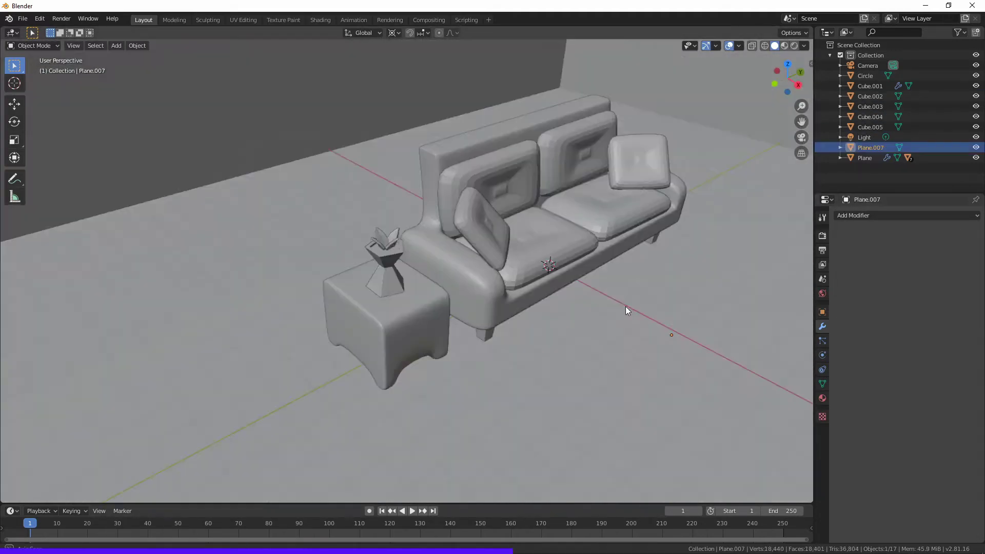
{"action": "scroll", "coordinate": [626, 308], "scroll_direction": "down", "scroll_amount": 4}
{"action": "mouse_move", "coordinate": [582, 291]}
{"action": "middle_mouse_down"}
{"action": "mouse_move", "coordinate": [430, 238]}
{"action": "mouse_move", "coordinate": [335, 254]}
{"action": "middle_mouse_up"}
Add a circle mesh, fill it and extrude it into a thick disc
{"action": "key", "text": "shift+a"}
{"action": "left_click", "coordinate": [389, 276]}
{"action": "key", "text": "KP_Decimal"}
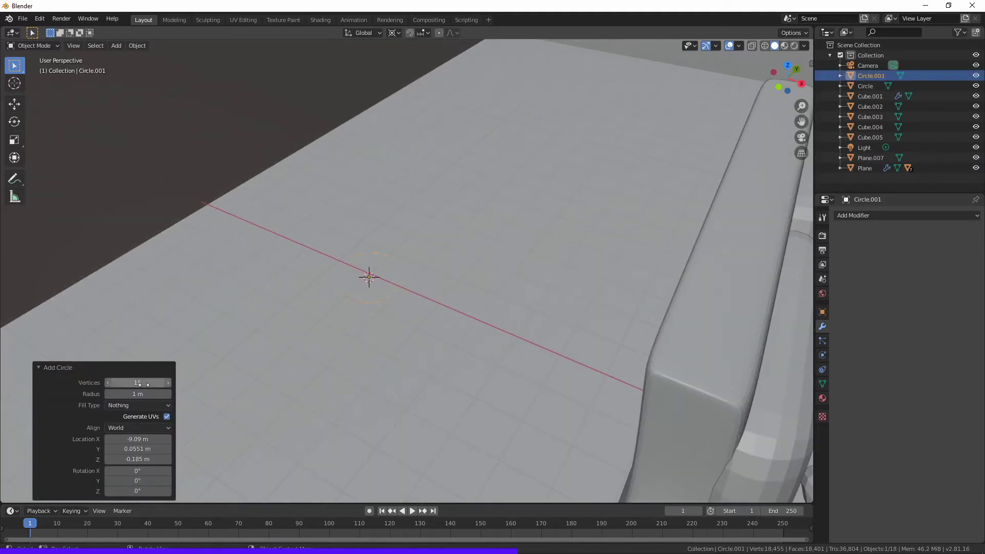
{"action": "key", "text": "KP_Divide"}
{"action": "key", "text": "a"}
{"action": "key", "text": "f"}
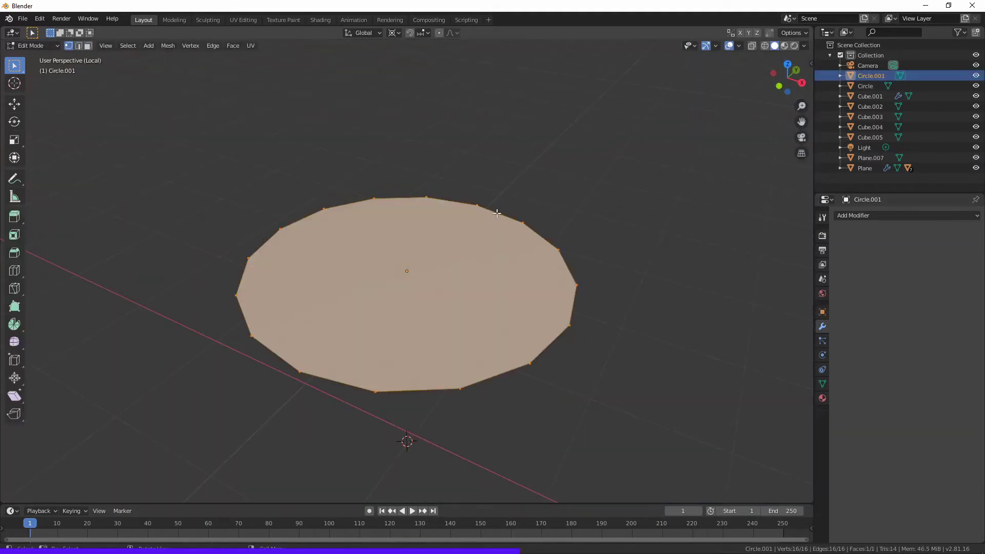
{"action": "key", "text": "e"}
{"action": "left_click", "coordinate": [506, 185]}
{"action": "key", "text": "Tab"}
Snap the 3D cursor to the disc and place a duplicate above it
{"action": "key", "text": "shift+s"}
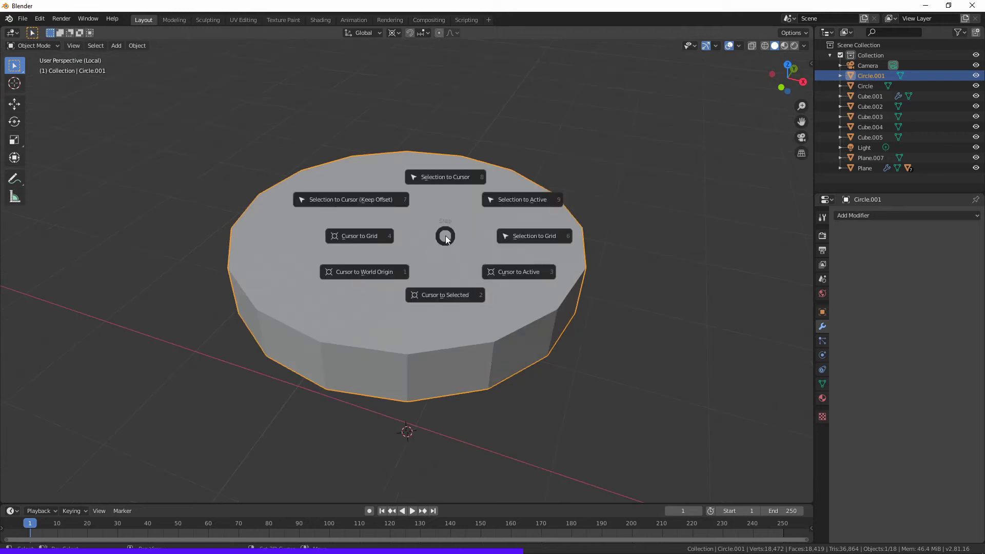
{"action": "left_click", "coordinate": [504, 256]}
{"action": "right_click", "coordinate": [565, 294]}
{"action": "left_click", "coordinate": [565, 338]}
{"action": "key", "text": "z"}
{"action": "left_click", "coordinate": [532, 200]}
{"action": "key", "text": "s"}
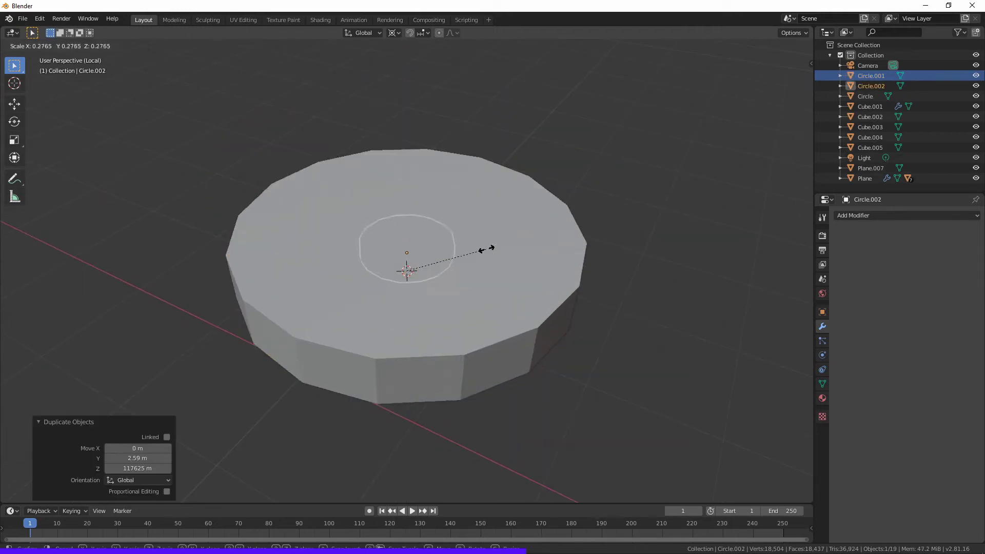
{"action": "left_click", "coordinate": [620, 180]}
{"action": "key", "text": "ctrl+z"}
{"action": "left_click", "coordinate": [774, 45]}
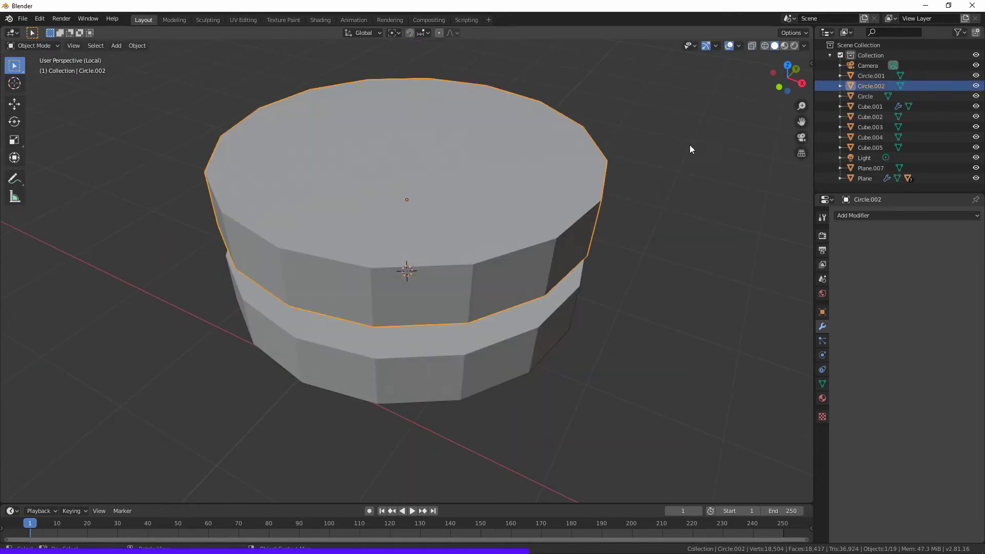
Shrink the copy to 0.059 and rest it on the big disc's top centre
{"action": "key", "text": "ctrl+shift+z"}
{"action": "key", "text": "KP_7"}
{"action": "key", "text": "ctrl+KP_3"}
{"action": "key", "text": "g"}
{"action": "key", "text": "z"}
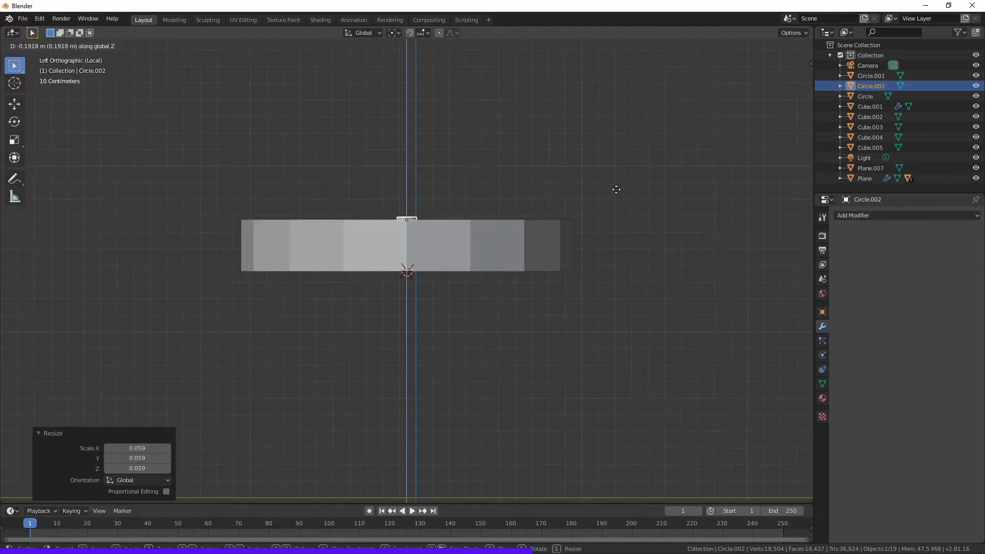
{"action": "left_click", "coordinate": [631, 174]}
{"action": "middle_click_drag", "start_coordinate": [631, 174], "coordinate": [556, 213]}
{"action": "key", "text": "shift+z"}
{"action": "key", "text": "shift+z"}
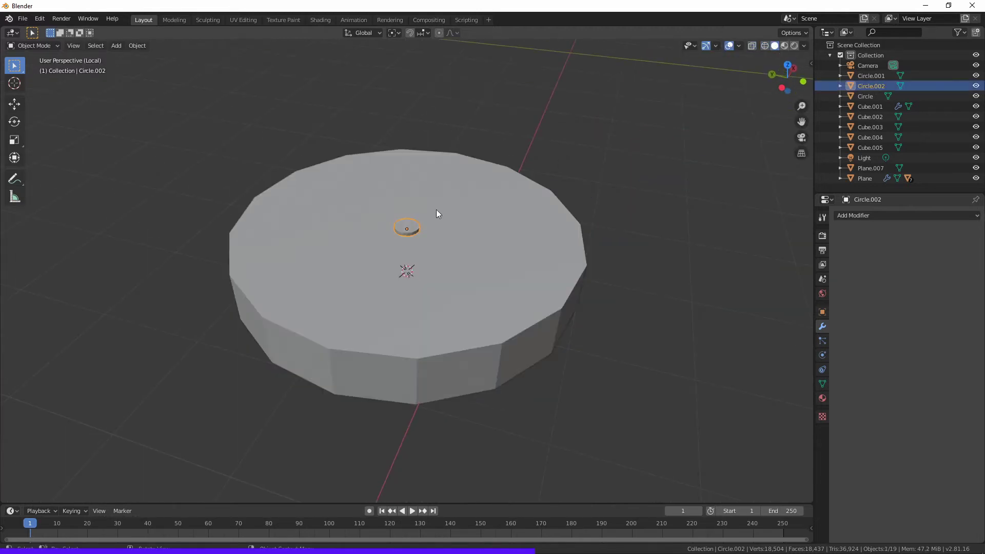
{"action": "key", "text": "KP_1"}
{"action": "key", "text": "KP_7"}
Add a small flattened cube at the disc centre
{"action": "middle_click_drag", "start_coordinate": [584, 204], "coordinate": [596, 184]}
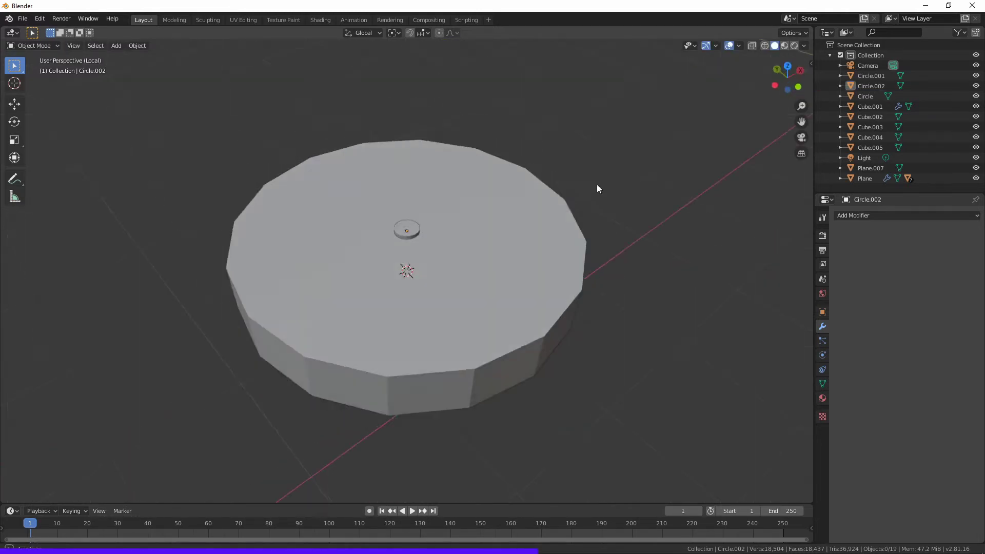
{"action": "left_click", "coordinate": [404, 231]}
{"action": "key", "text": "shift+a"}
{"action": "left_click", "coordinate": [656, 219]}
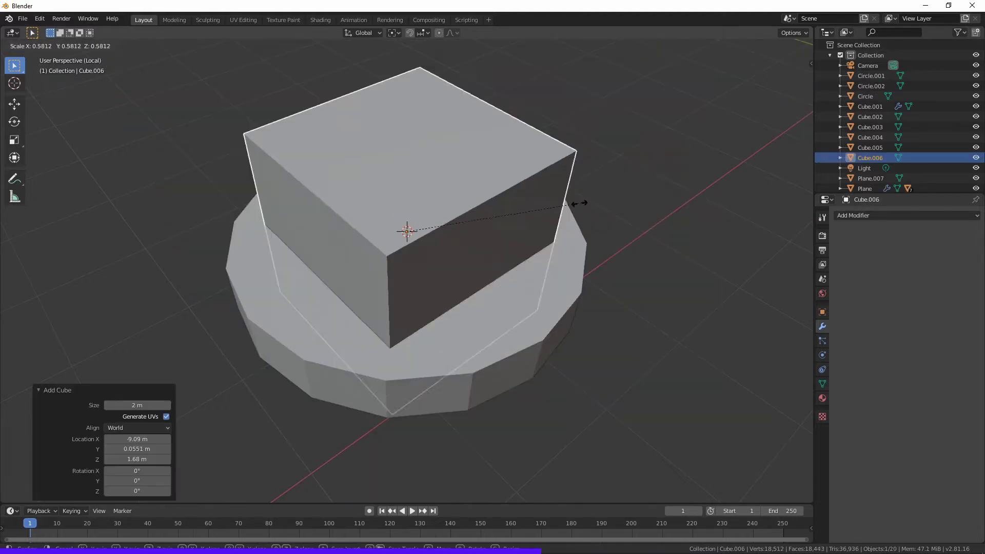
{"action": "key", "text": "s"}
{"action": "left_click", "coordinate": [444, 228]}
{"action": "left_click", "coordinate": [466, 197]}
{"action": "key", "text": "alt+a"}
{"action": "key", "text": "KP_7"}
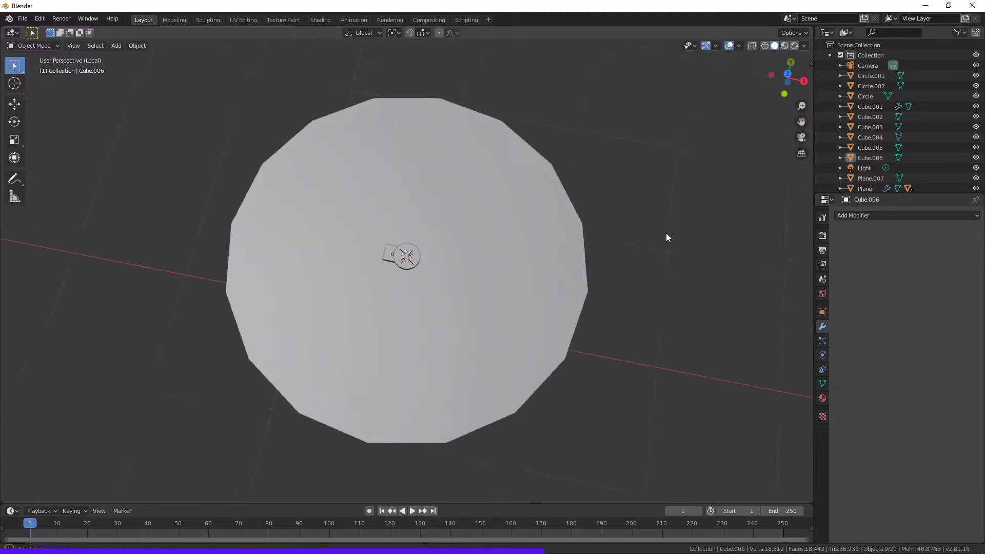
{"action": "middle_click_drag", "start_coordinate": [666, 233], "coordinate": [715, 191]}
{"action": "key", "text": "KP_7"}
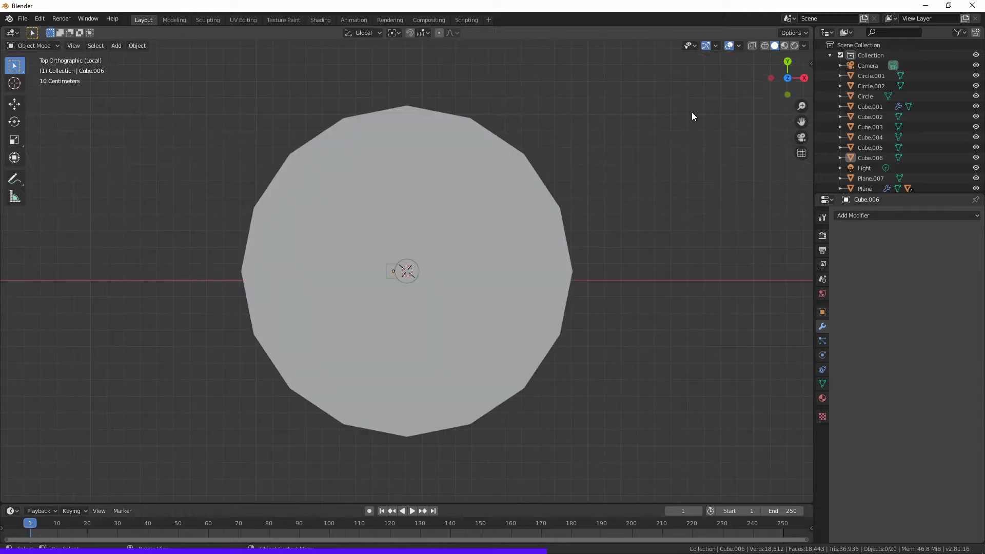
Stretch the cube into a long thin bar and slide it along X
{"action": "left_click", "coordinate": [391, 271]}
{"action": "left_click", "coordinate": [393, 33]}
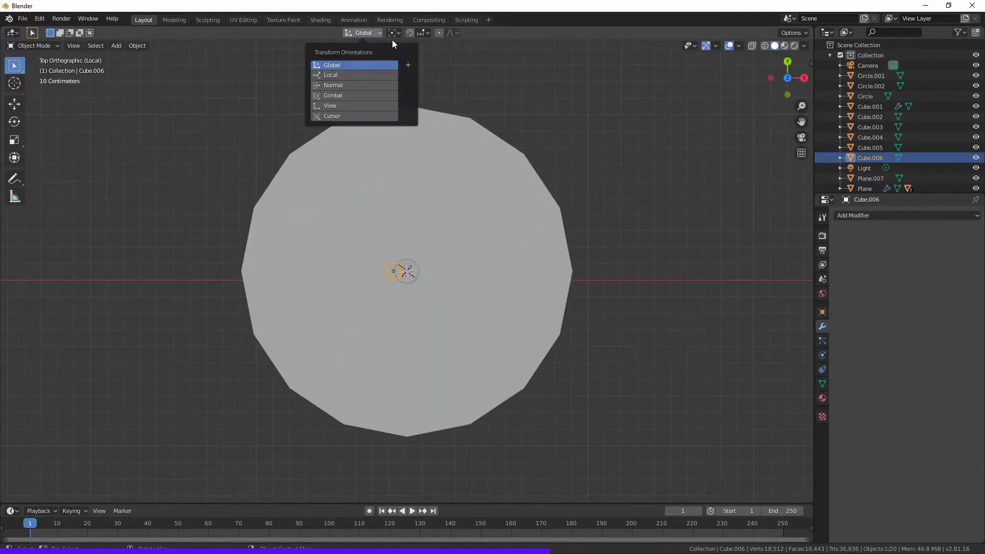
{"action": "left_click", "coordinate": [43, 229]}
{"action": "key", "text": "s"}
{"action": "key", "text": "y"}
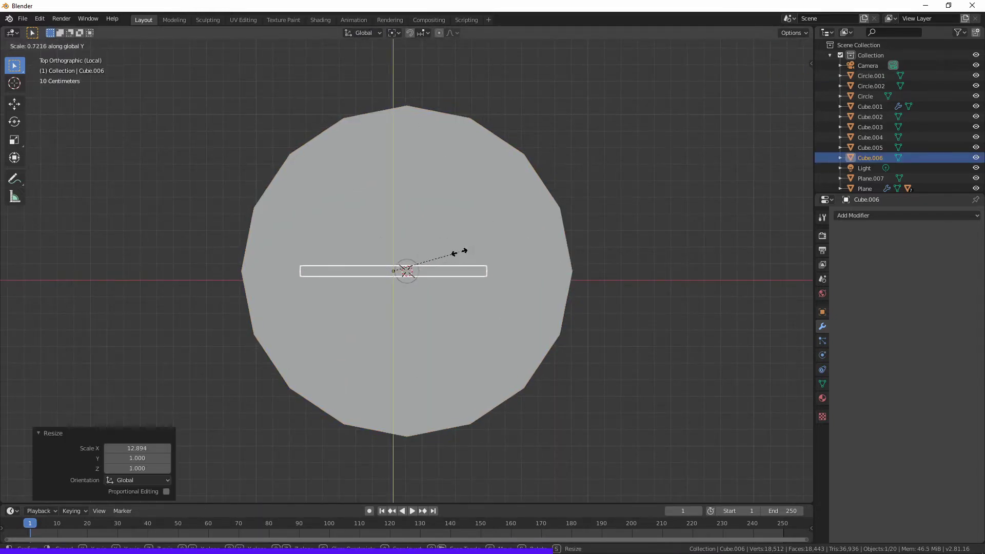
{"action": "scroll", "coordinate": [329, 272], "scroll_direction": "up", "scroll_amount": 1}
{"action": "key", "text": "g"}
{"action": "key", "text": "x"}
{"action": "left_click", "coordinate": [382, 272]}
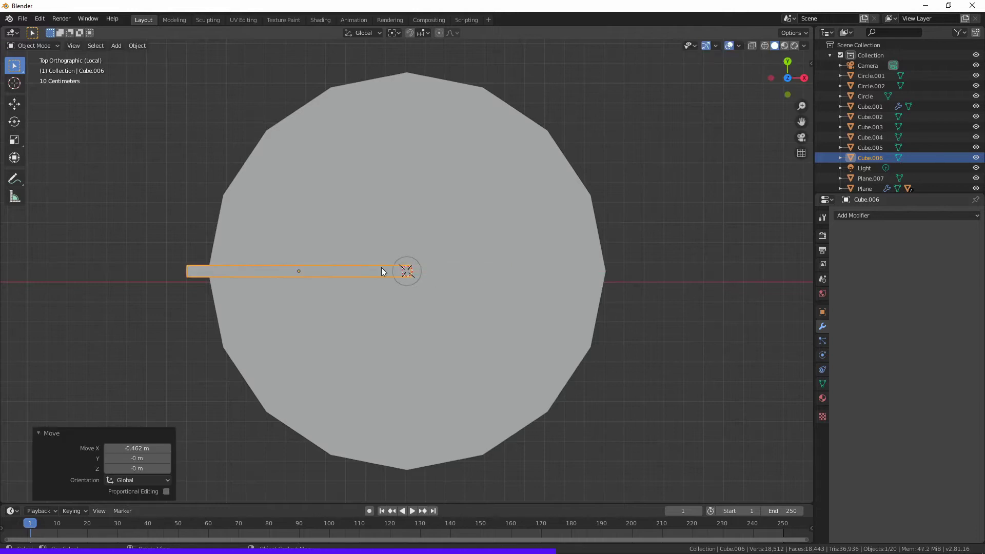
Position the bar so it starts at the disc centre and rotate it to an angle
{"action": "key", "text": "alt+h"}
{"action": "key", "text": "g"}
{"action": "key", "text": "x"}
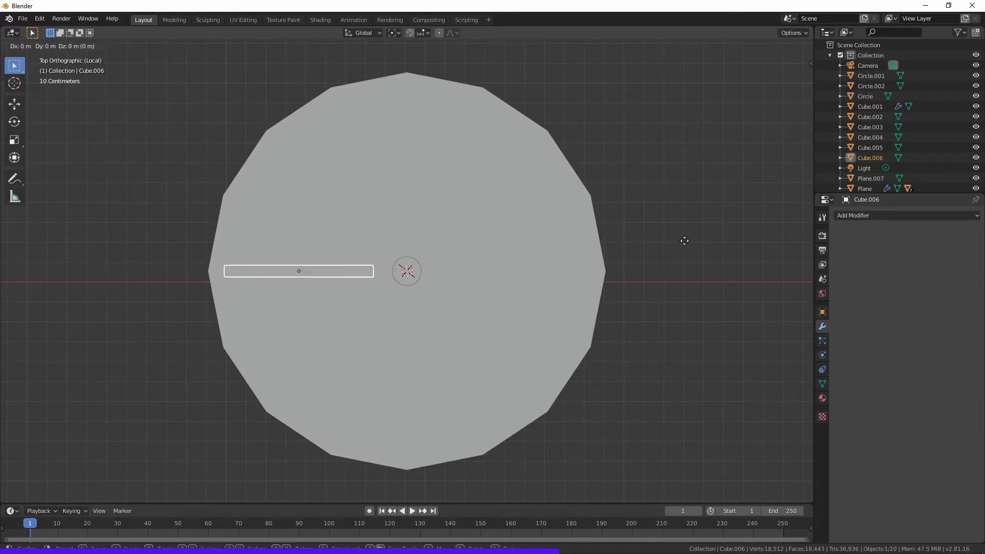
{"action": "left_click", "coordinate": [714, 235]}
{"action": "middle_click_drag", "start_coordinate": [714, 235], "coordinate": [547, 149]}
{"action": "key", "text": "KP_7"}
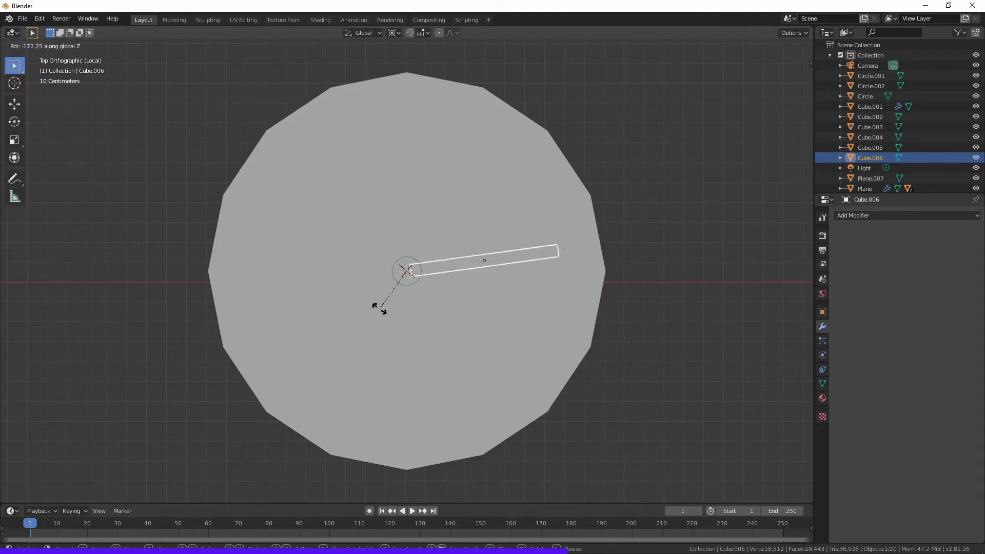
{"action": "left_click", "coordinate": [364, 286]}
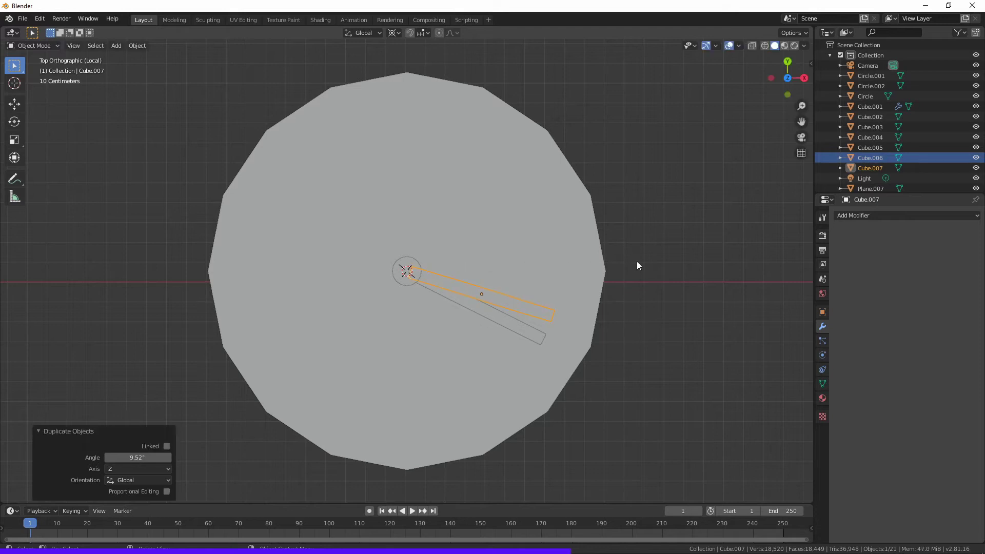
Duplicate the bar as a shorter second hand and exit the isolated view
{"action": "key", "text": "s"}
{"action": "key", "text": "y"}
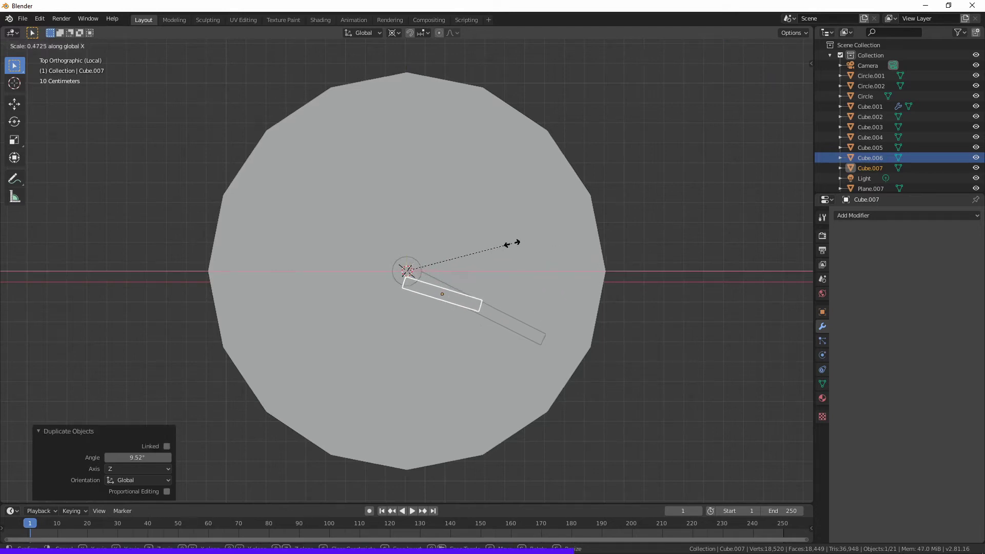
{"action": "key", "text": "ctrl+z"}
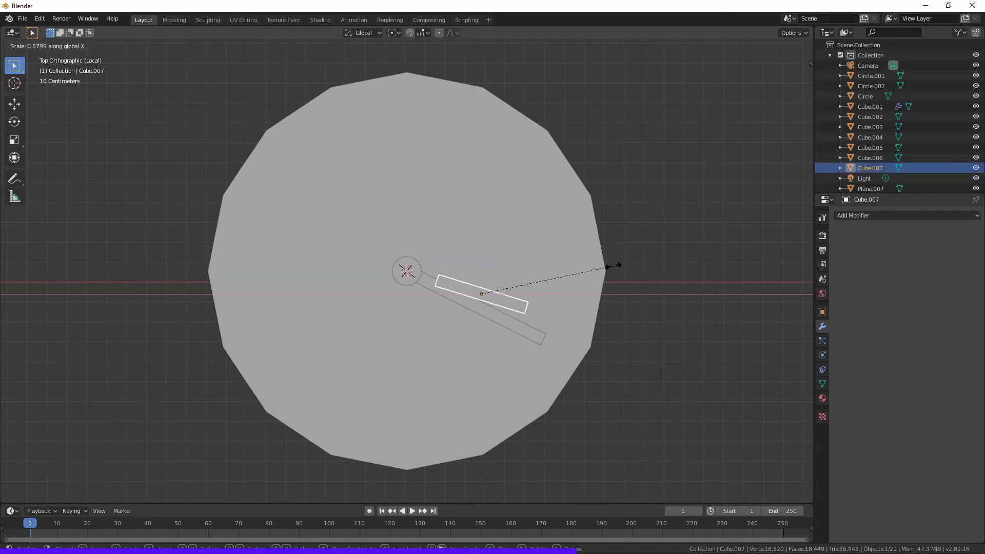
{"action": "left_click", "coordinate": [580, 261]}
{"action": "scroll", "coordinate": [620, 310], "scroll_direction": "down", "scroll_amount": 3}
{"action": "middle_click_drag", "start_coordinate": [620, 310], "coordinate": [636, 275]}
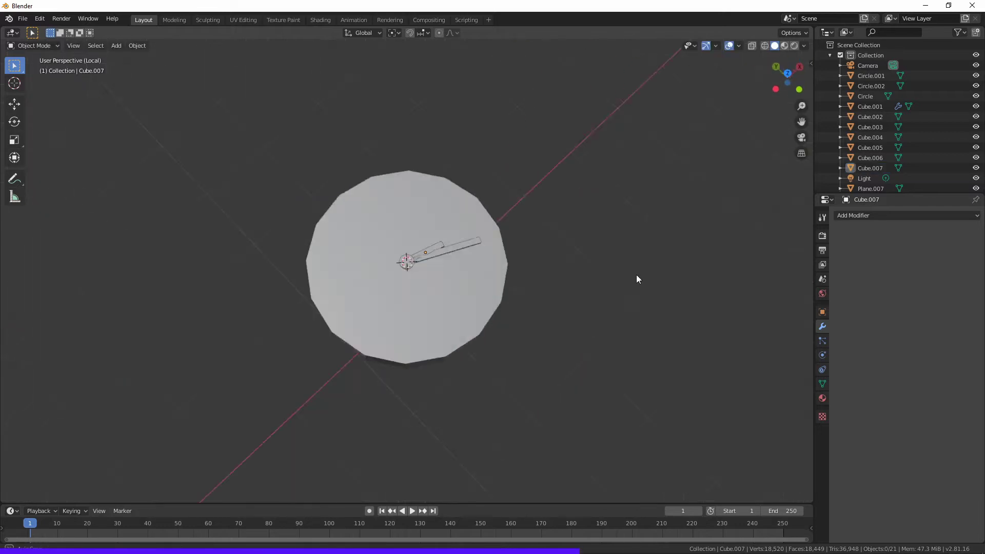
{"action": "key", "text": "KP_Divide"}
{"action": "middle_click_drag", "start_coordinate": [576, 281], "coordinate": [404, 238]}
{"action": "scroll", "coordinate": [404, 238], "scroll_direction": "up", "scroll_amount": 3}
{"action": "left_click", "coordinate": [404, 203]}
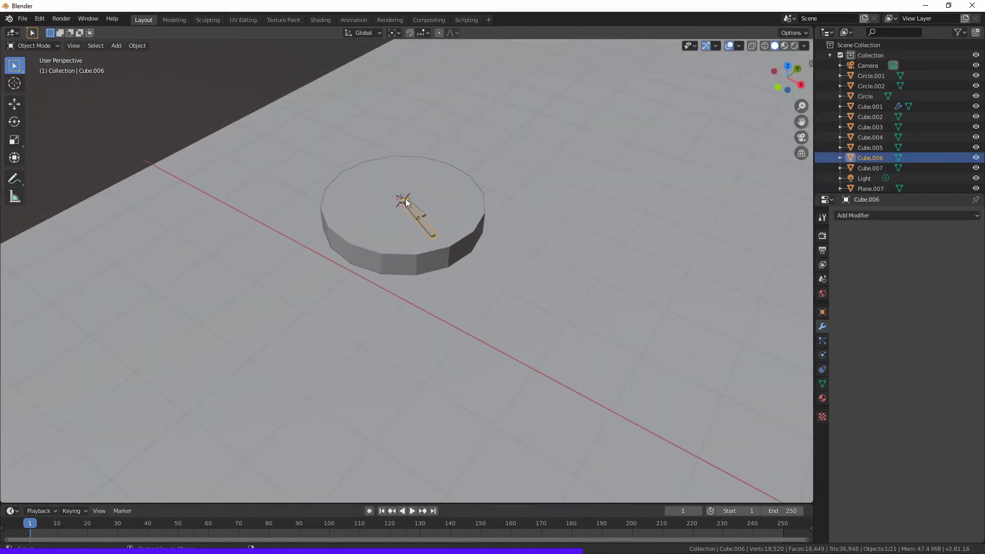
{"action": "scroll", "coordinate": [405, 203], "scroll_direction": "up", "scroll_amount": 5}
Make the clock disc the parent of both clock hands
{"action": "scroll", "coordinate": [439, 260], "scroll_direction": "down", "scroll_amount": 3}
{"action": "key", "text": "Left"}
{"action": "left_click", "coordinate": [467, 263], "text": "shift"}
{"action": "right_click", "coordinate": [466, 264]}
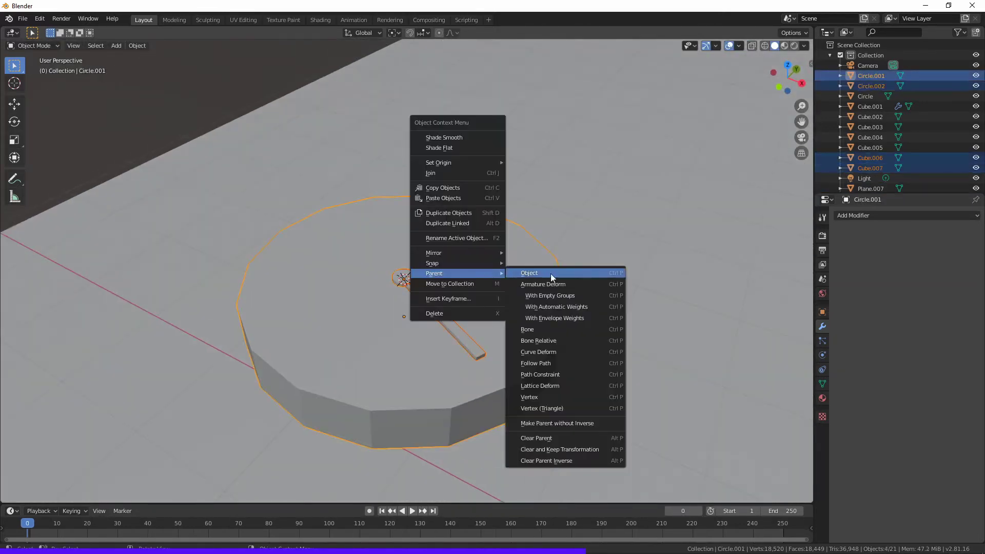
{"action": "left_click", "coordinate": [550, 272]}
Rotate the clock 90° about X and 90° about Z so it stands upright facing the room
{"action": "key", "text": "r"}
{"action": "key", "text": "x"}
{"action": "key", "text": "9"}
{"action": "key", "text": "0"}
{"action": "key", "text": "Return"}
{"action": "key", "text": "r"}
{"action": "key", "text": "z"}
{"action": "key", "text": "9"}
{"action": "key", "text": "0"}
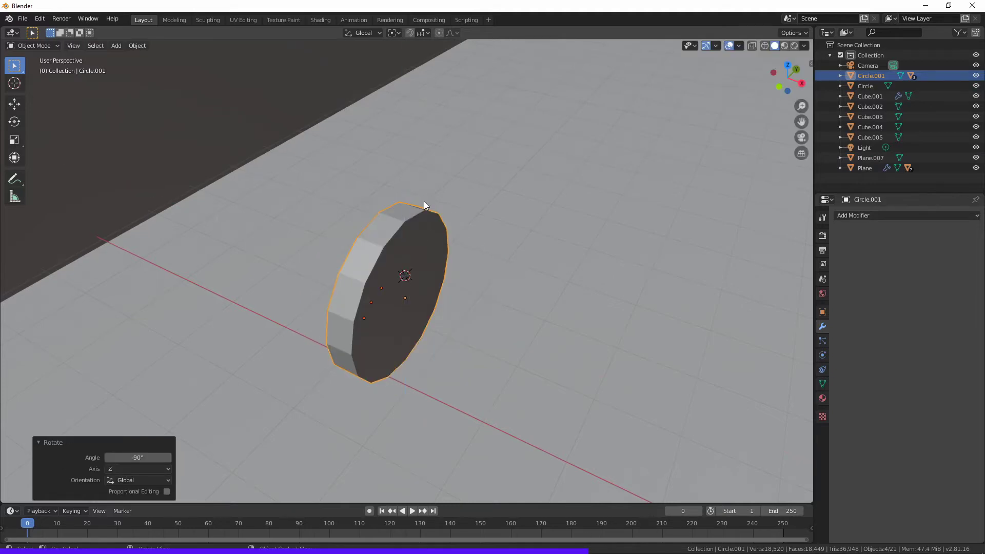
{"action": "key", "text": "Return"}
Select the clock disc and orbit around the room to see the back wall
{"action": "scroll", "coordinate": [503, 263], "scroll_direction": "down", "scroll_amount": 6}
{"action": "left_click", "coordinate": [469, 285]}
{"action": "scroll", "coordinate": [470, 286], "scroll_direction": "up", "scroll_amount": 5}
{"action": "left_click", "coordinate": [418, 298]}
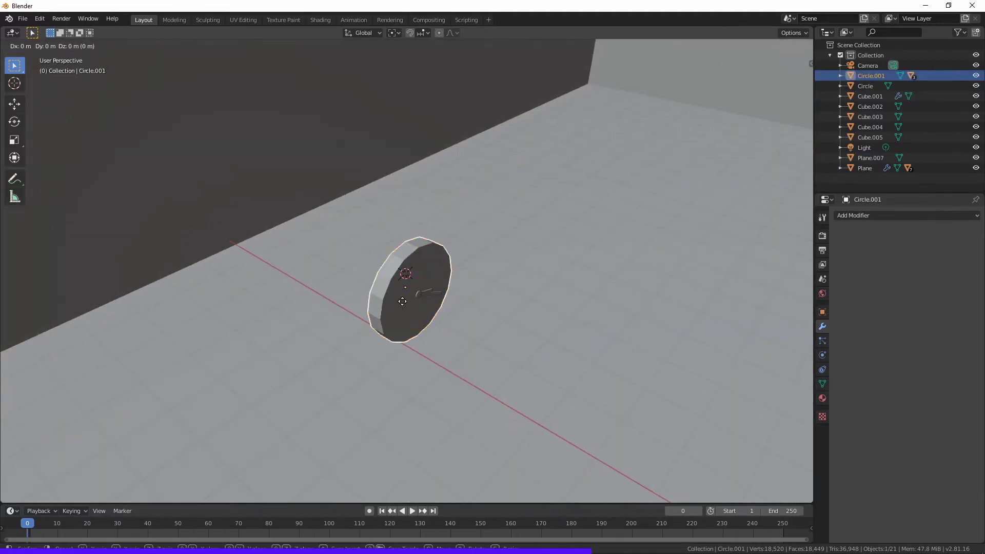
{"action": "key", "text": "g"}
{"action": "key", "text": "z"}
{"action": "left_click", "coordinate": [419, 257]}
{"action": "scroll", "coordinate": [418, 256], "scroll_direction": "down", "scroll_amount": 5}
{"action": "middle_click_drag", "start_coordinate": [418, 257], "coordinate": [798, 104]}
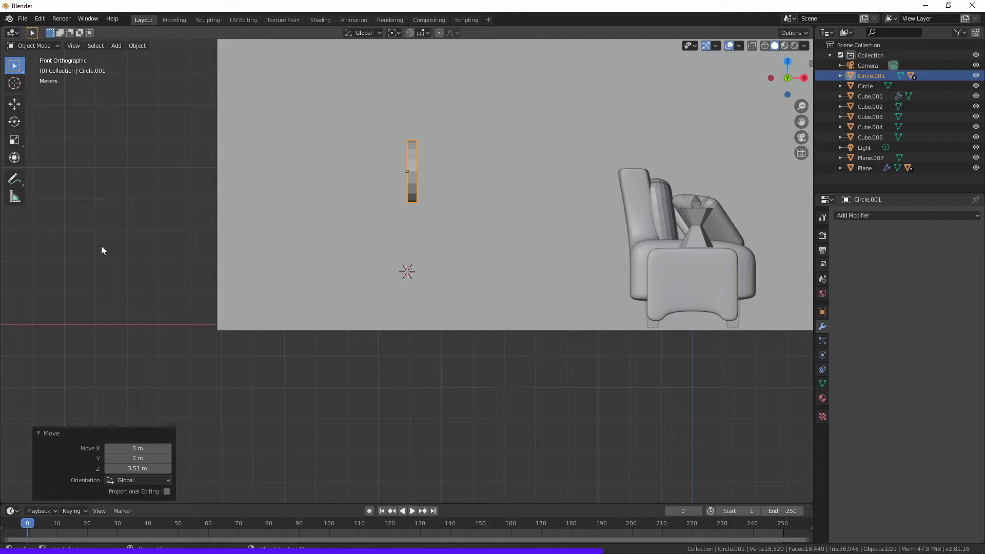
Raise the clock vertically onto the back wall above the sofa
{"action": "scroll", "coordinate": [487, 230], "scroll_direction": "down", "scroll_amount": 2}
{"action": "scroll", "coordinate": [488, 229], "scroll_direction": "down", "scroll_amount": 2}
{"action": "key", "text": "g"}
{"action": "key", "text": "z"}
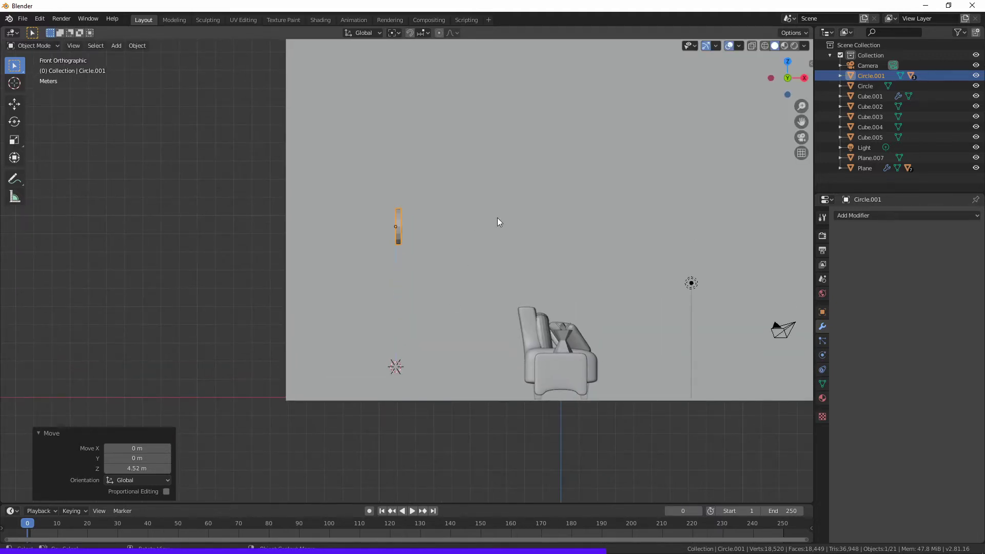
{"action": "left_click", "coordinate": [452, 218]}
{"action": "middle_click_drag", "start_coordinate": [446, 221], "coordinate": [430, 239]}
{"action": "left_click", "coordinate": [469, 225]}
Scale the clock to fit the wall and check it from a corner view
{"action": "scroll", "coordinate": [538, 192], "scroll_direction": "up", "scroll_amount": 3}
{"action": "scroll", "coordinate": [548, 180], "scroll_direction": "down", "scroll_amount": 5}
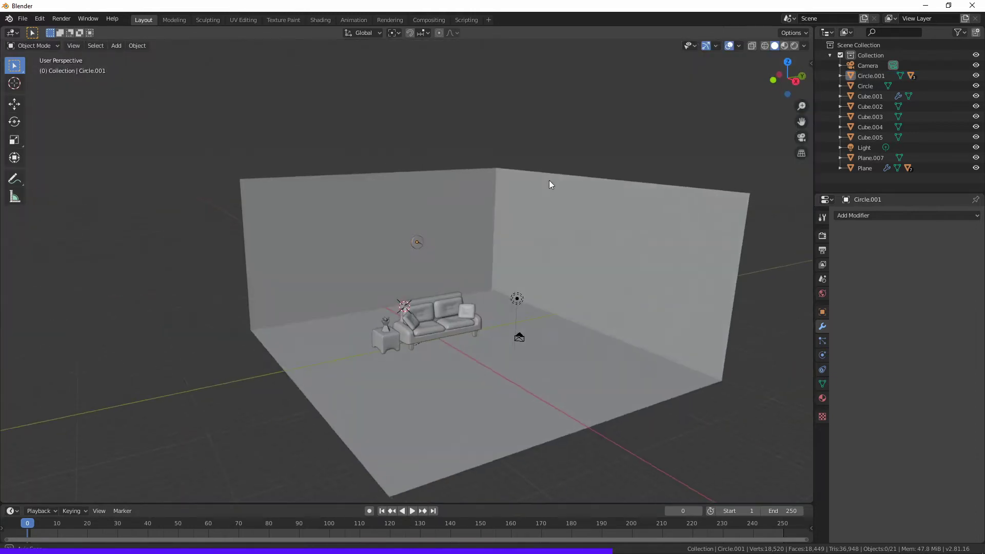
{"action": "scroll", "coordinate": [460, 207], "scroll_direction": "up", "scroll_amount": 4}
{"action": "key", "text": "s"}
{"action": "left_click", "coordinate": [484, 195]}
{"action": "scroll", "coordinate": [409, 130], "scroll_direction": "down", "scroll_amount": 5}
{"action": "middle_click_drag", "start_coordinate": [409, 130], "coordinate": [416, 188]}
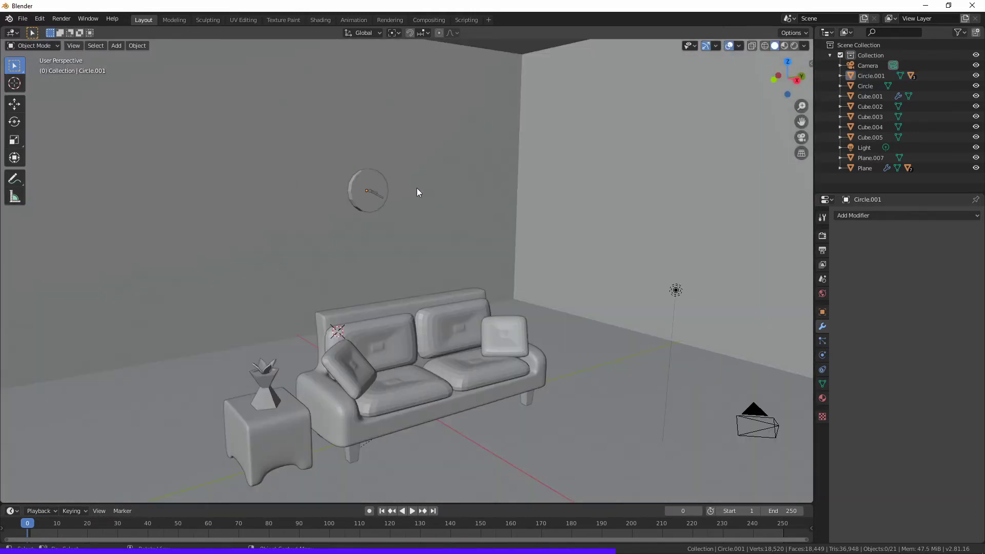
{"action": "scroll", "coordinate": [456, 215], "scroll_direction": "down", "scroll_amount": 2}
{"action": "scroll", "coordinate": [457, 241], "scroll_direction": "down", "scroll_amount": 2}
{"action": "scroll", "coordinate": [418, 143], "scroll_direction": "up", "scroll_amount": 5}
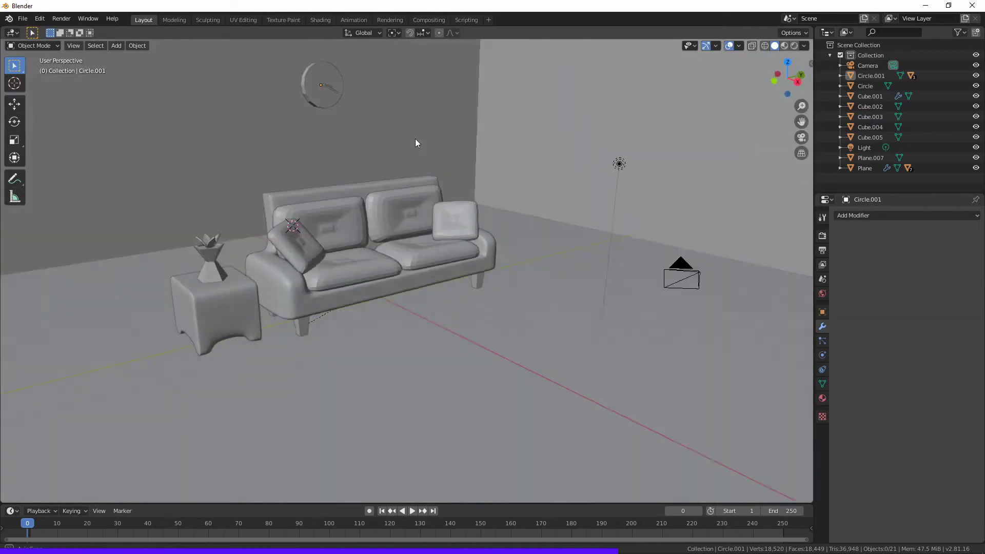
{"action": "scroll", "coordinate": [418, 164], "scroll_direction": "down", "scroll_amount": 4}
Add a face-filled circle at a cursor spot above the room
{"action": "middle_click_drag", "start_coordinate": [417, 164], "coordinate": [436, 348]}
{"action": "right_click", "coordinate": [395, 333], "text": "shift"}
{"action": "key", "text": "shift+a"}
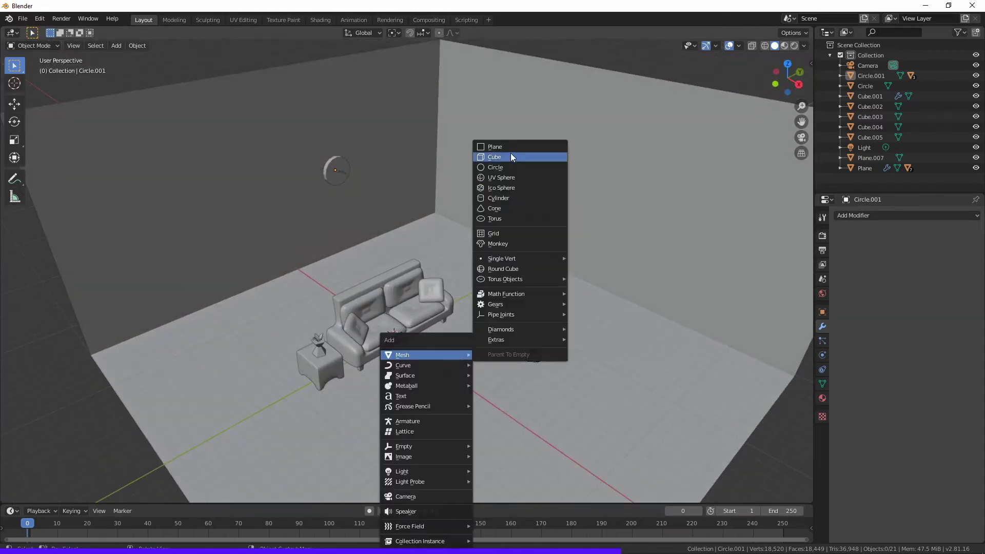
{"action": "left_click", "coordinate": [510, 166]}
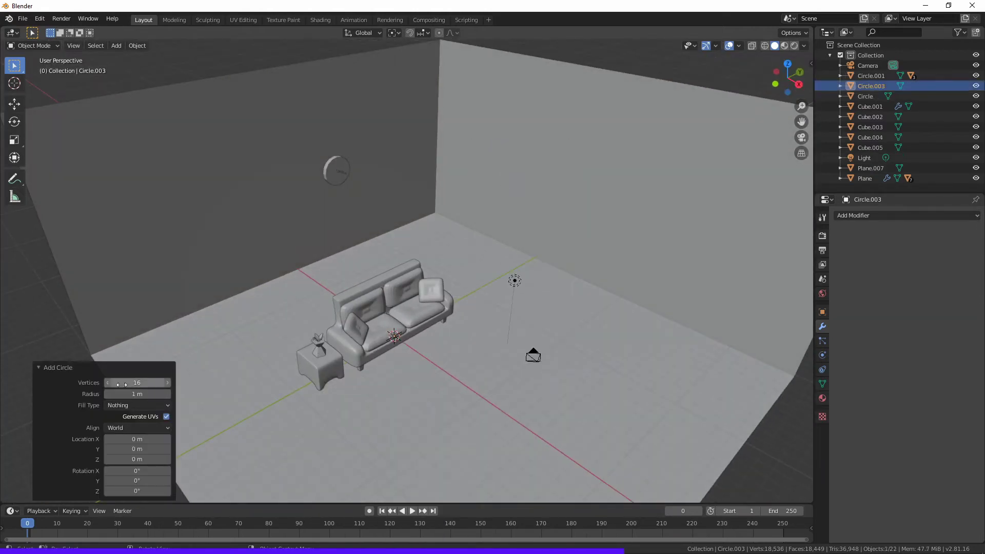
{"action": "left_click", "coordinate": [137, 406]}
{"action": "left_click", "coordinate": [123, 416]}
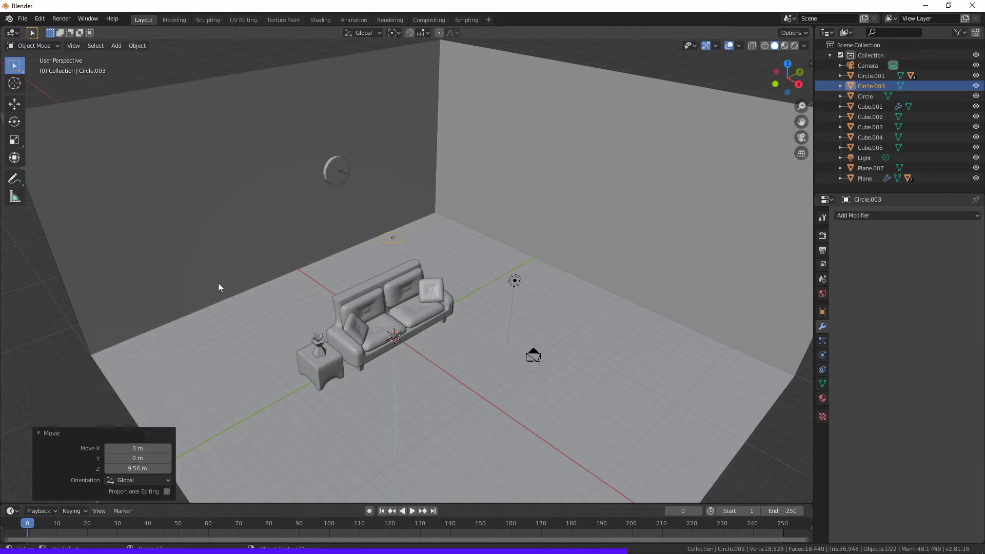
Extrude the circle upward and shrink its top into a narrow lamp stem
{"action": "middle_click_drag", "start_coordinate": [218, 285], "coordinate": [454, 269]}
{"action": "scroll", "coordinate": [454, 270], "scroll_direction": "up", "scroll_amount": 2}
{"action": "scroll", "coordinate": [458, 254], "scroll_direction": "up", "scroll_amount": 2}
{"action": "key", "text": "Tab"}
{"action": "key", "text": "e"}
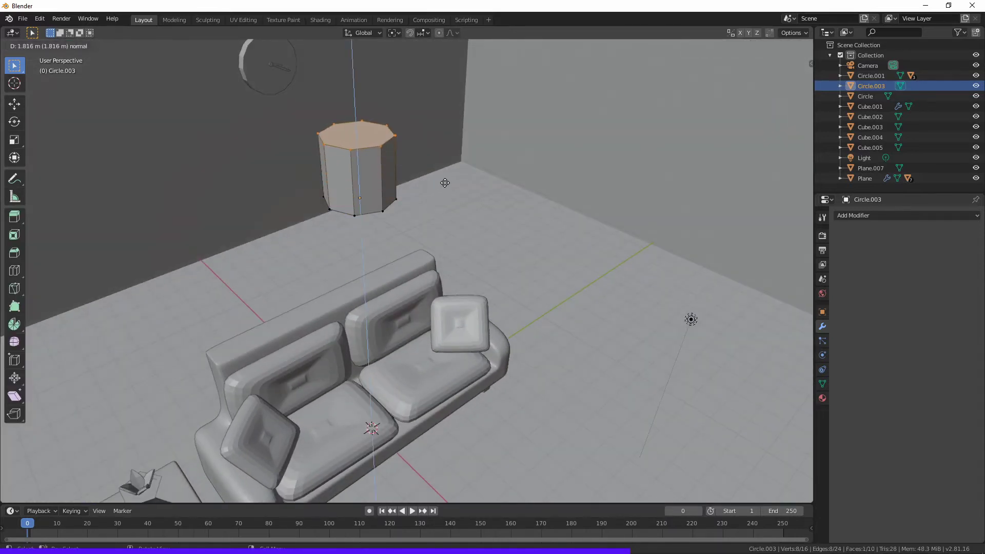
{"action": "left_click", "coordinate": [444, 182]}
{"action": "key", "text": "s"}
{"action": "scroll", "coordinate": [415, 216], "scroll_direction": "down", "scroll_amount": 4}
{"action": "scroll", "coordinate": [414, 226], "scroll_direction": "up", "scroll_amount": 2}
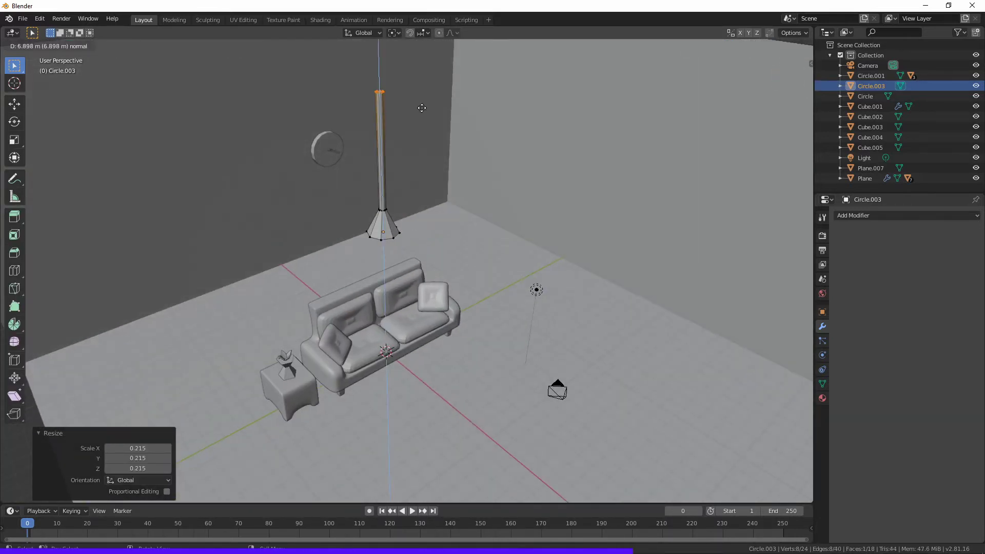
{"action": "left_click", "coordinate": [422, 108]}
{"action": "key", "text": "s"}
{"action": "left_click", "coordinate": [423, 226]}
{"action": "key", "text": "Tab"}
{"action": "left_click", "coordinate": [471, 236]}
Enlarge the lamp's bottom face and inset it
{"action": "mouse_move", "coordinate": [423, 225]}
{"action": "middle_mouse_down"}
{"action": "mouse_move", "coordinate": [471, 236]}
{"action": "mouse_move", "coordinate": [395, 250]}
{"action": "middle_mouse_up"}
{"action": "scroll", "coordinate": [472, 240], "scroll_direction": "up", "scroll_amount": 4}
{"action": "left_click", "coordinate": [374, 237]}
{"action": "key", "text": "Tab"}
{"action": "left_click", "coordinate": [474, 220]}
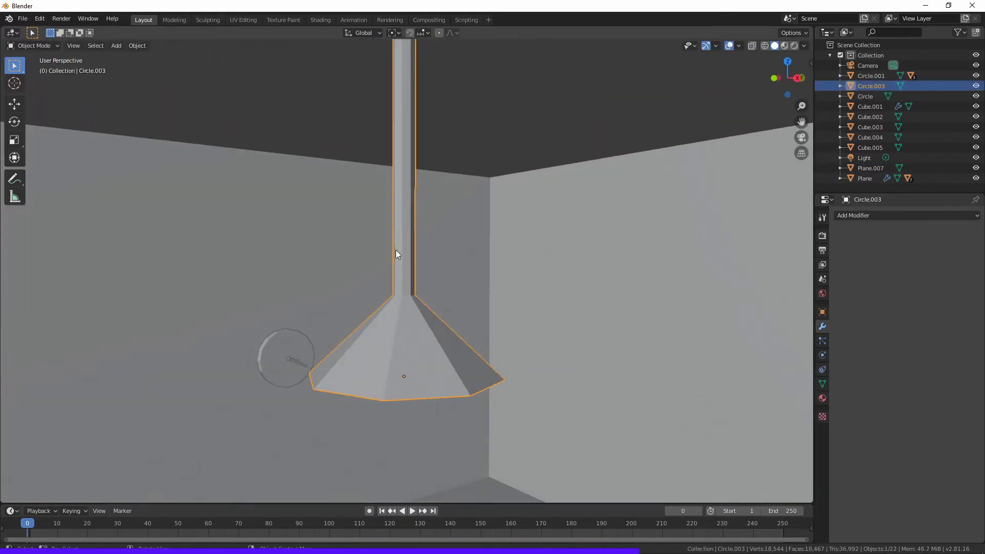
{"action": "scroll", "coordinate": [434, 181], "scroll_direction": "up", "scroll_amount": 3}
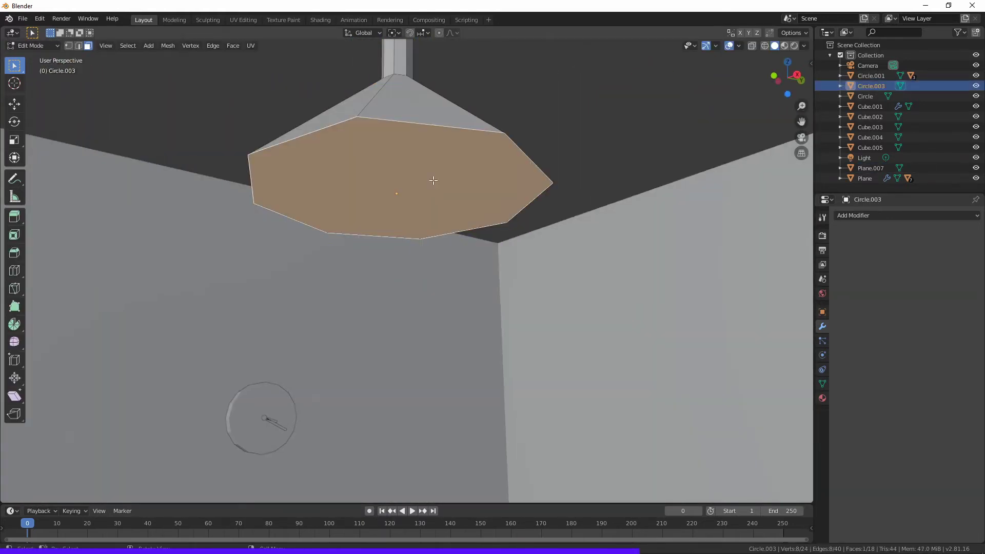
{"action": "left_click", "coordinate": [583, 202]}
Extrude the inset bottom face in X-ray to hollow out the conical shade
{"action": "middle_click_drag", "start_coordinate": [580, 158], "coordinate": [648, 139]}
{"action": "key", "text": "e"}
{"action": "key", "text": "ctrl+z"}
{"action": "key", "text": "alt+z"}
{"action": "key", "text": "e"}
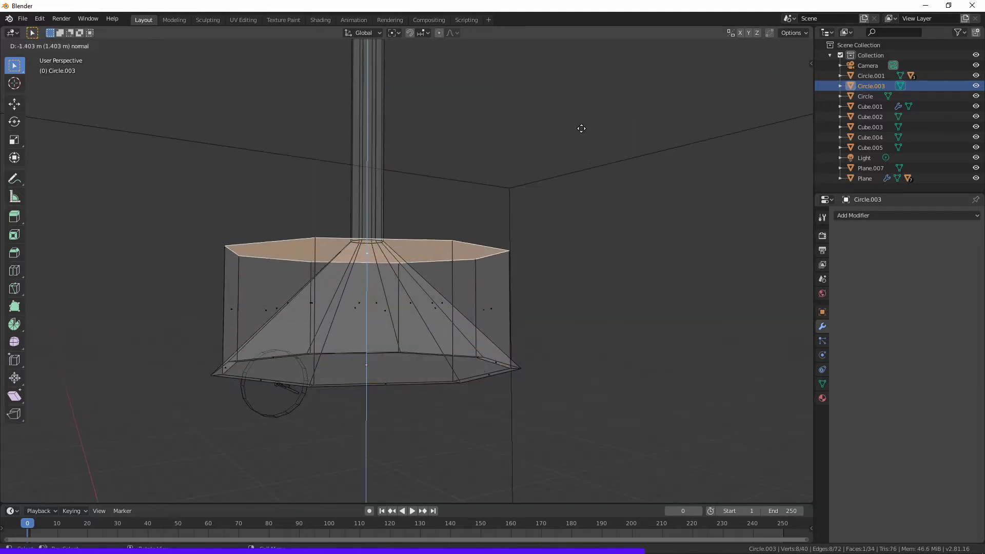
{"action": "left_click", "coordinate": [581, 128]}
{"action": "middle_click_drag", "start_coordinate": [528, 154], "coordinate": [657, 198]}
{"action": "key", "text": "ctrl+z"}
{"action": "key", "text": "Tab"}
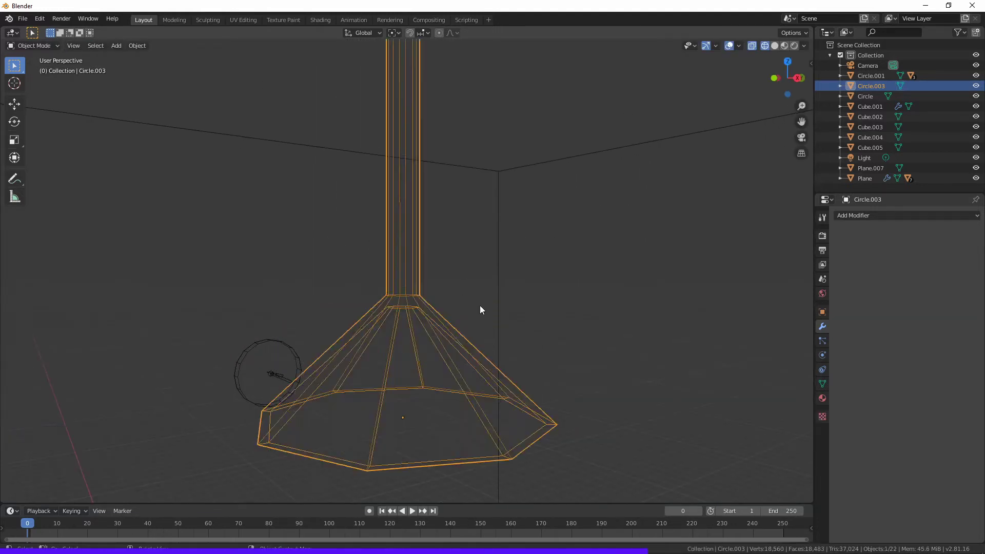
{"action": "key", "text": "alt+z"}
Orbit out to frame the whole room with the sofa and new lamp
{"action": "middle_click_drag", "start_coordinate": [480, 310], "coordinate": [593, 212]}
{"action": "scroll", "coordinate": [489, 306], "scroll_direction": "down", "scroll_amount": 5}
{"action": "middle_click_drag", "start_coordinate": [488, 307], "coordinate": [475, 351]}
{"action": "scroll", "coordinate": [464, 227], "scroll_direction": "up", "scroll_amount": 4}
{"action": "key", "text": "alt+a"}
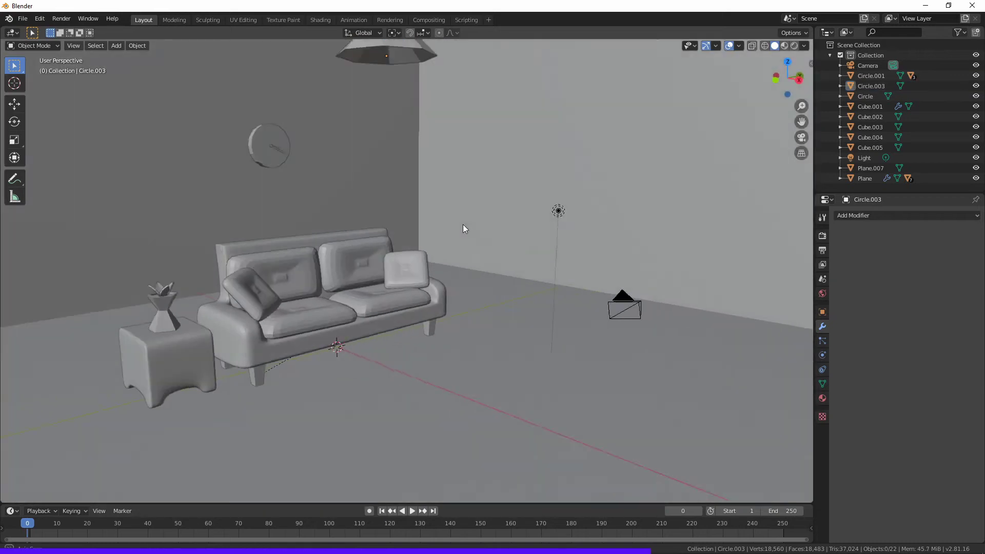
{"action": "scroll", "coordinate": [467, 223], "scroll_direction": "down", "scroll_amount": 3}
{"action": "key", "text": "alt+z"}
{"action": "key", "text": "alt+z"}
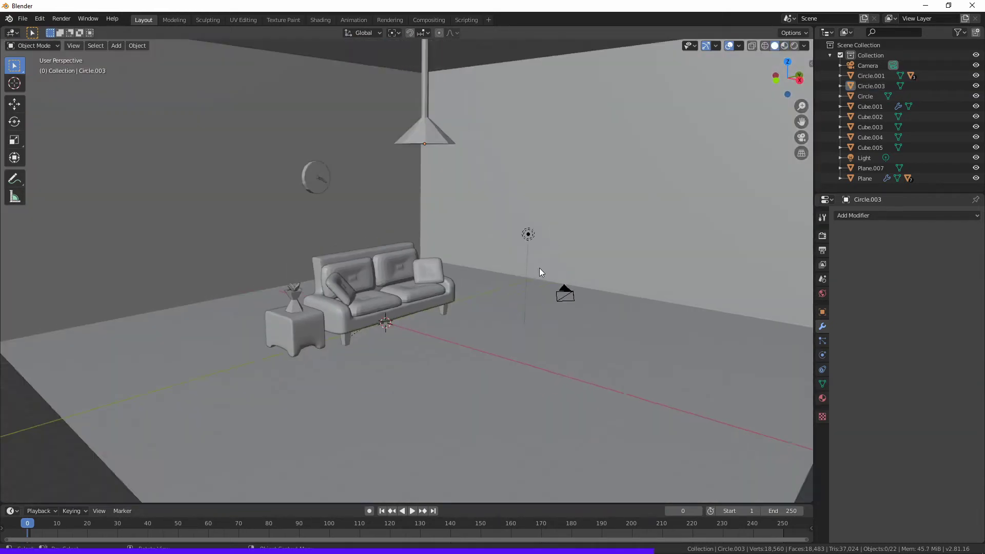
Inspect the smoothing on the sofa's seat and back cushions
{"action": "scroll", "coordinate": [452, 330], "scroll_direction": "up", "scroll_amount": 4}
{"action": "left_click", "coordinate": [410, 333]}
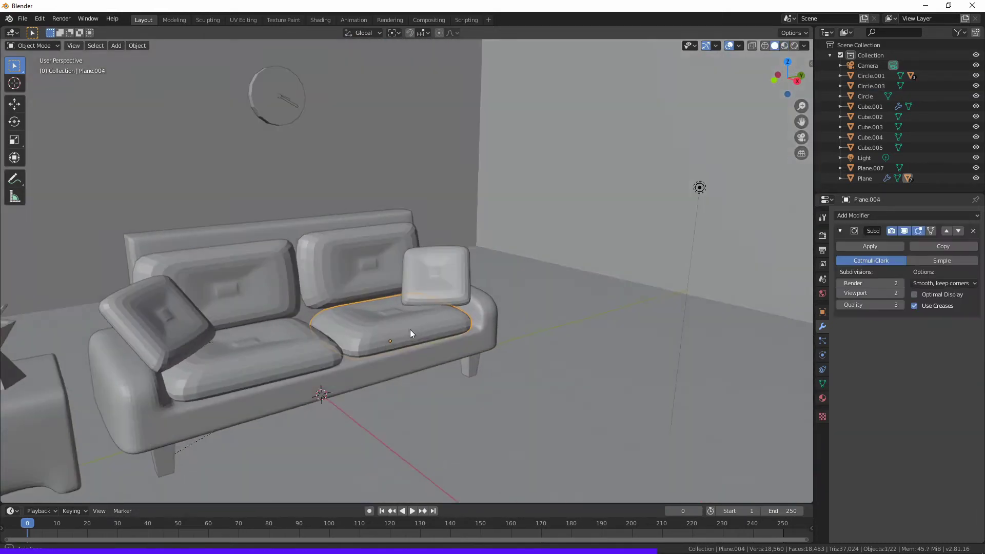
{"action": "mouse_move", "coordinate": [692, 329]}
{"action": "middle_mouse_down"}
{"action": "mouse_move", "coordinate": [610, 345]}
{"action": "mouse_move", "coordinate": [559, 316]}
{"action": "middle_mouse_up"}
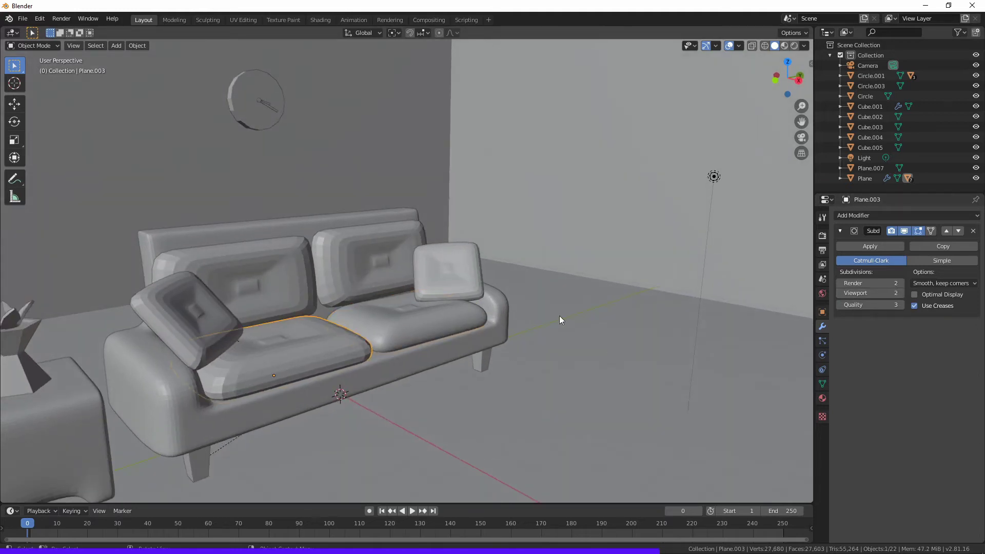
{"action": "left_click", "coordinate": [372, 272]}
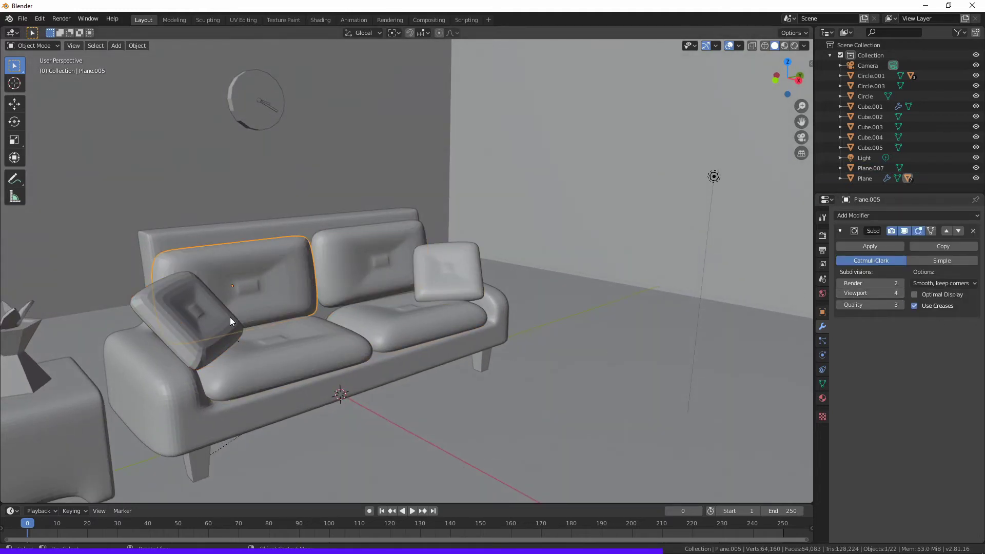
{"action": "scroll", "coordinate": [474, 345], "scroll_direction": "down", "scroll_amount": 3}
{"action": "scroll", "coordinate": [405, 347], "scroll_direction": "down", "scroll_amount": 3}
{"action": "scroll", "coordinate": [339, 342], "scroll_direction": "up", "scroll_amount": 5}
Select the room's wall-and-floor plane and shift its base colour to deep blue
{"action": "left_click", "coordinate": [340, 343]}
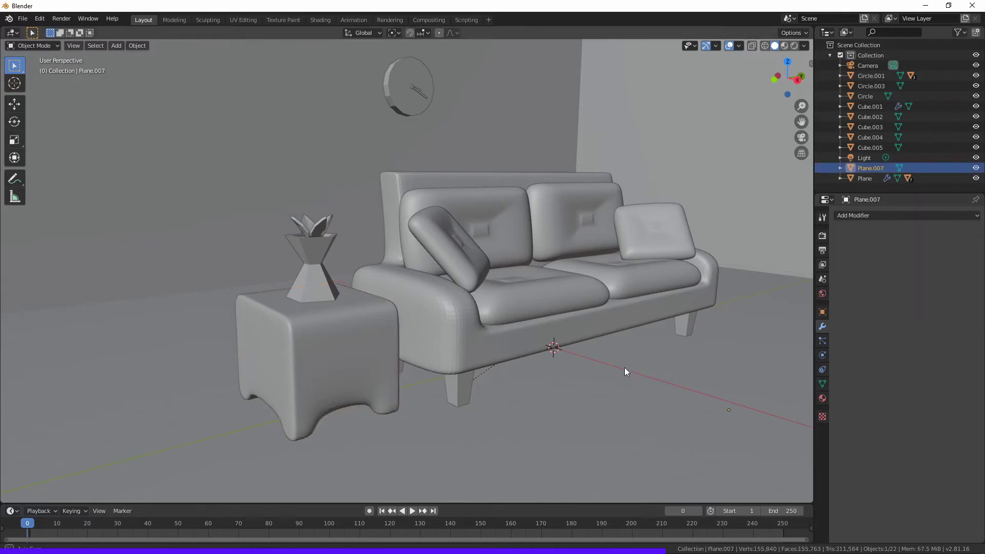
{"action": "scroll", "coordinate": [528, 324], "scroll_direction": "down", "scroll_amount": 5}
{"action": "scroll", "coordinate": [470, 313], "scroll_direction": "up", "scroll_amount": 4}
{"action": "scroll", "coordinate": [467, 311], "scroll_direction": "down", "scroll_amount": 3}
{"action": "scroll", "coordinate": [467, 310], "scroll_direction": "up", "scroll_amount": 2}
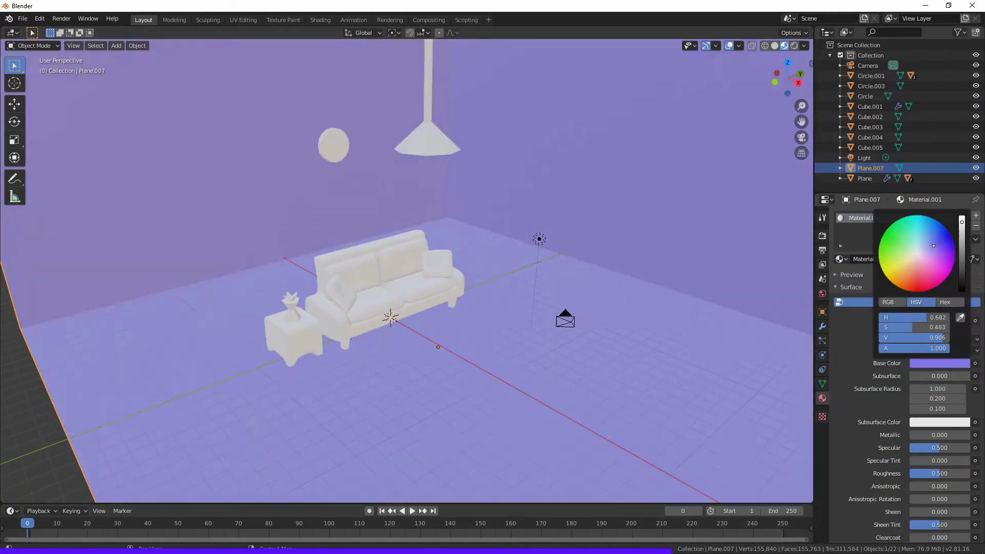
{"action": "left_click_drag", "start_coordinate": [933, 246], "coordinate": [947, 232]}
{"action": "scroll", "coordinate": [637, 336], "scroll_direction": "up", "scroll_amount": 3}
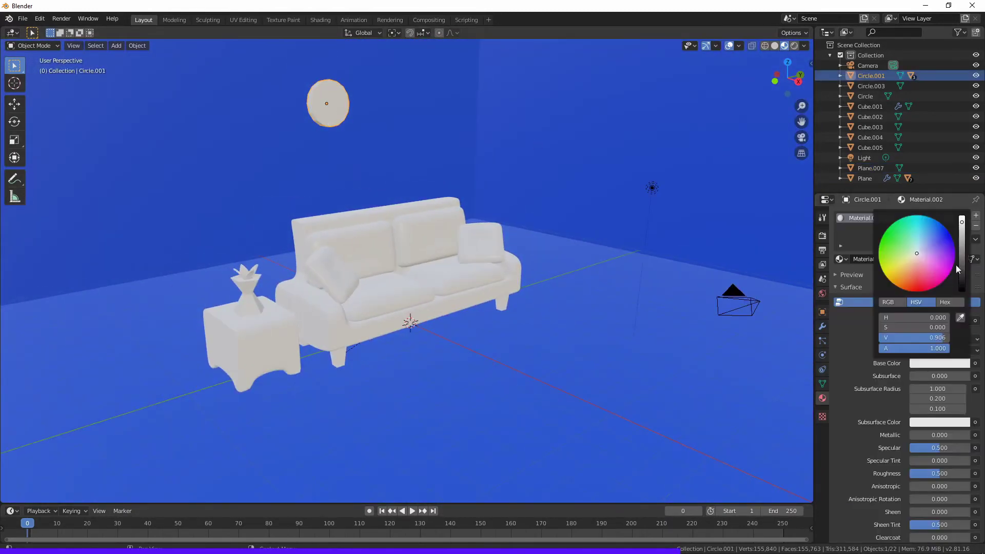
Give the blue room material a roughness of 0.7
{"action": "left_click", "coordinate": [546, 250]}
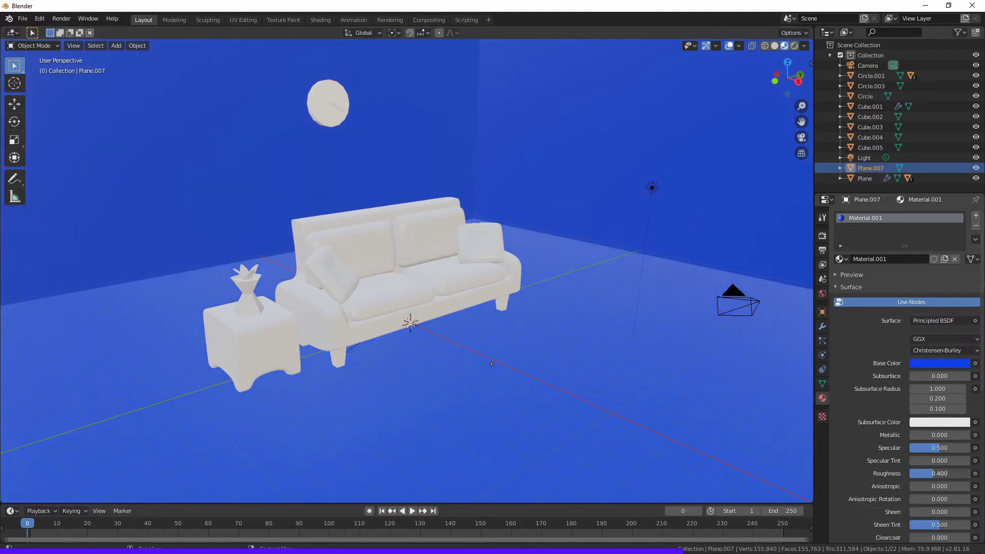
{"action": "type", "text": "0.7"}
{"action": "key", "text": "Return"}
{"action": "scroll", "coordinate": [445, 314], "scroll_direction": "up", "scroll_amount": 2}
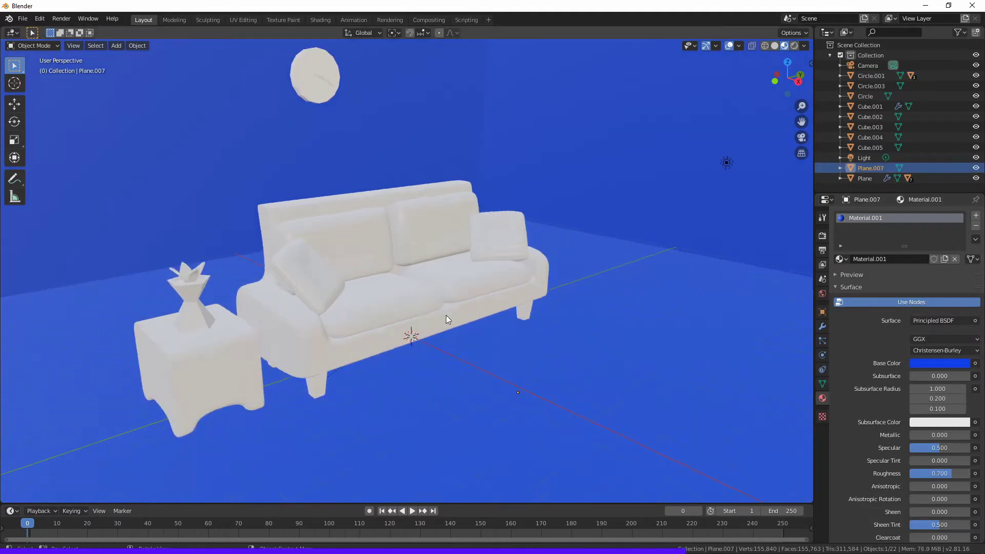
{"action": "left_click", "coordinate": [445, 315]}
{"action": "scroll", "coordinate": [446, 315], "scroll_direction": "up", "scroll_amount": 2}
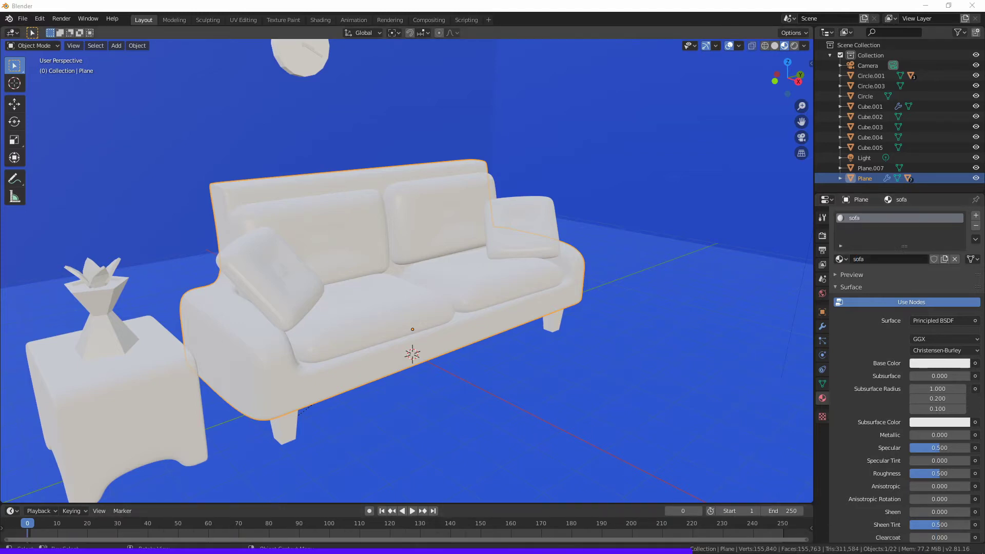
Set the sofa material's Base Color to pink
{"action": "left_click", "coordinate": [938, 363]}
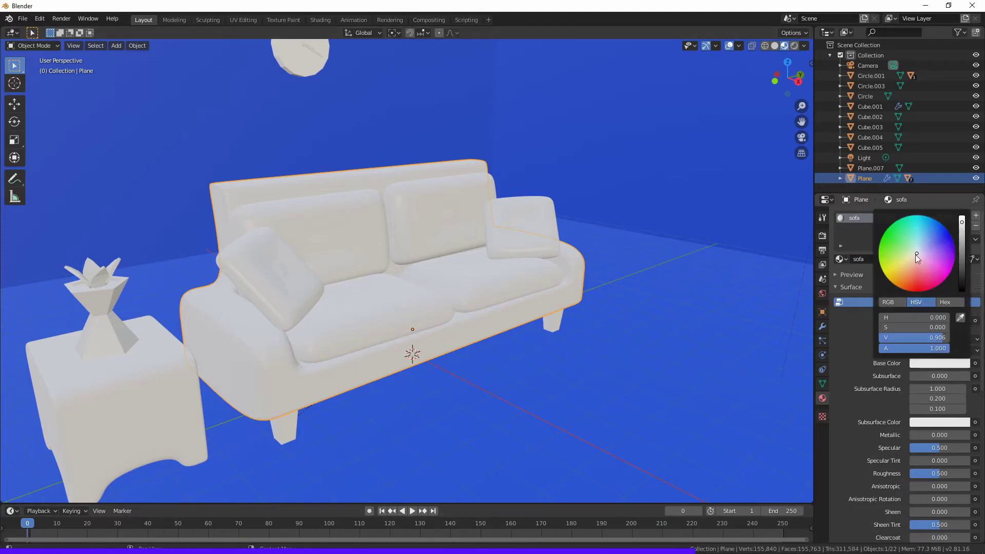
{"action": "left_click", "coordinate": [926, 270]}
{"action": "middle_click_drag", "start_coordinate": [790, 277], "coordinate": [746, 281]}
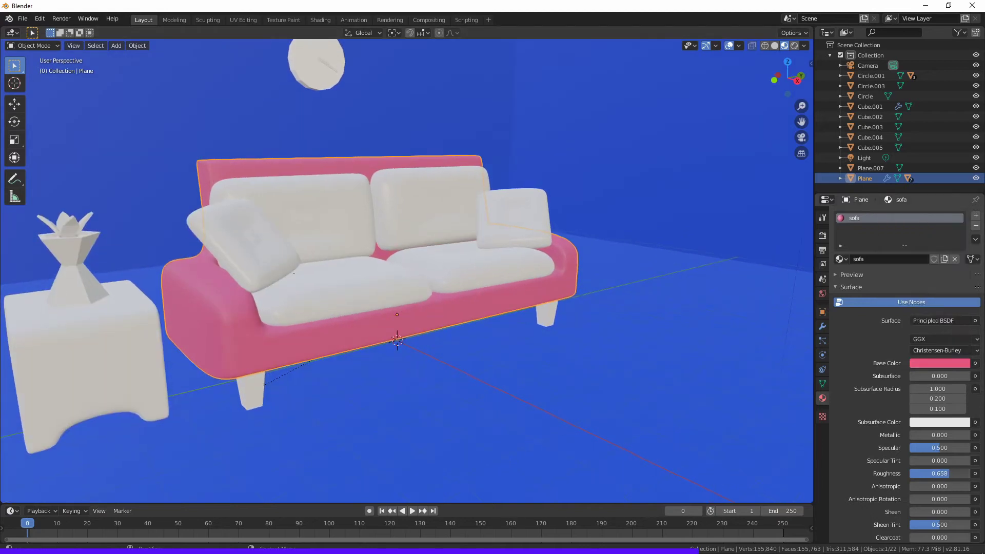
{"action": "middle_click_drag", "start_coordinate": [744, 425], "coordinate": [638, 369]}
{"action": "scroll", "coordinate": [495, 325], "scroll_direction": "up", "scroll_amount": 3}
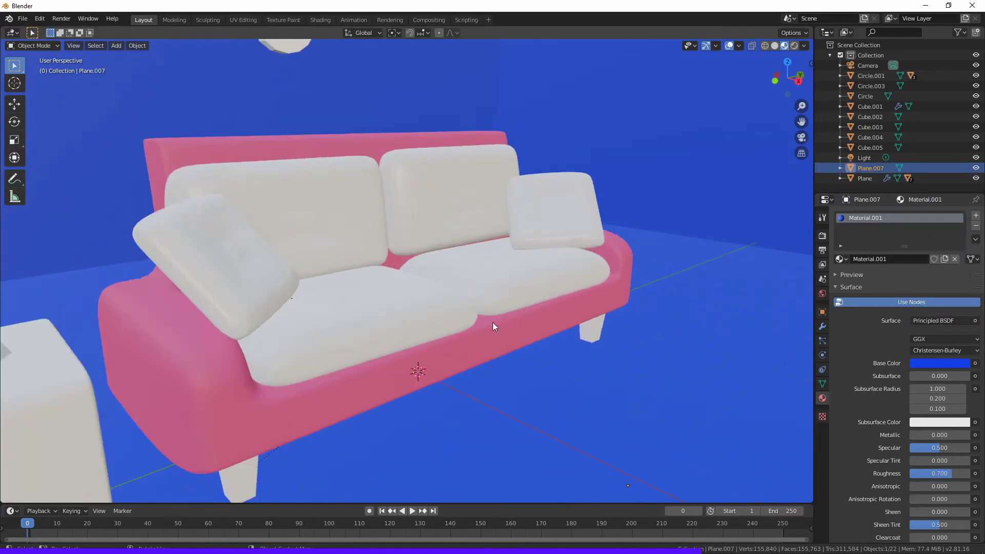
Give the tilted left pillow its own orange-yellow Yellow Cushion material
{"action": "left_click", "coordinate": [468, 324]}
{"action": "scroll", "coordinate": [468, 324], "scroll_direction": "up", "scroll_amount": 2}
{"action": "left_click", "coordinate": [919, 259]}
{"action": "left_click", "coordinate": [939, 363]}
{"action": "left_click", "coordinate": [949, 241]}
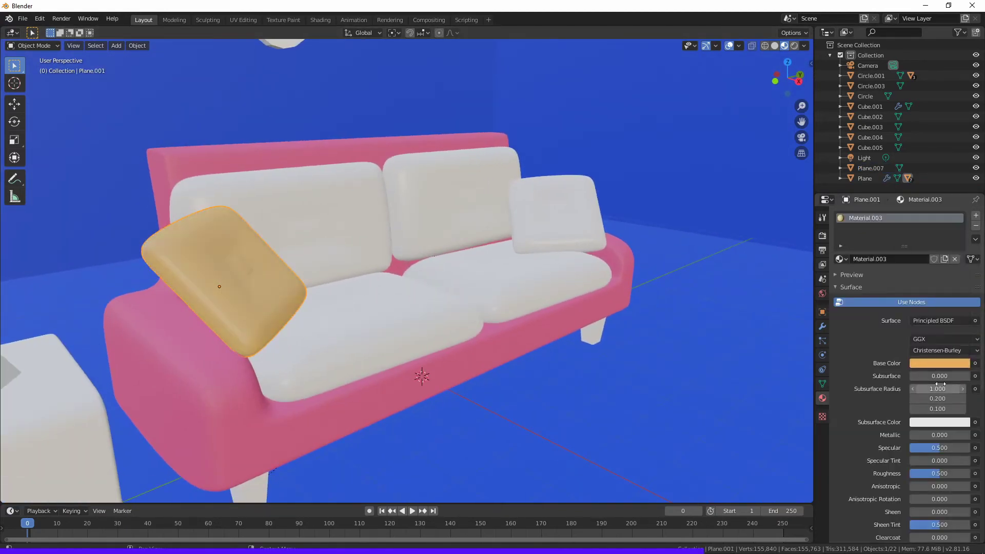
{"action": "middle_click_drag", "start_coordinate": [718, 410], "coordinate": [656, 402]}
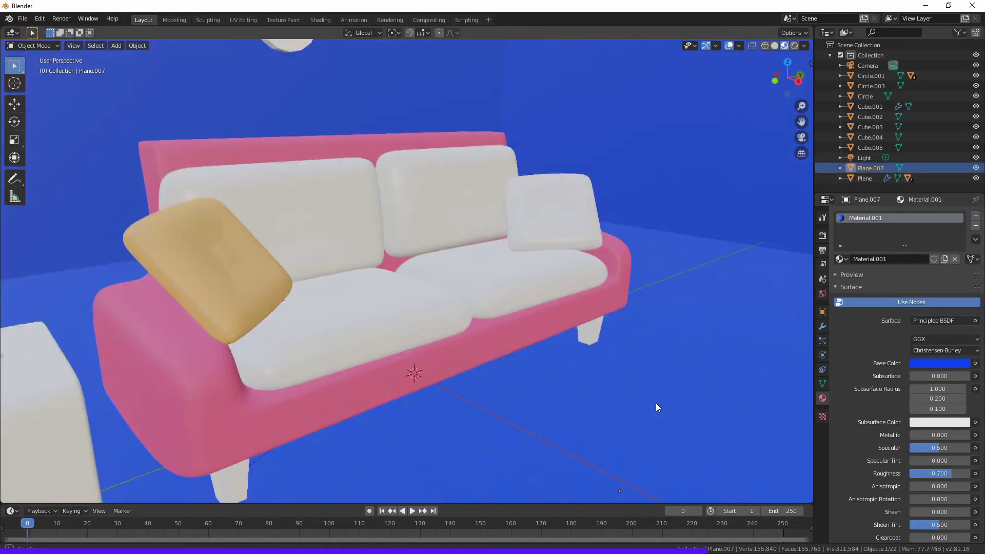
Apply the pink sofa material to the sofa's back cushions
{"action": "left_click", "coordinate": [452, 205]}
{"action": "left_click", "coordinate": [841, 259]}
{"action": "left_click", "coordinate": [866, 315]}
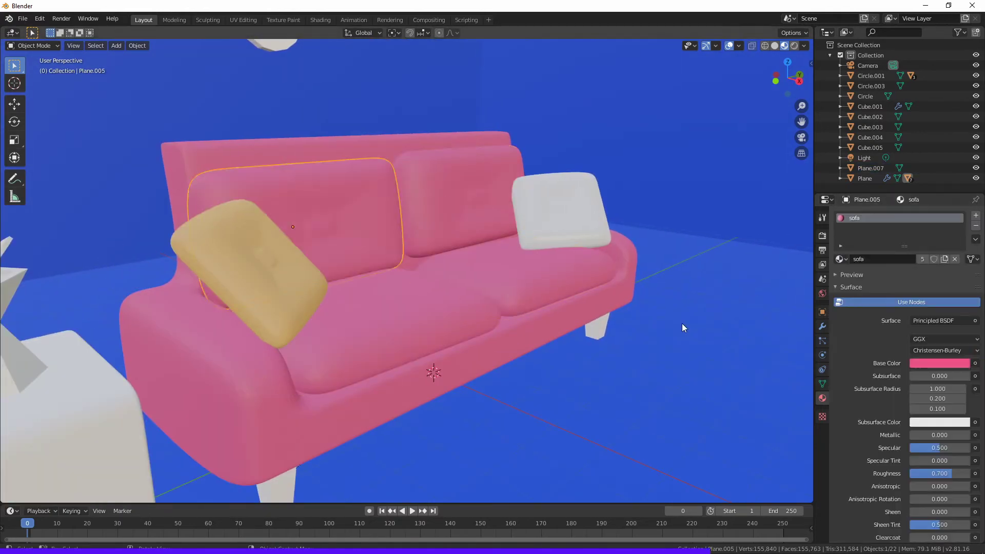
{"action": "left_click", "coordinate": [682, 323]}
{"action": "scroll", "coordinate": [617, 315], "scroll_direction": "down", "scroll_amount": 5}
{"action": "scroll", "coordinate": [256, 258], "scroll_direction": "up", "scroll_amount": 5}
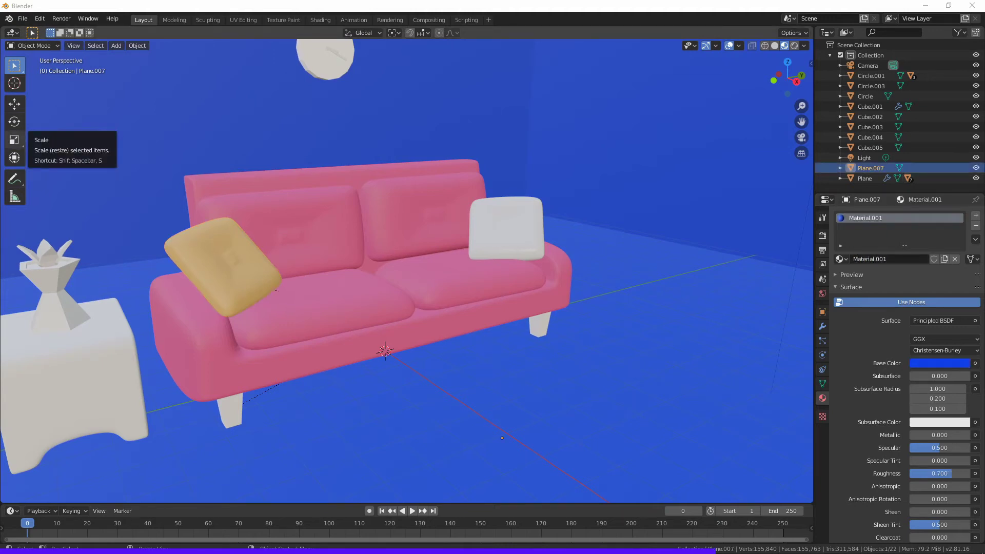
{"action": "left_click", "coordinate": [839, 259]}
Apply the Yellow Cushion material to the side table
{"action": "middle_click_drag", "start_coordinate": [677, 230], "coordinate": [699, 165]}
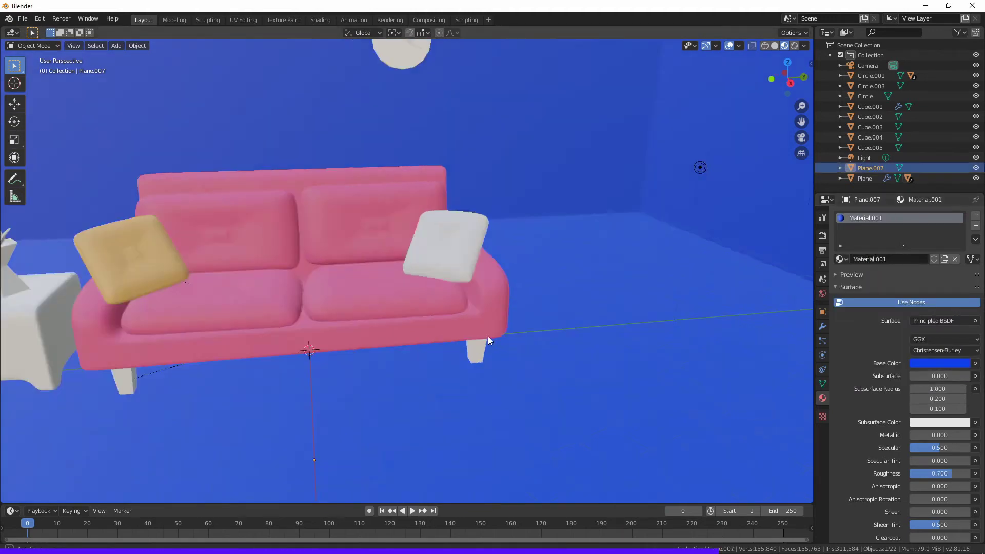
{"action": "scroll", "coordinate": [534, 325], "scroll_direction": "up", "scroll_amount": 3}
{"action": "left_click", "coordinate": [535, 325]}
{"action": "scroll", "coordinate": [534, 325], "scroll_direction": "down", "scroll_amount": 3}
{"action": "scroll", "coordinate": [525, 333], "scroll_direction": "up", "scroll_amount": 3}
{"action": "middle_click_drag", "start_coordinate": [436, 338], "coordinate": [513, 271], "text": "shift"}
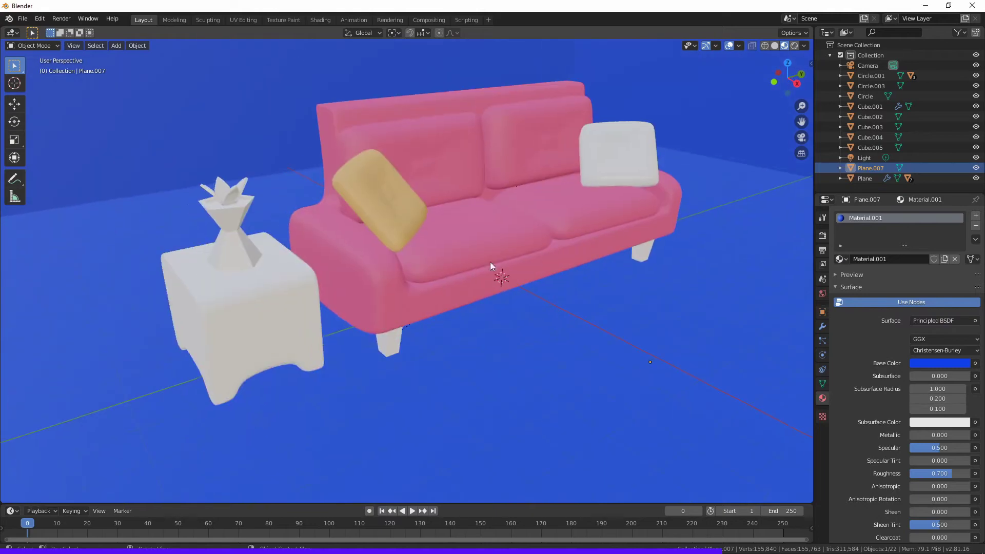
{"action": "left_click", "coordinate": [241, 308]}
{"action": "left_click", "coordinate": [840, 259]}
{"action": "left_click", "coordinate": [869, 313]}
{"action": "scroll", "coordinate": [561, 310], "scroll_direction": "down", "scroll_amount": 3}
{"action": "scroll", "coordinate": [531, 210], "scroll_direction": "up", "scroll_amount": 4}
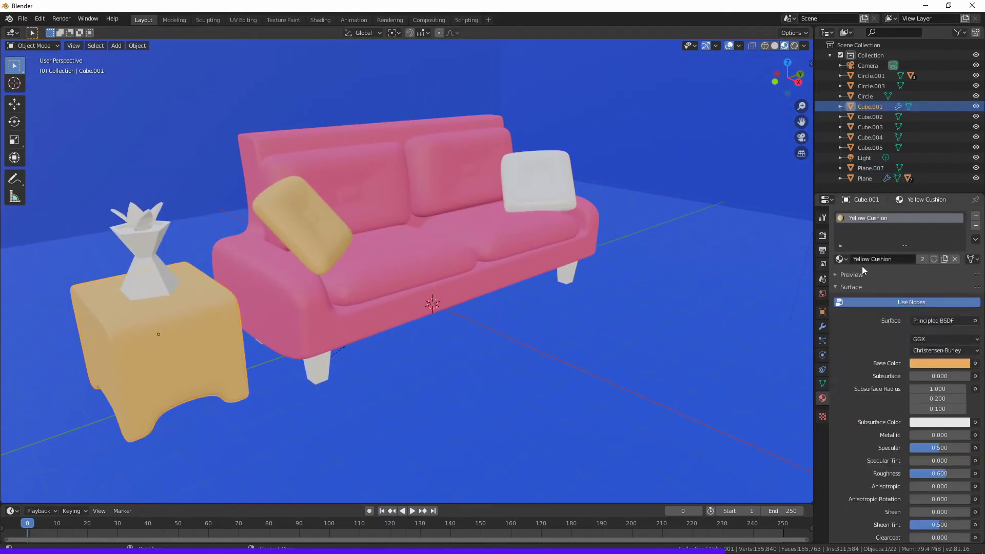
Name the right cushion's material Blue cushion and rename the room material Walls
{"action": "left_click", "coordinate": [545, 219]}
{"action": "left_click", "coordinate": [907, 259]}
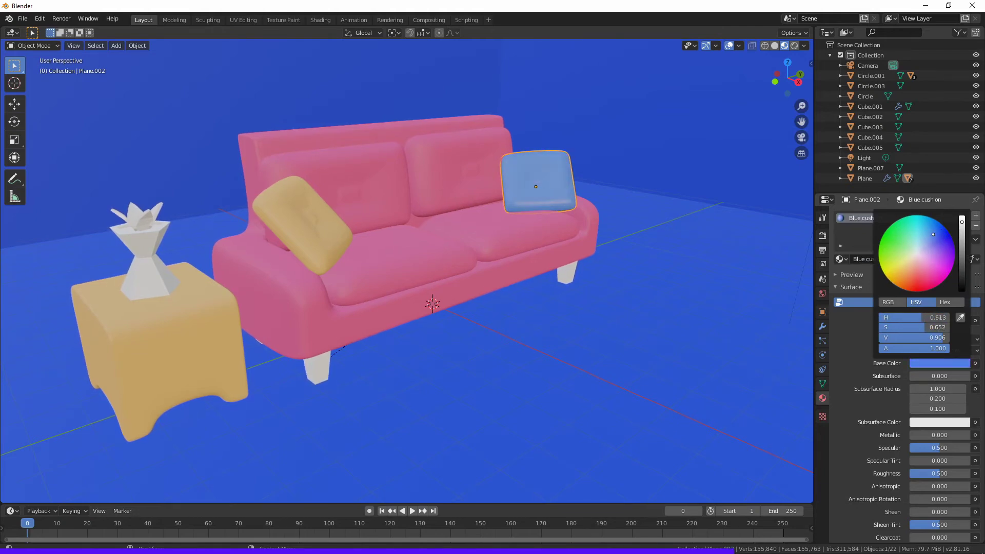
{"action": "scroll", "coordinate": [525, 256], "scroll_direction": "down", "scroll_amount": 2}
{"action": "scroll", "coordinate": [601, 271], "scroll_direction": "down", "scroll_amount": 3}
{"action": "scroll", "coordinate": [601, 272], "scroll_direction": "up", "scroll_amount": 2}
{"action": "left_click", "coordinate": [601, 272]}
{"action": "left_click", "coordinate": [897, 259]}
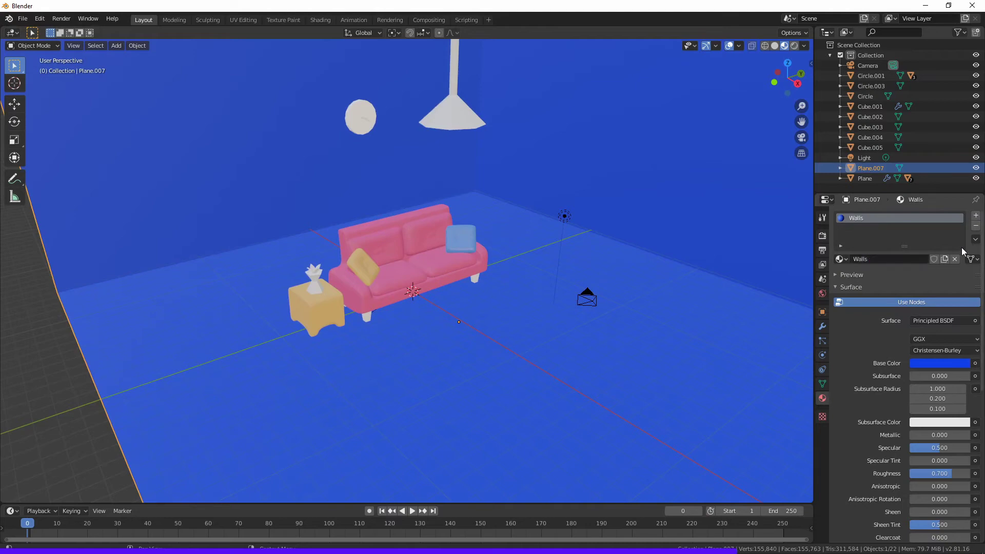
Add a Floor material slot and assign it to the room's floor face
{"action": "left_click", "coordinate": [976, 215]}
{"action": "key", "text": "Tab"}
{"action": "left_click", "coordinate": [861, 293]}
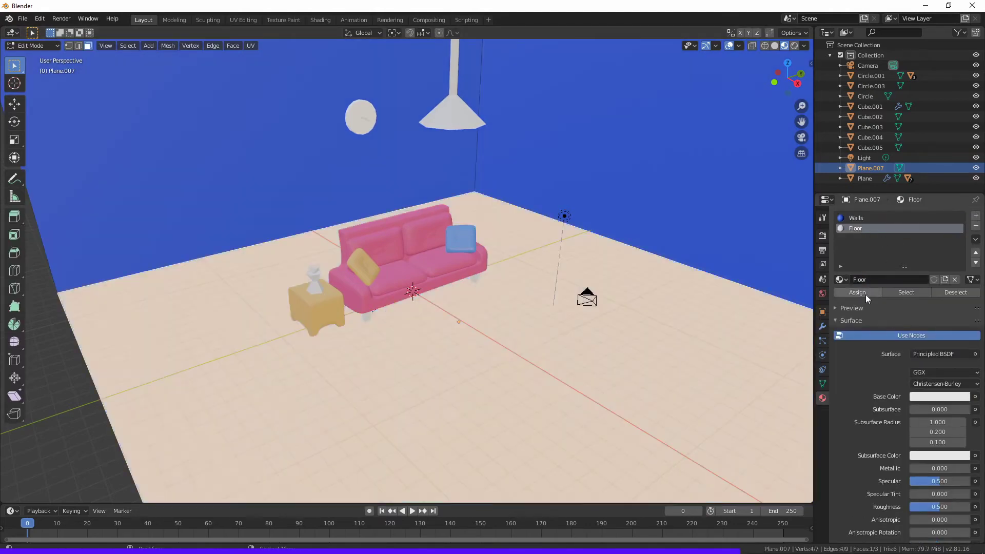
{"action": "key", "text": "Tab"}
{"action": "scroll", "coordinate": [635, 277], "scroll_direction": "up", "scroll_amount": 2}
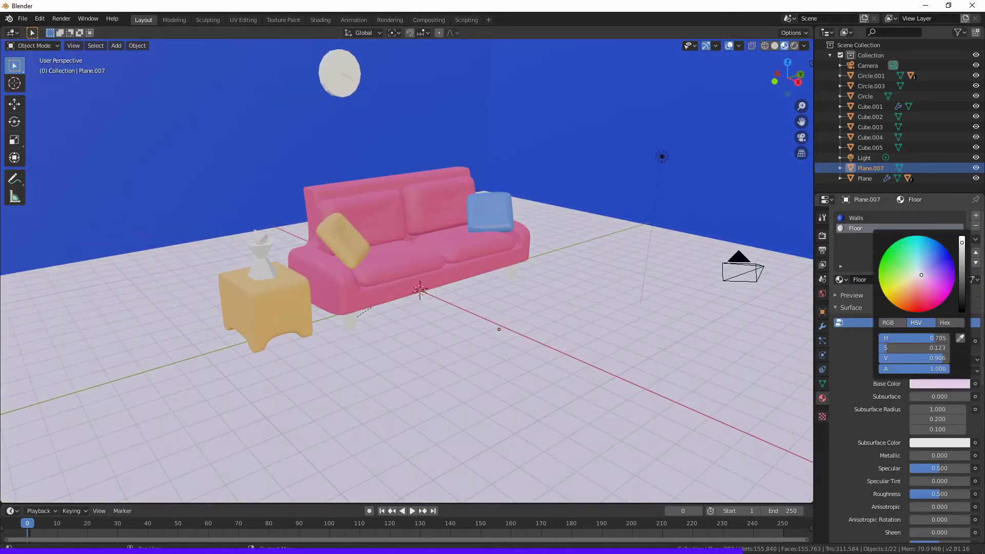
{"action": "scroll", "coordinate": [651, 223], "scroll_direction": "down", "scroll_amount": 2}
{"action": "middle_click_drag", "start_coordinate": [651, 223], "coordinate": [661, 245]}
{"action": "scroll", "coordinate": [661, 245], "scroll_direction": "down", "scroll_amount": 3}
{"action": "scroll", "coordinate": [515, 270], "scroll_direction": "up", "scroll_amount": 4}
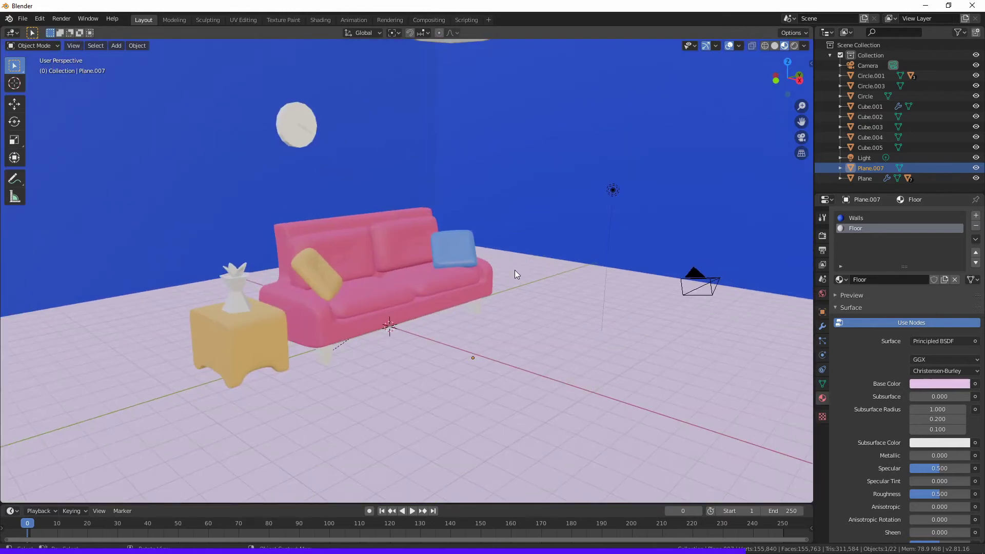
{"action": "scroll", "coordinate": [515, 269], "scroll_direction": "up", "scroll_amount": 2}
{"action": "scroll", "coordinate": [486, 227], "scroll_direction": "up", "scroll_amount": 3}
{"action": "scroll", "coordinate": [446, 248], "scroll_direction": "up", "scroll_amount": 3}
Rename the sofa legs' material Sofa Leg and give it a beige Base Color
{"action": "left_click", "coordinate": [266, 259]}
{"action": "double_click", "coordinate": [900, 259]}
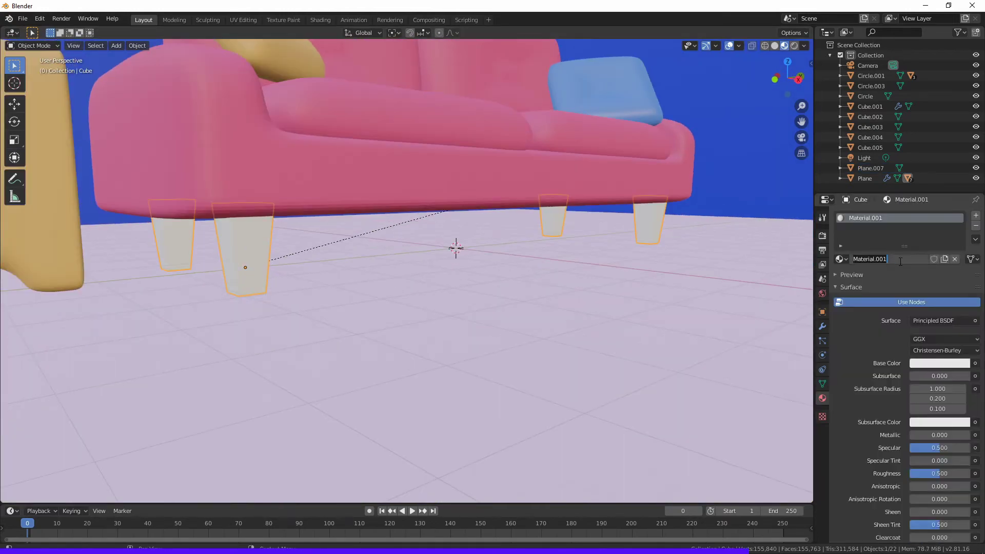
{"action": "type", "text": "Sofa Leg"}
{"action": "left_click", "coordinate": [933, 364]}
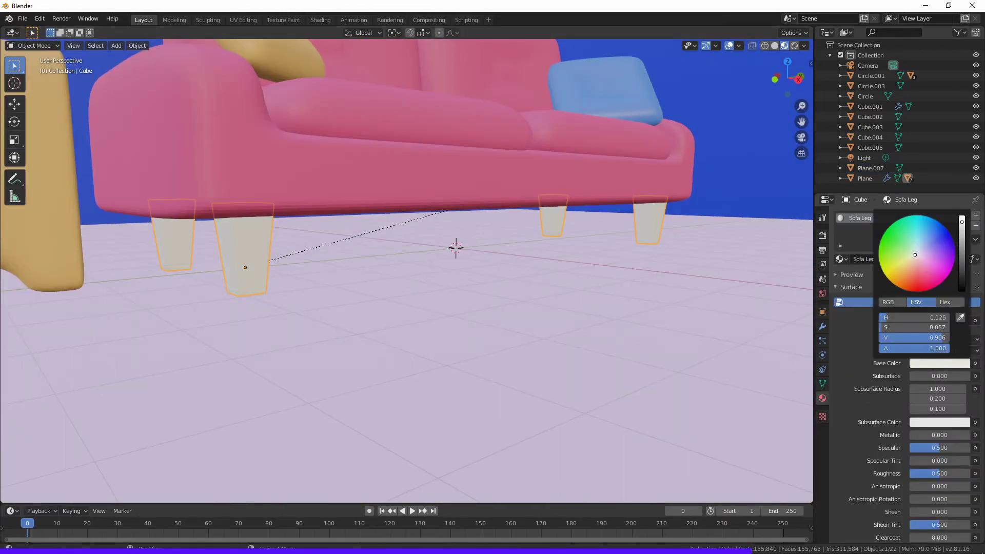
{"action": "left_click", "coordinate": [911, 252]}
{"action": "key", "text": "Return"}
{"action": "scroll", "coordinate": [455, 256], "scroll_direction": "down", "scroll_amount": 2}
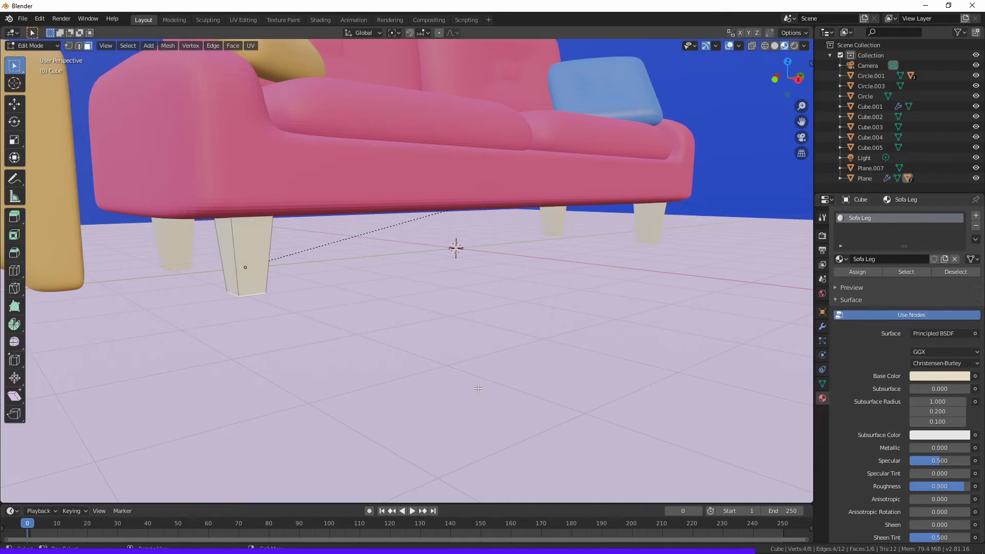
{"action": "scroll", "coordinate": [497, 318], "scroll_direction": "down", "scroll_amount": 4}
{"action": "left_click", "coordinate": [483, 319]}
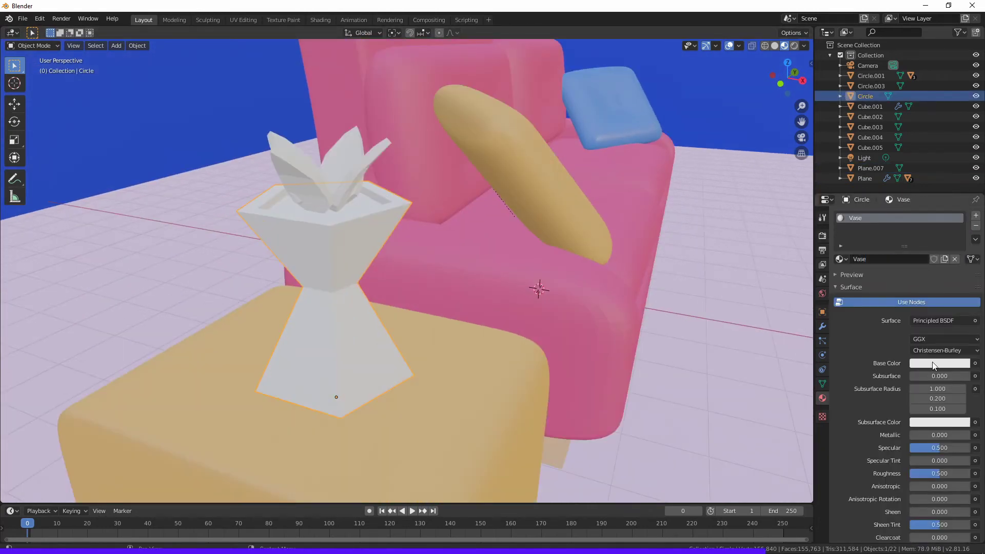
Tint the Vase material light purple and lower its roughness
{"action": "left_click", "coordinate": [932, 366]}
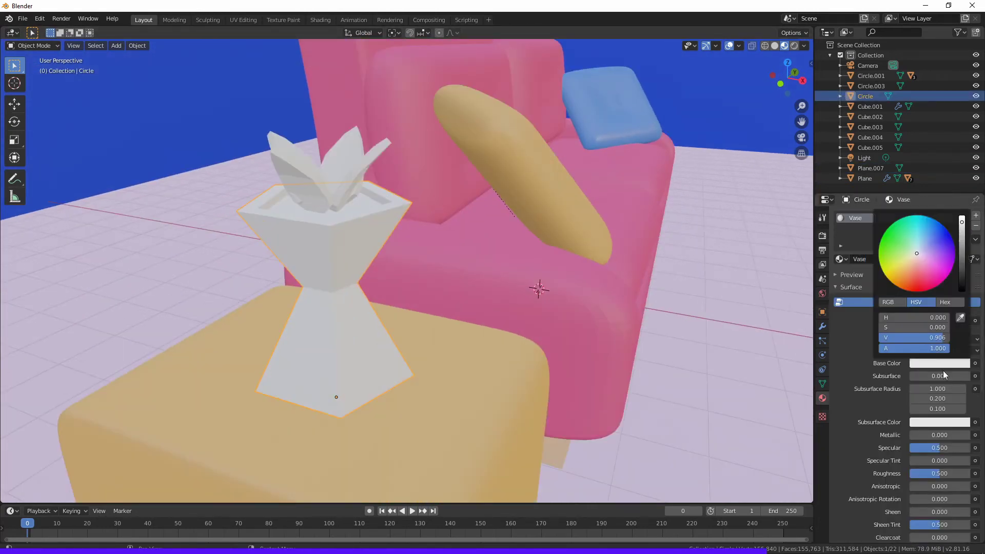
{"action": "left_click_drag", "start_coordinate": [939, 473], "coordinate": [918, 473]}
{"action": "left_click", "coordinate": [939, 363]}
{"action": "left_click", "coordinate": [924, 250]}
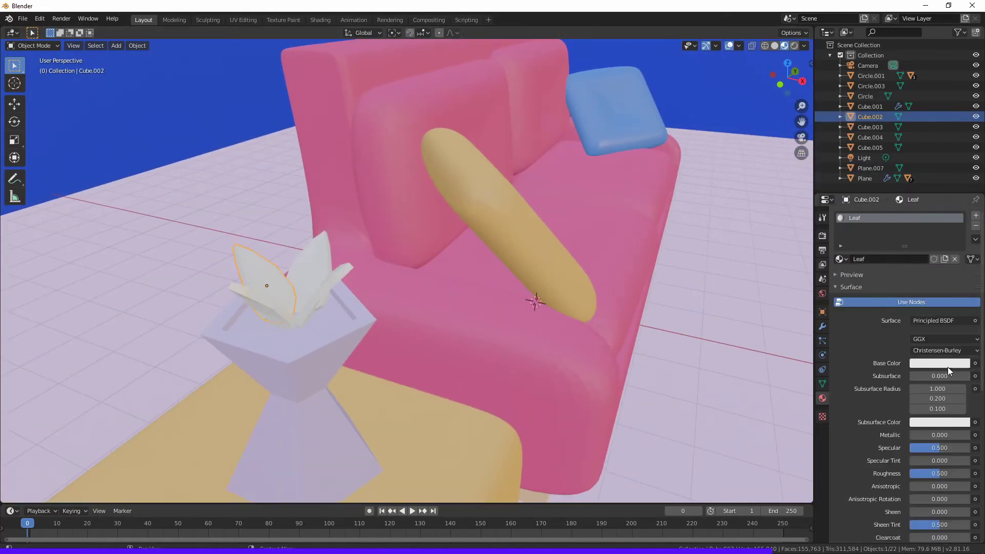
Colour the Leaf material teal-green and add another material slot
{"action": "left_click", "coordinate": [948, 364]}
{"action": "left_click", "coordinate": [906, 227]}
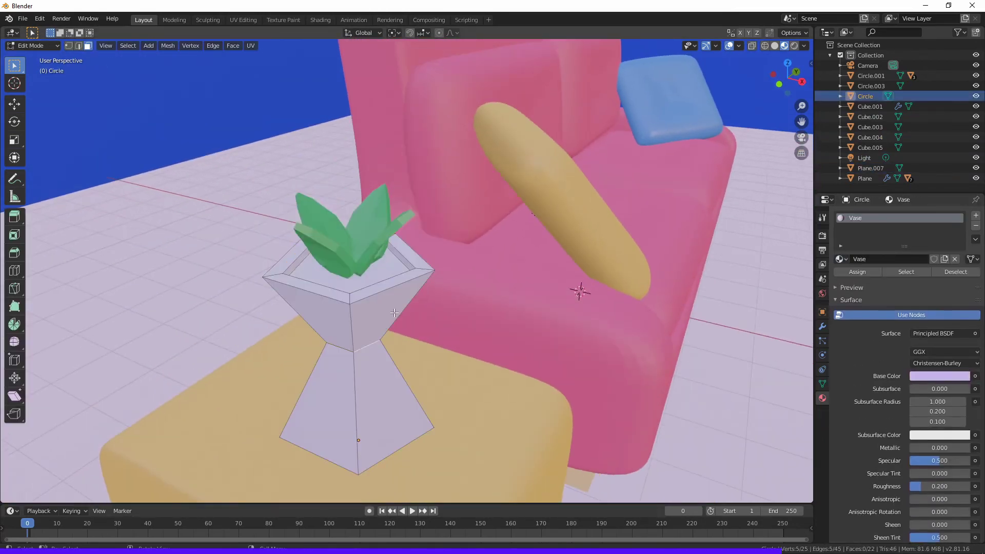
{"action": "left_click", "coordinate": [976, 216]}
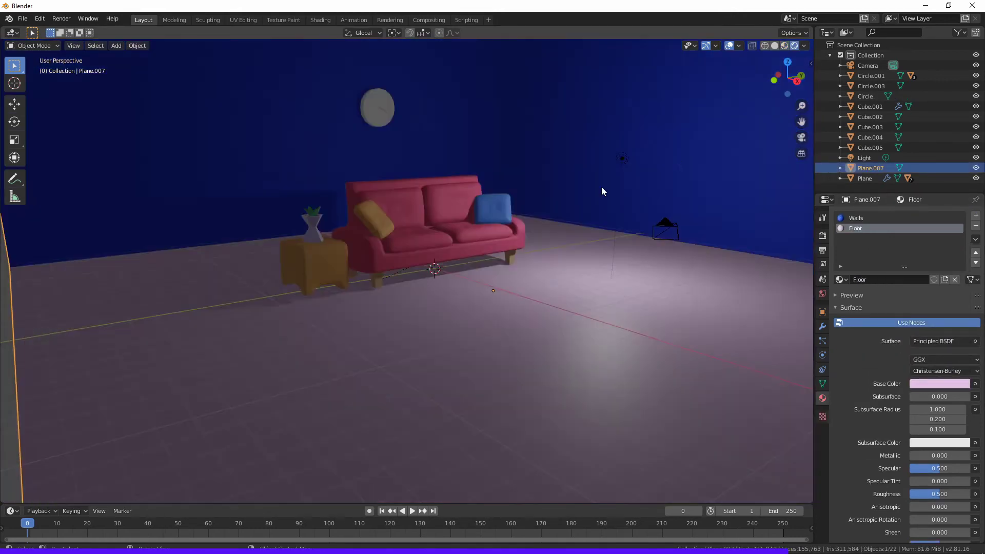
Link the clock centre's material to the clock hand via Make Links > Materials
{"action": "mouse_move", "coordinate": [602, 186]}
{"action": "middle_mouse_down"}
{"action": "mouse_move", "coordinate": [577, 184]}
{"action": "mouse_move", "coordinate": [567, 203]}
{"action": "mouse_move", "coordinate": [501, 149]}
{"action": "mouse_move", "coordinate": [356, 171]}
{"action": "middle_mouse_up"}
{"action": "key", "text": "Tab"}
{"action": "key", "text": "Tab"}
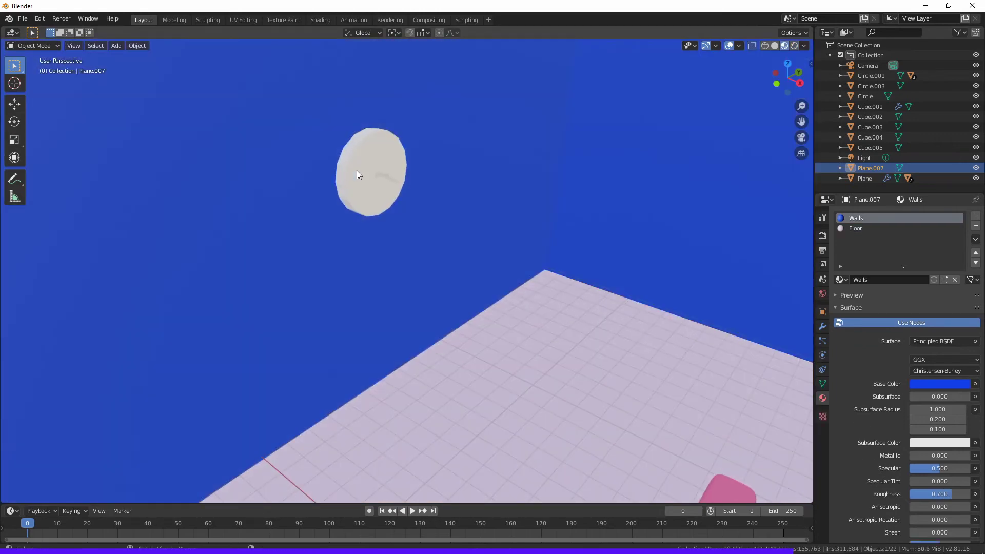
{"action": "scroll", "coordinate": [499, 235], "scroll_direction": "up", "scroll_amount": 5}
{"action": "mouse_move", "coordinate": [498, 236]}
{"action": "middle_mouse_down"}
{"action": "mouse_move", "coordinate": [442, 204]}
{"action": "mouse_move", "coordinate": [388, 244]}
{"action": "middle_mouse_up"}
{"action": "key", "text": "Tab"}
{"action": "key", "text": "Tab"}
{"action": "left_click", "coordinate": [420, 254]}
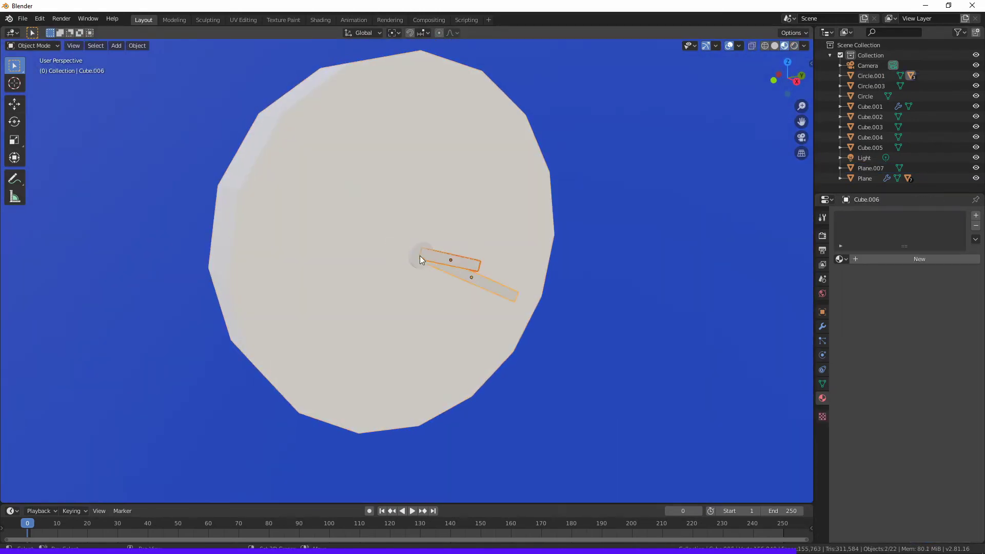
{"action": "right_click", "coordinate": [471, 281]}
{"action": "left_click", "coordinate": [419, 255], "text": "shift"}
{"action": "left_click", "coordinate": [137, 45]}
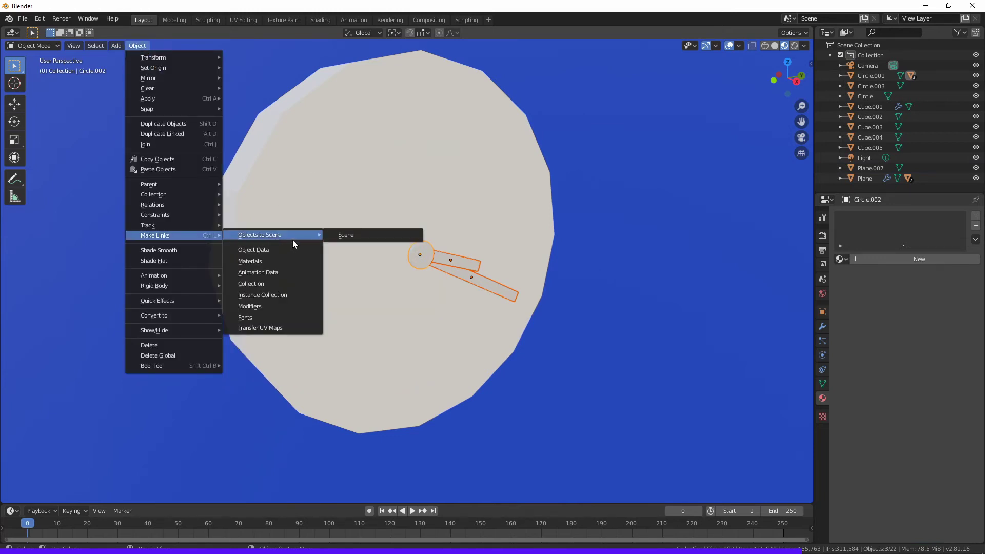
{"action": "left_click", "coordinate": [249, 260]}
Create a dark grey 'clock hands' material and apply it to the clock hand
{"action": "left_click", "coordinate": [919, 258]}
{"action": "type", "text": "clock hands"}
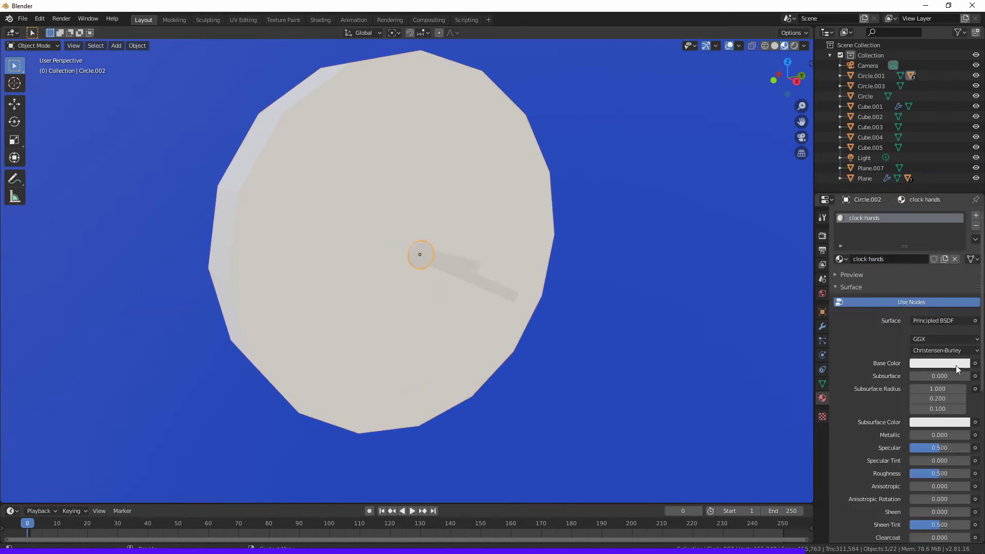
{"action": "left_click", "coordinate": [957, 368]}
{"action": "left_click_drag", "start_coordinate": [923, 338], "coordinate": [903, 338]}
{"action": "left_click", "coordinate": [451, 253]}
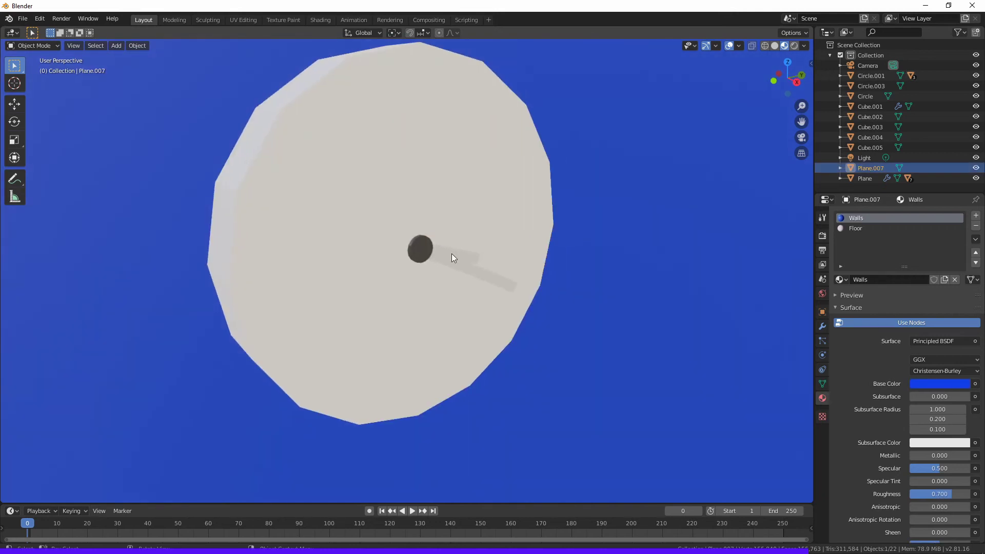
{"action": "left_click", "coordinate": [842, 259]}
{"action": "left_click", "coordinate": [616, 308]}
{"action": "scroll", "coordinate": [574, 324], "scroll_direction": "down", "scroll_amount": 5}
{"action": "mouse_move", "coordinate": [573, 324]}
{"action": "middle_mouse_down"}
{"action": "mouse_move", "coordinate": [520, 245]}
{"action": "mouse_move", "coordinate": [460, 186]}
{"action": "mouse_move", "coordinate": [513, 215]}
{"action": "middle_mouse_up"}
{"action": "scroll", "coordinate": [533, 259], "scroll_direction": "down", "scroll_amount": 1}
{"action": "scroll", "coordinate": [489, 261], "scroll_direction": "up", "scroll_amount": 2}
Give the hanging lamp a pink Light material
{"action": "left_click", "coordinate": [460, 186]}
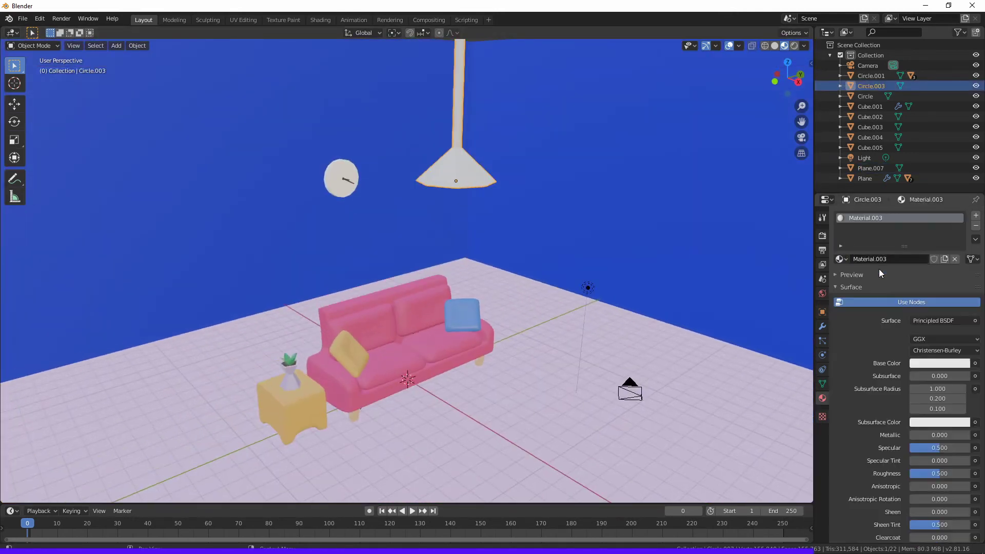
{"action": "left_click", "coordinate": [937, 364]}
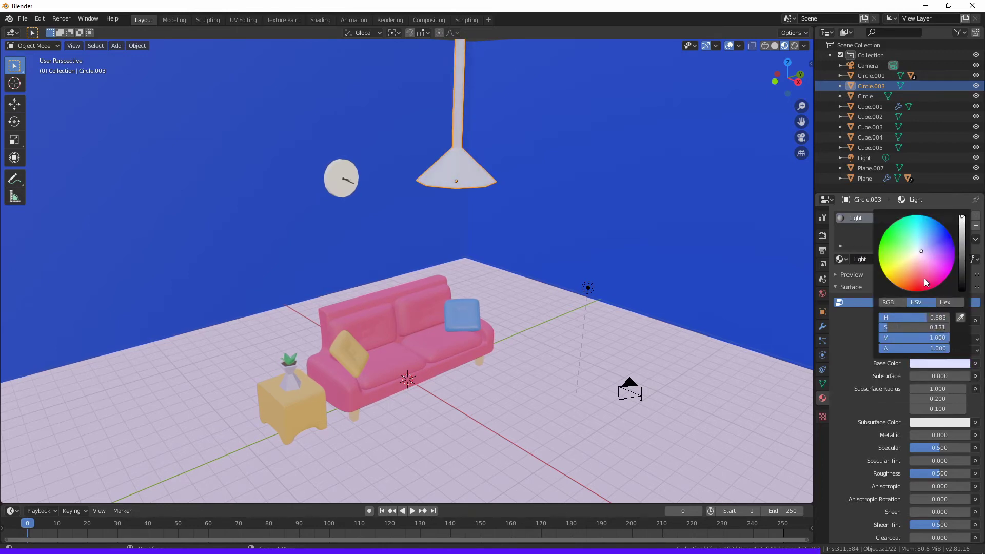
{"action": "scroll", "coordinate": [570, 315], "scroll_direction": "down", "scroll_amount": 3}
{"action": "left_click", "coordinate": [571, 315]}
Switch the viewport to Rendered shading and orbit to an overview of the room
{"action": "middle_click_drag", "start_coordinate": [571, 314], "coordinate": [522, 281]}
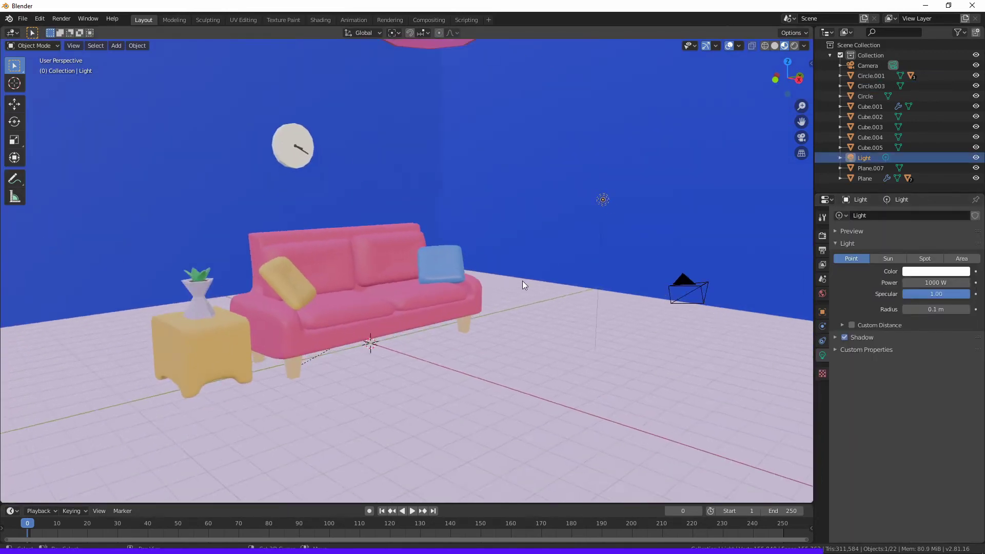
{"action": "key", "text": "z"}
{"action": "scroll", "coordinate": [602, 203], "scroll_direction": "down", "scroll_amount": 3}
{"action": "middle_click_drag", "start_coordinate": [602, 203], "coordinate": [572, 264]}
{"action": "scroll", "coordinate": [573, 268], "scroll_direction": "down", "scroll_amount": 2}
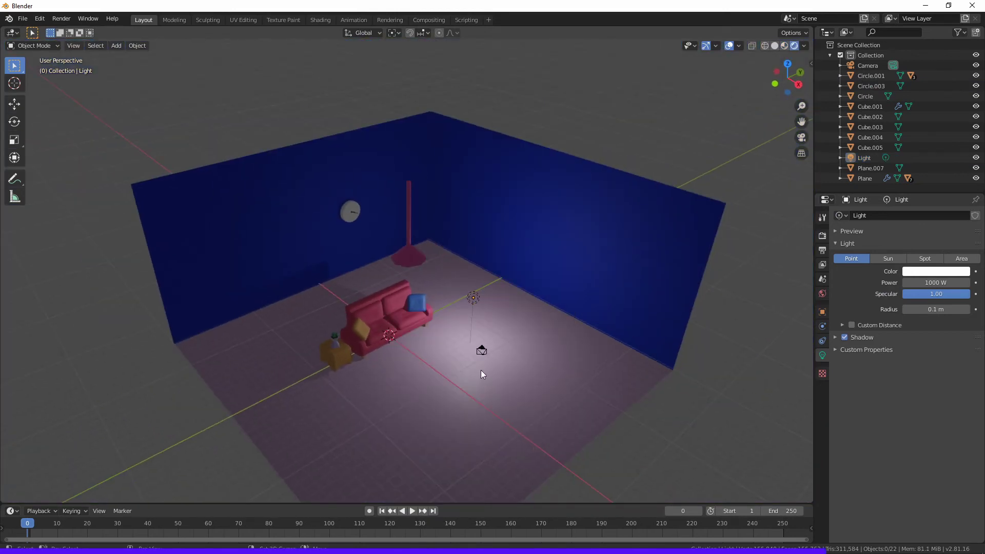
Add an area light, raise it high above the room and enlarge its size
{"action": "key", "text": "shift+a"}
{"action": "left_click", "coordinate": [546, 502]}
{"action": "key", "text": "g"}
{"action": "key", "text": "z"}
{"action": "left_click", "coordinate": [542, 100]}
{"action": "scroll", "coordinate": [510, 269], "scroll_direction": "down", "scroll_amount": 3}
{"action": "left_click_drag", "start_coordinate": [935, 321], "coordinate": [964, 321]}
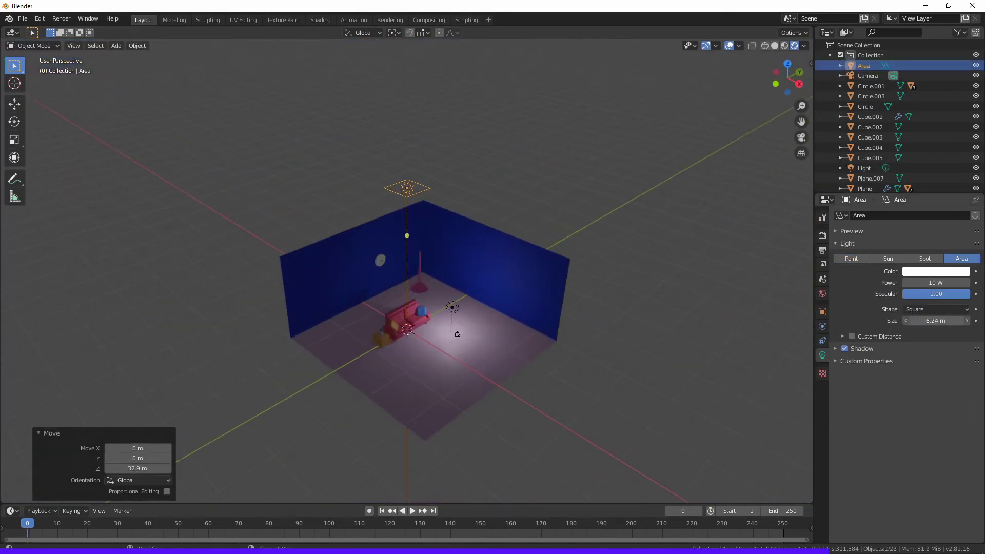
Give the area light 3000 W power and a Disk shape
{"action": "left_click", "coordinate": [935, 283]}
{"action": "type", "text": "3000"}
{"action": "key", "text": "Return"}
{"action": "left_click", "coordinate": [704, 279]}
{"action": "scroll", "coordinate": [461, 220], "scroll_direction": "up", "scroll_amount": 3}
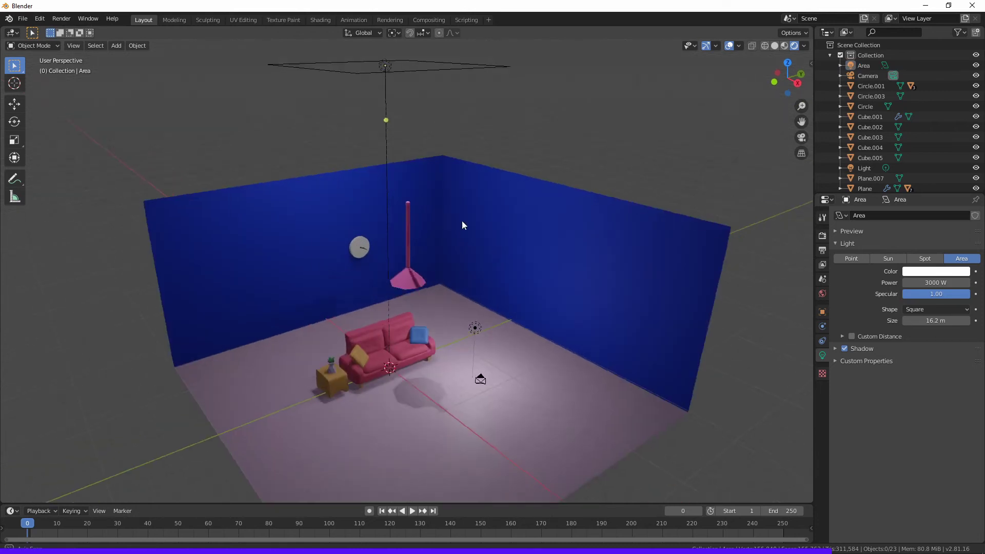
{"action": "scroll", "coordinate": [462, 221], "scroll_direction": "down", "scroll_amount": 3}
{"action": "left_click", "coordinate": [911, 344]}
{"action": "left_click", "coordinate": [404, 185]}
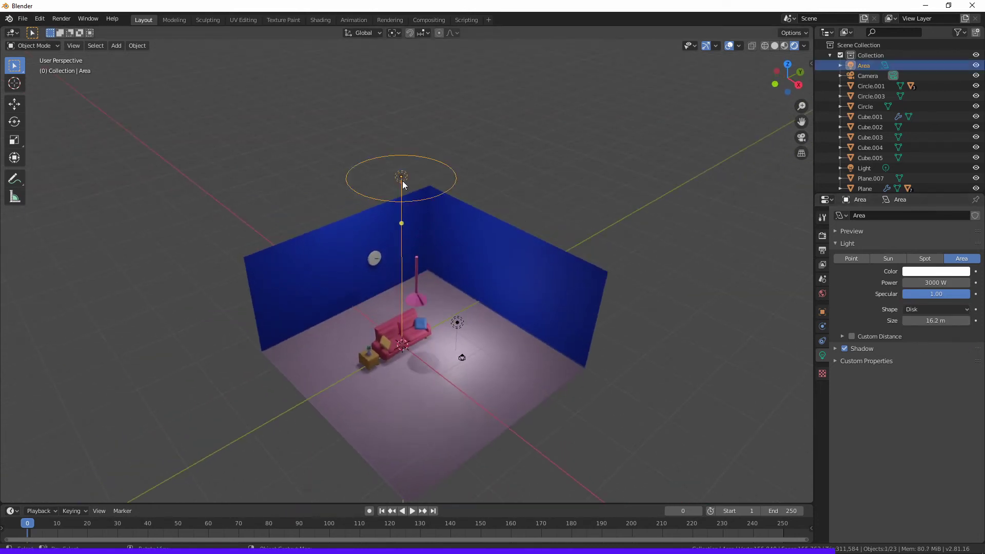
Raise the overhead area light's power to 4000 W
{"action": "scroll", "coordinate": [451, 314], "scroll_direction": "up", "scroll_amount": 4}
{"action": "left_click", "coordinate": [452, 315]}
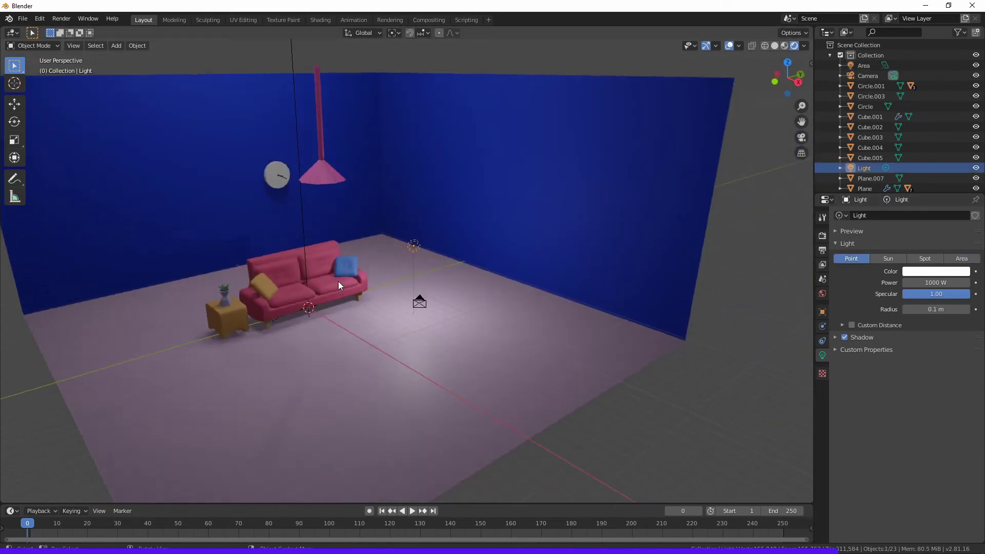
{"action": "scroll", "coordinate": [431, 287], "scroll_direction": "down", "scroll_amount": 5}
{"action": "mouse_move", "coordinate": [618, 301]}
{"action": "middle_mouse_down"}
{"action": "mouse_move", "coordinate": [528, 241]}
{"action": "mouse_move", "coordinate": [528, 355]}
{"action": "middle_mouse_up"}
{"action": "left_click", "coordinate": [863, 65]}
{"action": "left_click", "coordinate": [938, 282]}
{"action": "type", "text": "4000"}
{"action": "key", "text": "Return"}
{"action": "left_click", "coordinate": [650, 314]}
{"action": "scroll", "coordinate": [349, 284], "scroll_direction": "up", "scroll_amount": 5}
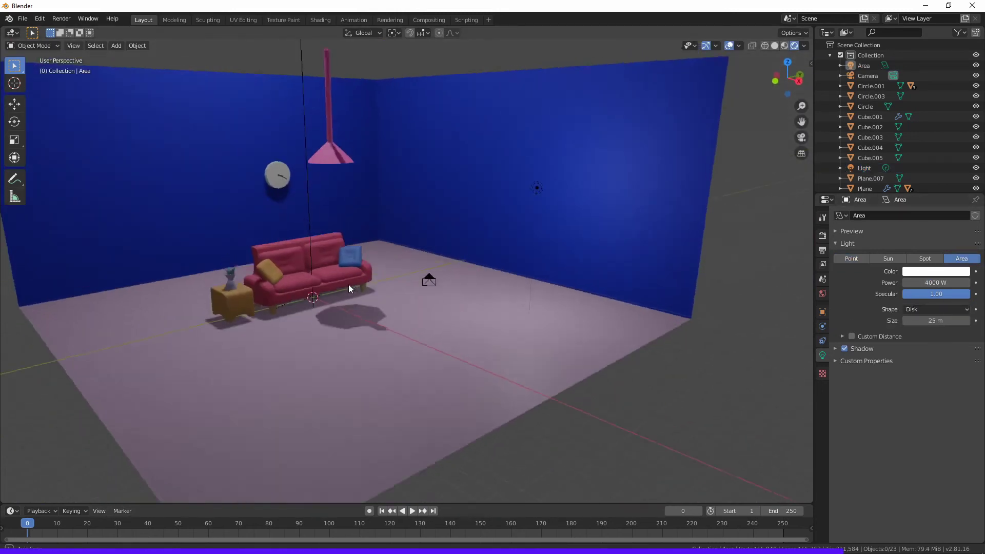
Add a copy of the point light just under the lampshade
{"action": "key", "text": "shift+a"}
{"action": "left_click", "coordinate": [646, 241]}
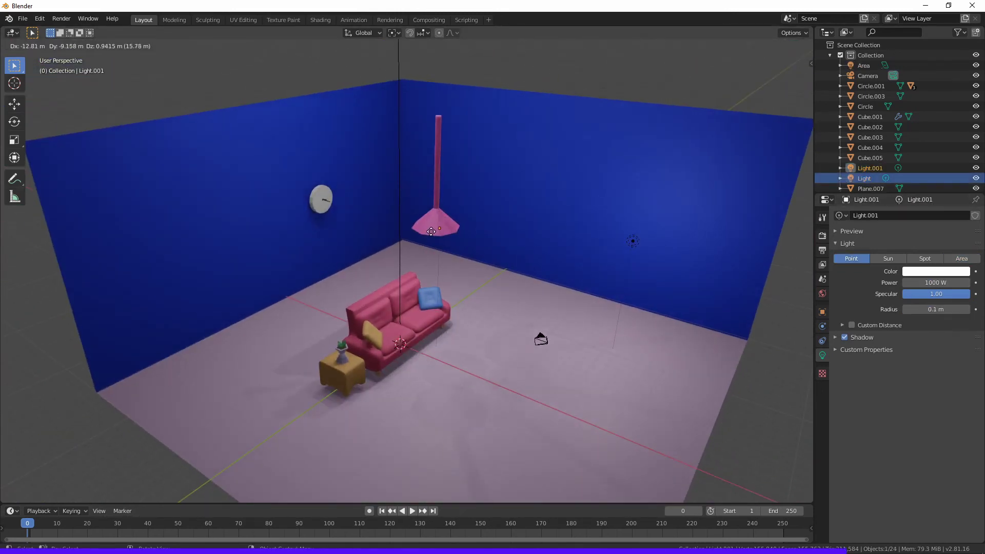
{"action": "scroll", "coordinate": [411, 220], "scroll_direction": "up", "scroll_amount": 3}
{"action": "scroll", "coordinate": [453, 293], "scroll_direction": "up", "scroll_amount": 5}
{"action": "scroll", "coordinate": [446, 267], "scroll_direction": "down", "scroll_amount": 3}
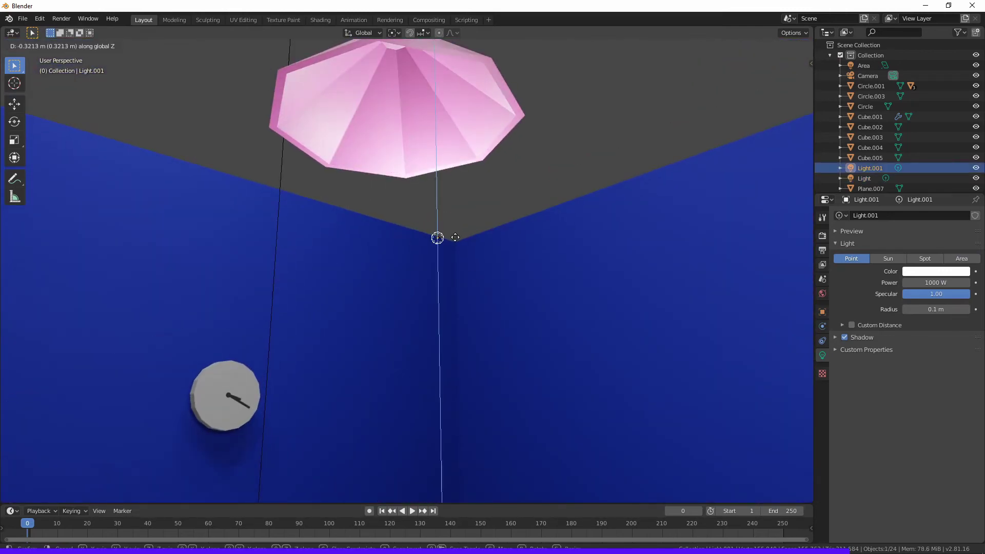
{"action": "left_click", "coordinate": [455, 237]}
Change the lamp light into an area light and scale it
{"action": "mouse_move", "coordinate": [343, 291]}
{"action": "middle_mouse_down"}
{"action": "mouse_move", "coordinate": [521, 362]}
{"action": "mouse_move", "coordinate": [441, 134]}
{"action": "mouse_move", "coordinate": [385, 189]}
{"action": "middle_mouse_up"}
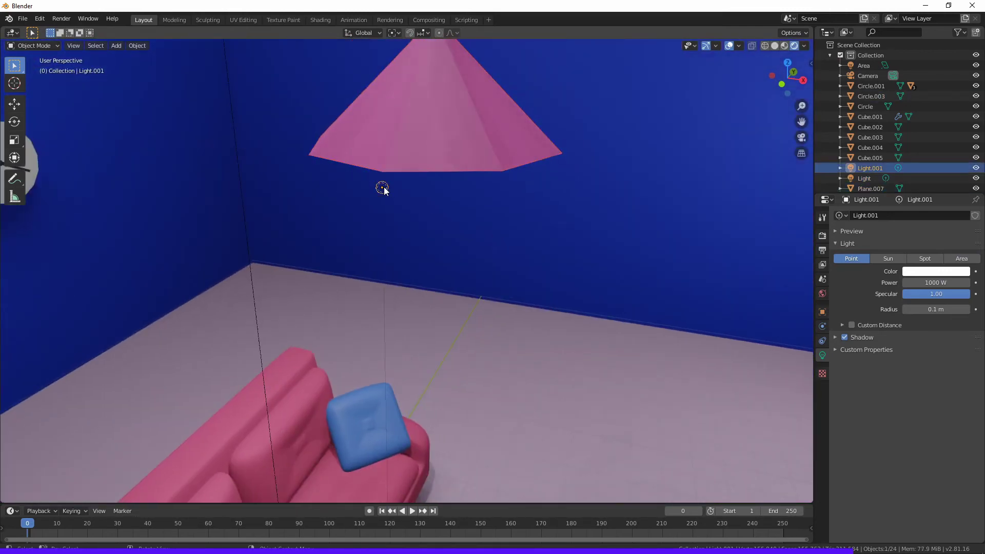
{"action": "scroll", "coordinate": [384, 189], "scroll_direction": "down", "scroll_amount": 5}
{"action": "middle_click_drag", "start_coordinate": [593, 340], "coordinate": [589, 310]}
{"action": "middle_click_drag", "start_coordinate": [348, 199], "coordinate": [580, 226]}
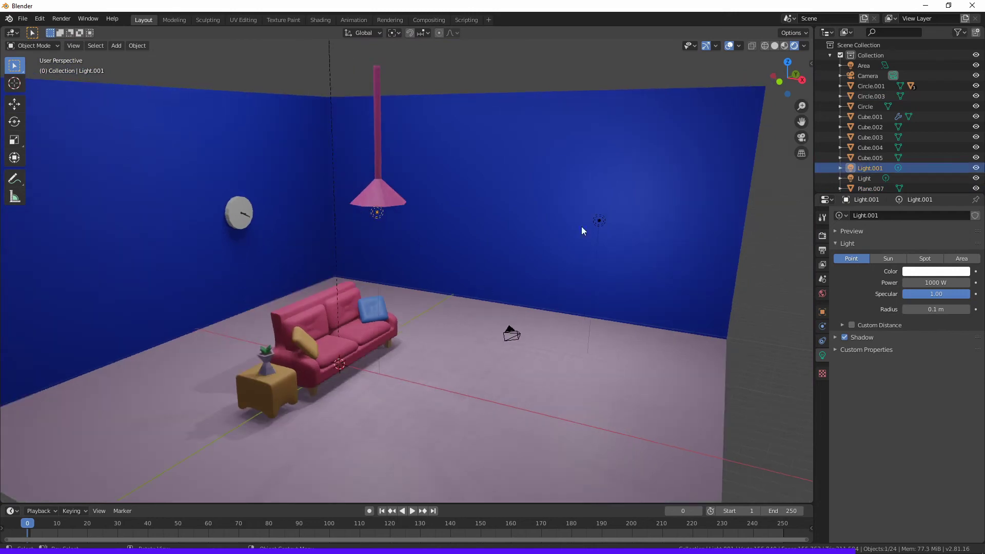
{"action": "left_click", "coordinate": [929, 261]}
{"action": "left_click", "coordinate": [961, 258]}
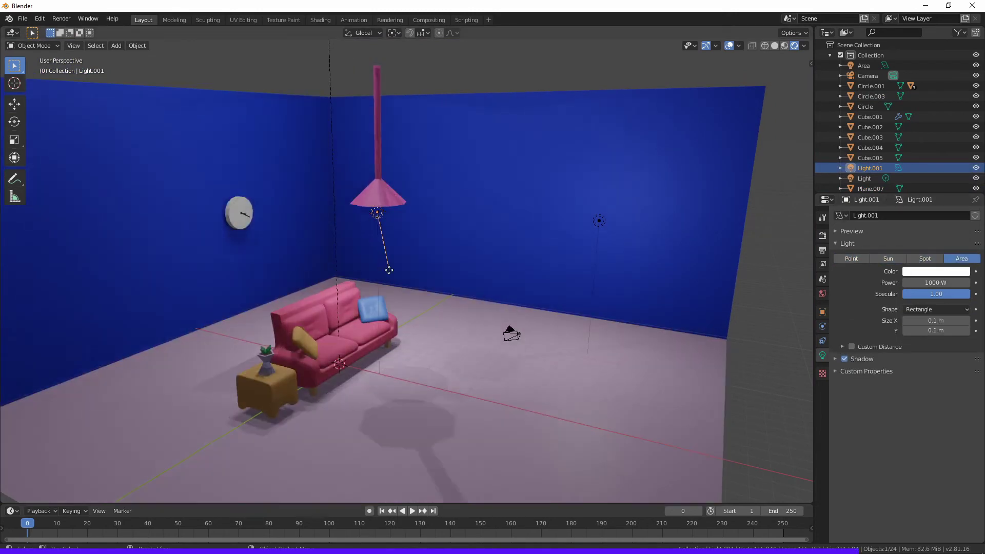
{"action": "scroll", "coordinate": [645, 373], "scroll_direction": "down", "scroll_amount": 5}
{"action": "middle_click_drag", "start_coordinate": [645, 372], "coordinate": [478, 324]}
{"action": "scroll", "coordinate": [478, 324], "scroll_direction": "up", "scroll_amount": 4}
{"action": "scroll", "coordinate": [470, 382], "scroll_direction": "down", "scroll_amount": 3}
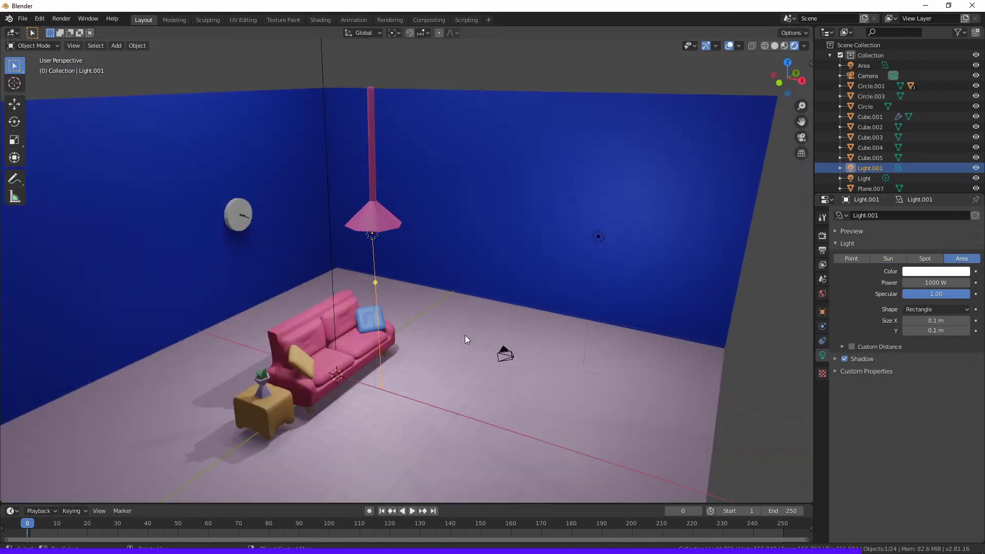
{"action": "scroll", "coordinate": [464, 334], "scroll_direction": "down", "scroll_amount": 4}
{"action": "key", "text": "s"}
{"action": "scroll", "coordinate": [539, 266], "scroll_direction": "up", "scroll_amount": 4}
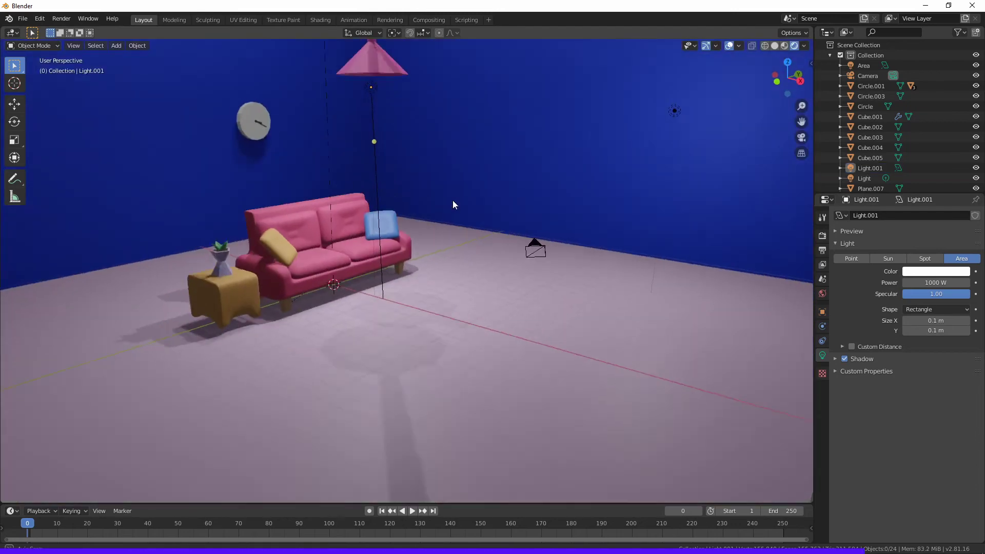
{"action": "scroll", "coordinate": [463, 300], "scroll_direction": "down", "scroll_amount": 5}
Duplicate the overhead area light and rotate the copy about the Y axis
{"action": "left_click", "coordinate": [513, 92]}
{"action": "key", "text": "shift+d"}
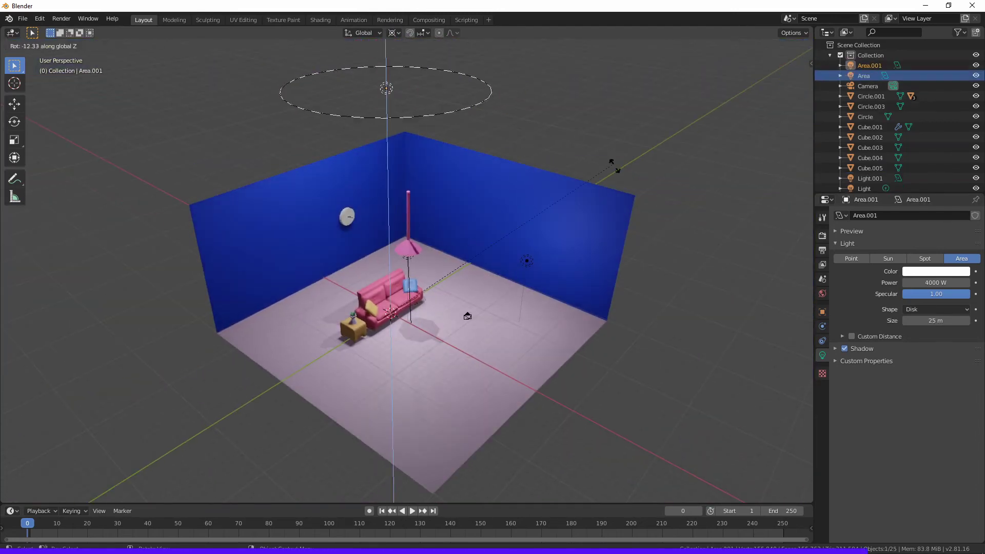
{"action": "key", "text": "r"}
{"action": "key", "text": "y"}
{"action": "left_click", "coordinate": [615, 287]}
{"action": "scroll", "coordinate": [690, 359], "scroll_direction": "up", "scroll_amount": 2}
{"action": "scroll", "coordinate": [605, 284], "scroll_direction": "up", "scroll_amount": 3}
Orbit in toward the sofa and select the side table
{"action": "middle_click_drag", "start_coordinate": [605, 284], "coordinate": [564, 204]}
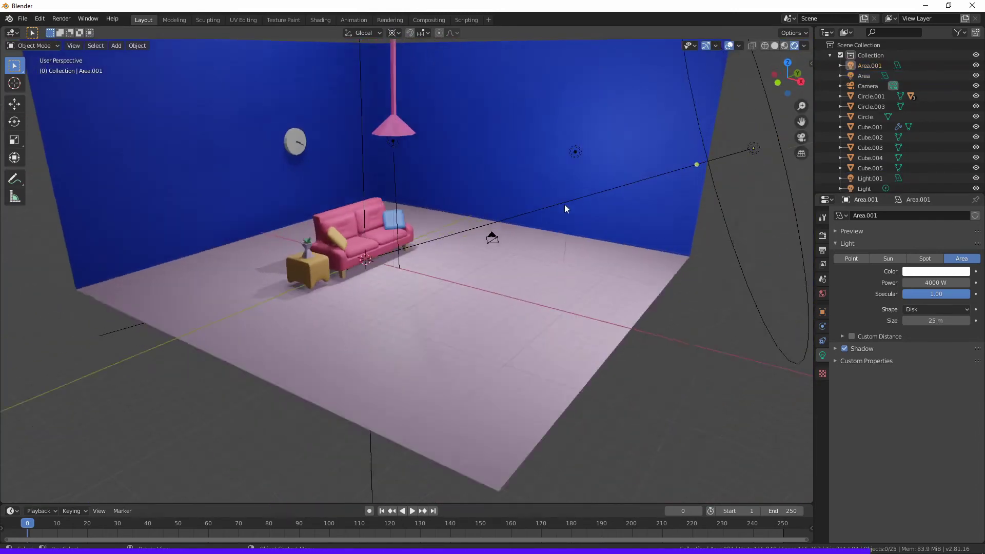
{"action": "scroll", "coordinate": [478, 267], "scroll_direction": "up", "scroll_amount": 4}
{"action": "middle_click_drag", "start_coordinate": [479, 266], "coordinate": [463, 264]}
{"action": "scroll", "coordinate": [308, 272], "scroll_direction": "up", "scroll_amount": 3}
{"action": "left_click", "coordinate": [273, 276]}
Parent the vase to the side table
{"action": "scroll", "coordinate": [273, 275], "scroll_direction": "down", "scroll_amount": 2}
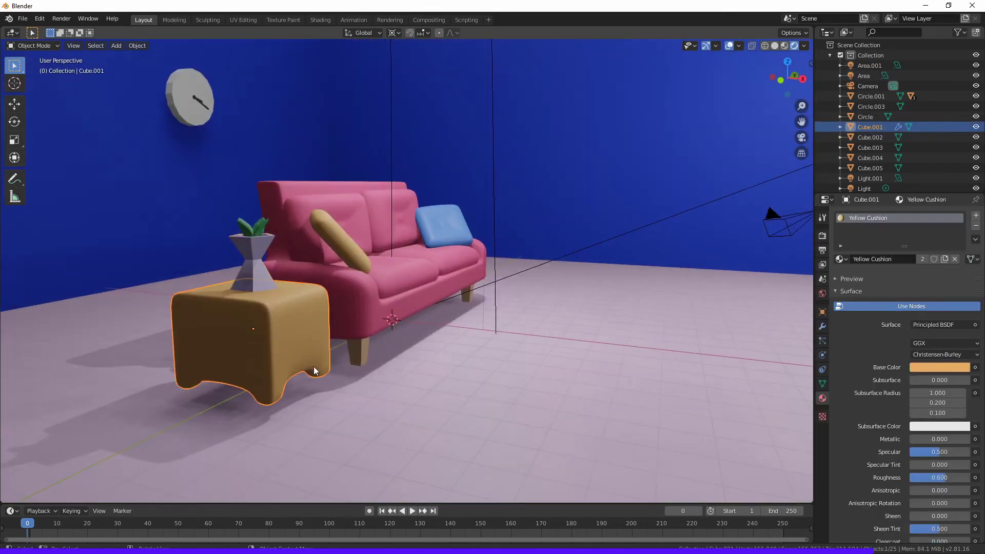
{"action": "middle_click_drag", "start_coordinate": [313, 366], "coordinate": [343, 319]}
{"action": "left_click", "coordinate": [343, 319], "text": "shift"}
{"action": "right_click", "coordinate": [363, 343]}
{"action": "scroll", "coordinate": [466, 336], "scroll_direction": "down", "scroll_amount": 3}
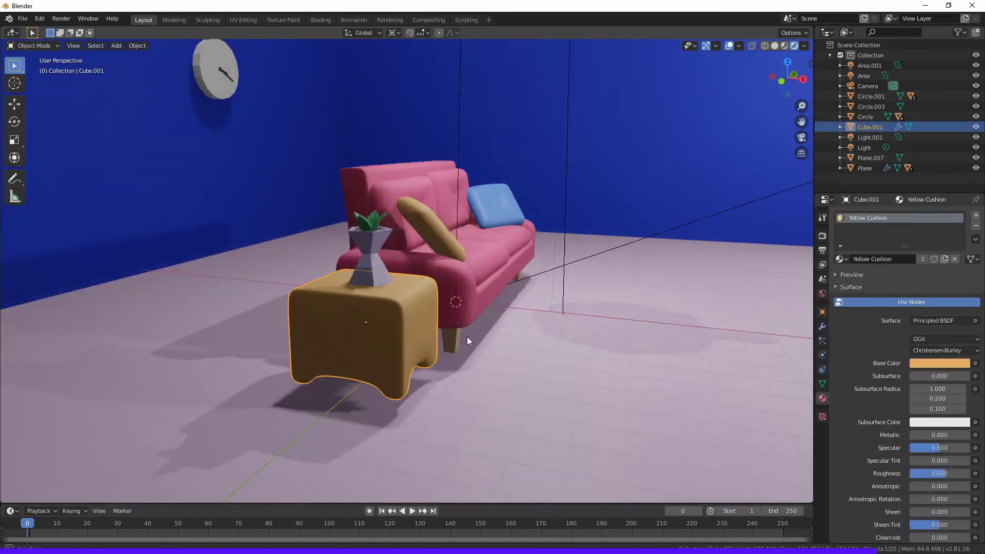
{"action": "middle_click_drag", "start_coordinate": [466, 336], "coordinate": [362, 269]}
{"action": "right_click", "coordinate": [363, 270]}
{"action": "left_click", "coordinate": [436, 246]}
Snap the 3D cursor to the world origin and reposition the side table
{"action": "key", "text": "shift+s"}
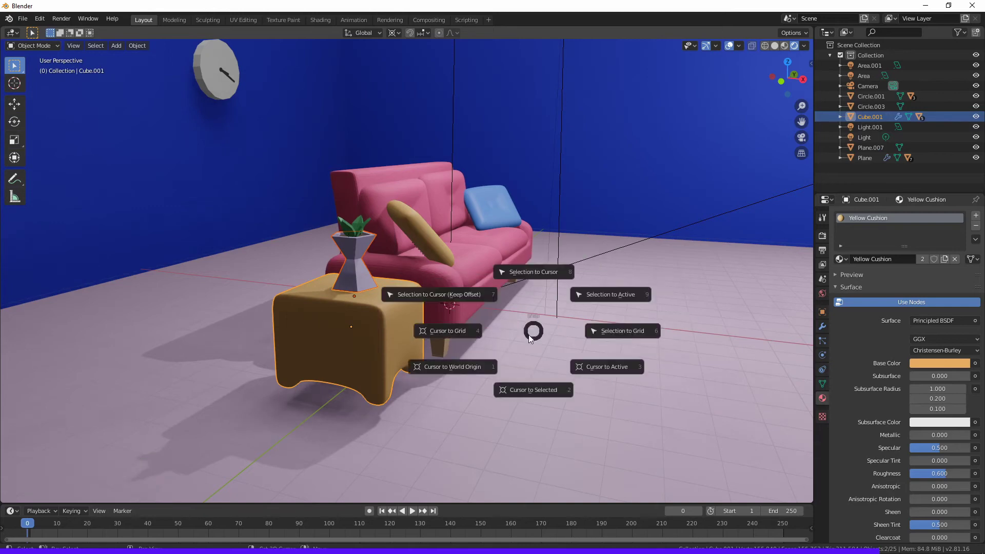
{"action": "left_click", "coordinate": [451, 364]}
{"action": "left_click", "coordinate": [569, 324]}
{"action": "mouse_move", "coordinate": [463, 310]}
{"action": "middle_mouse_down"}
{"action": "mouse_move", "coordinate": [568, 323]}
{"action": "mouse_move", "coordinate": [269, 332]}
{"action": "middle_mouse_up"}
{"action": "left_click", "coordinate": [269, 331]}
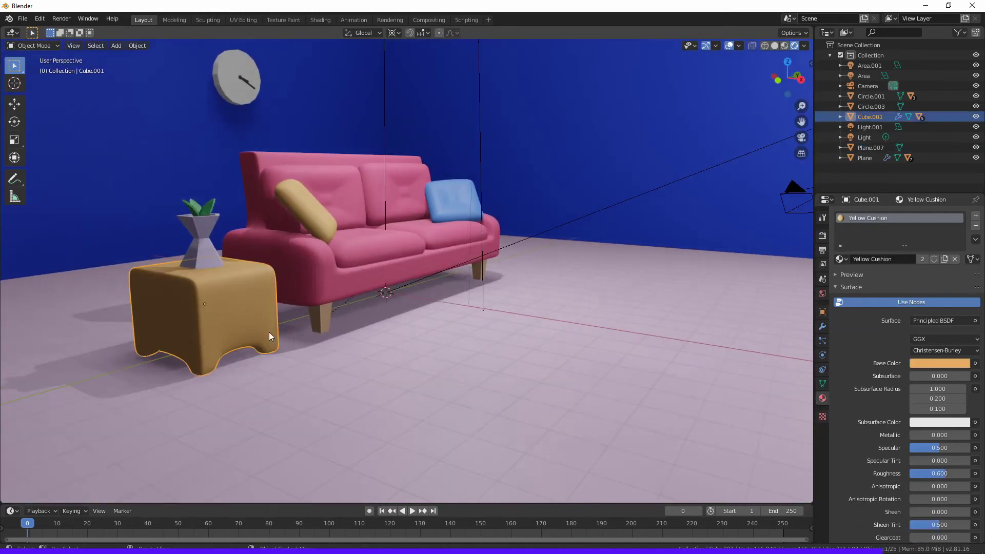
{"action": "left_click", "coordinate": [277, 306]}
Move the ceiling lamp to a new spot
{"action": "left_click", "coordinate": [463, 326]}
{"action": "mouse_move", "coordinate": [462, 325]}
{"action": "middle_mouse_down"}
{"action": "mouse_move", "coordinate": [466, 310]}
{"action": "mouse_move", "coordinate": [438, 343]}
{"action": "middle_mouse_up"}
{"action": "left_click", "coordinate": [418, 57]}
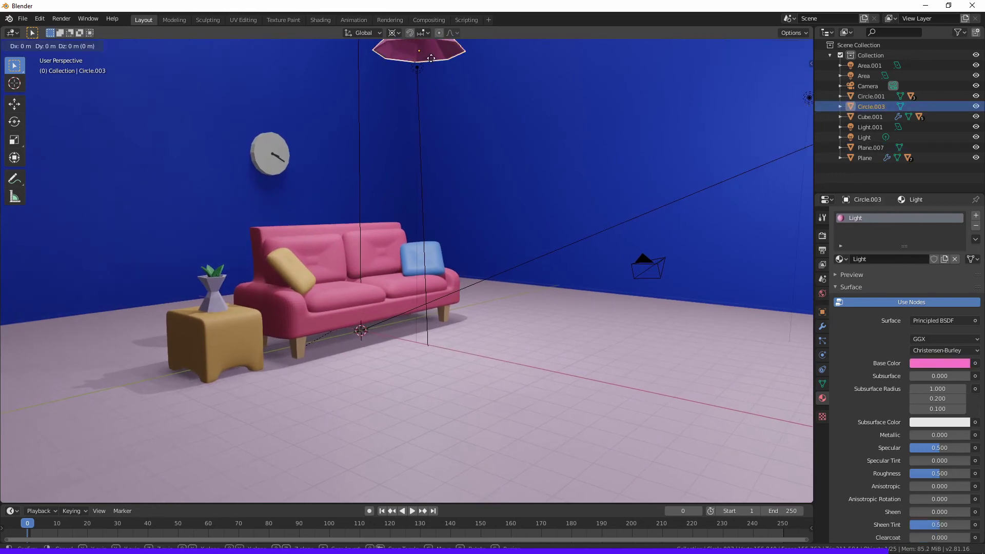
{"action": "left_click", "coordinate": [490, 77]}
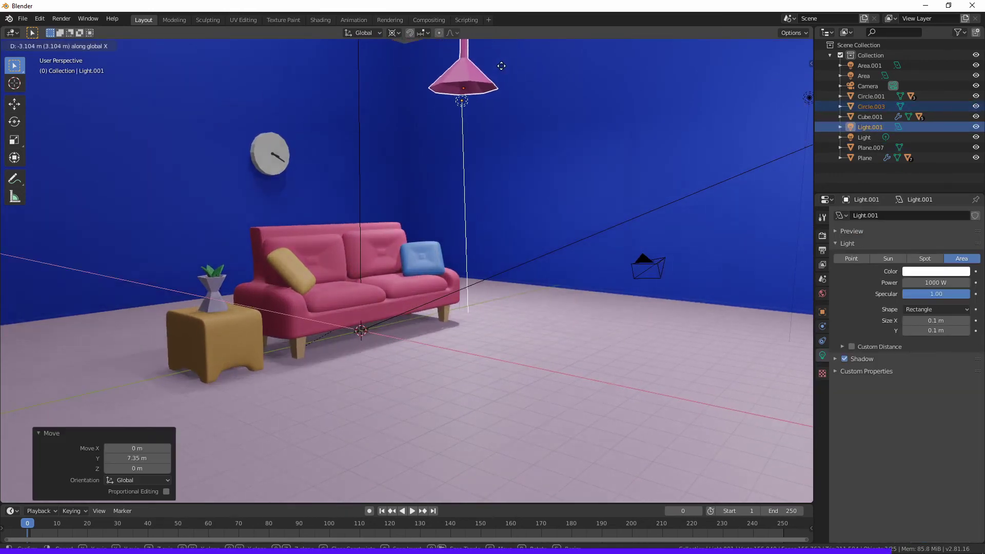
{"action": "left_click", "coordinate": [497, 248]}
{"action": "middle_click_drag", "start_coordinate": [497, 248], "coordinate": [518, 246]}
Select Area.001 and shrink its size from 25 m to 18.5 m
{"action": "scroll", "coordinate": [524, 245], "scroll_direction": "down", "scroll_amount": 5}
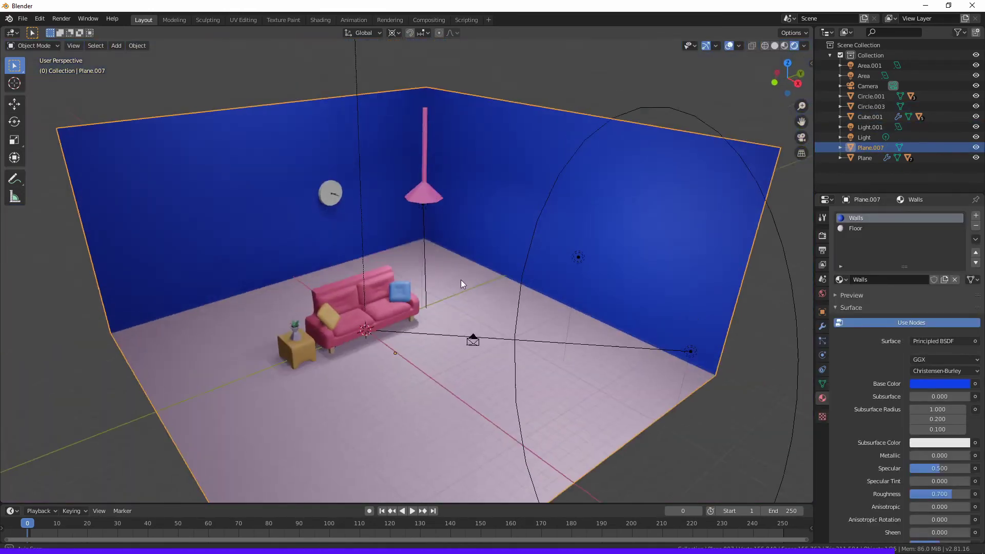
{"action": "middle_click_drag", "start_coordinate": [453, 288], "coordinate": [401, 265]}
{"action": "left_click", "coordinate": [425, 266]}
{"action": "scroll", "coordinate": [734, 303], "scroll_direction": "down", "scroll_amount": 3}
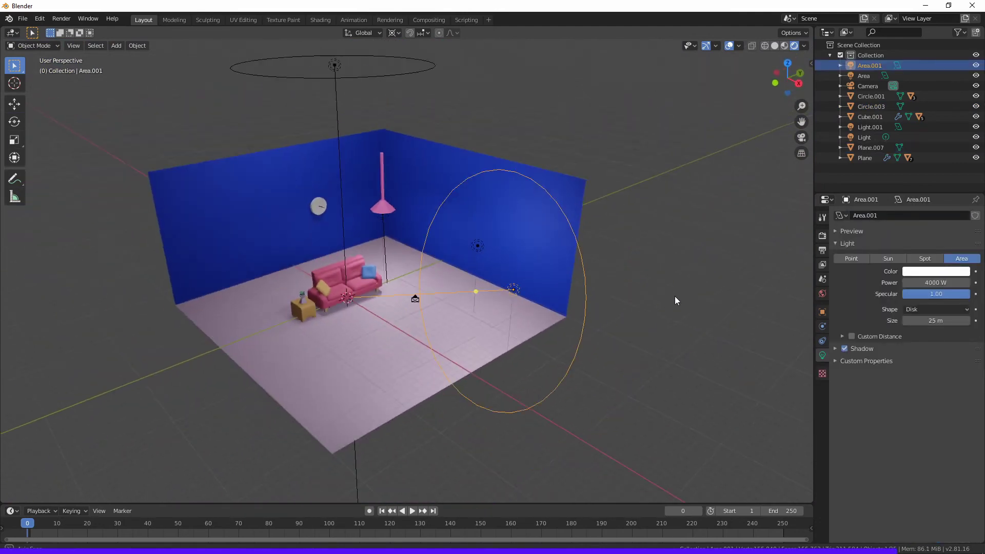
{"action": "scroll", "coordinate": [706, 301], "scroll_direction": "up", "scroll_amount": 3}
{"action": "mouse_move", "coordinate": [706, 301]}
{"action": "middle_mouse_down"}
{"action": "mouse_move", "coordinate": [697, 235]}
{"action": "mouse_move", "coordinate": [522, 211]}
{"action": "mouse_move", "coordinate": [516, 271]}
{"action": "middle_mouse_up"}
Add a Sun light and raise it above the room
{"action": "key", "text": "shift+a"}
{"action": "left_click", "coordinate": [563, 297]}
{"action": "left_click", "coordinate": [632, 96]}
{"action": "middle_click_drag", "start_coordinate": [632, 95], "coordinate": [676, 180]}
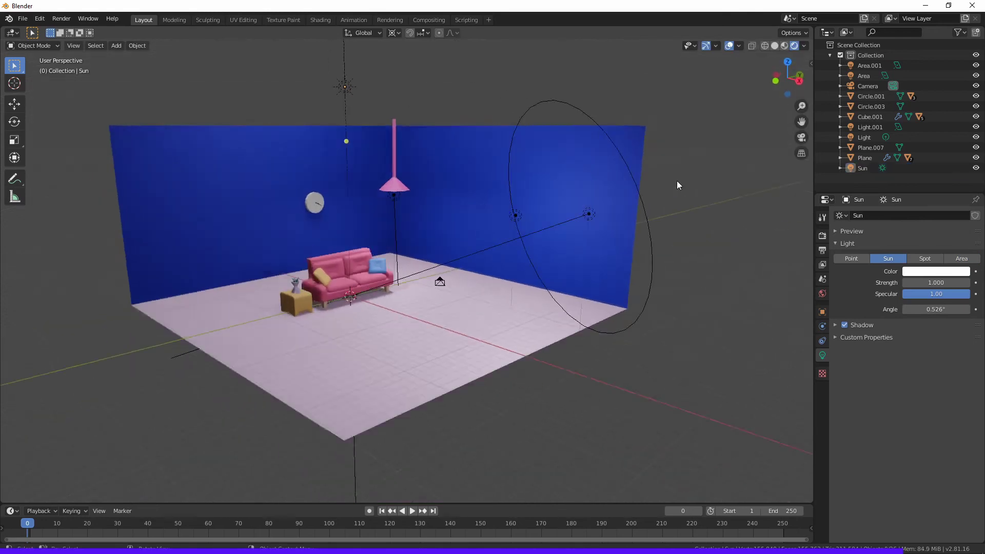
{"action": "scroll", "coordinate": [561, 229], "scroll_direction": "up", "scroll_amount": 5}
Set the scene exposure to 0.8 and check the floor plane's modifiers
{"action": "left_click", "coordinate": [822, 239]}
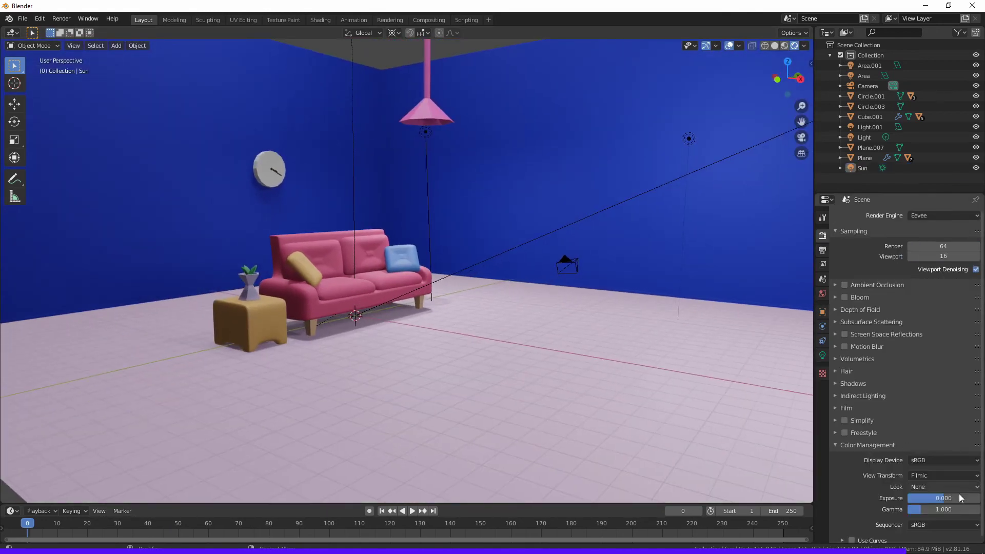
{"action": "middle_click_drag", "start_coordinate": [552, 455], "coordinate": [489, 307]}
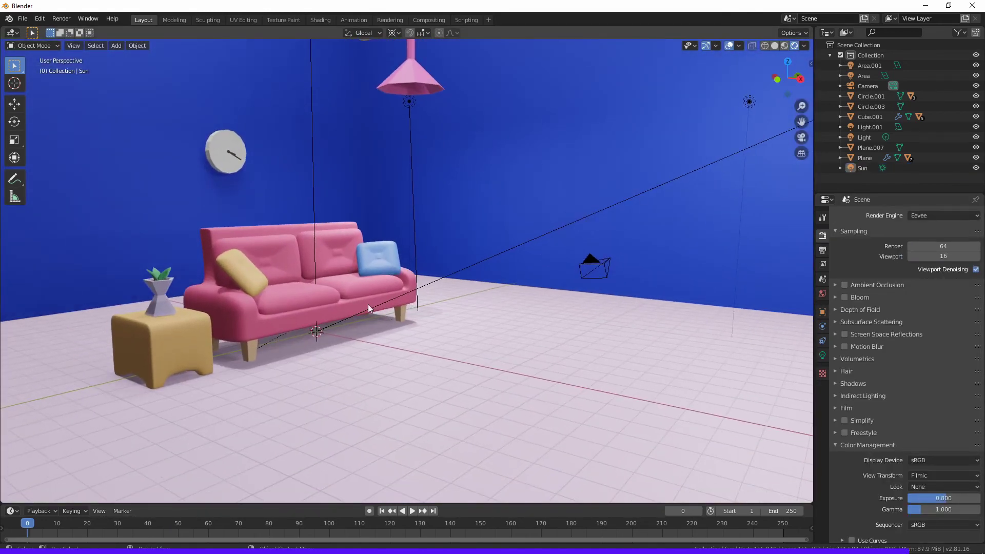
{"action": "left_click", "coordinate": [493, 305]}
{"action": "left_click", "coordinate": [822, 326]}
{"action": "scroll", "coordinate": [462, 210], "scroll_direction": "down", "scroll_amount": 3}
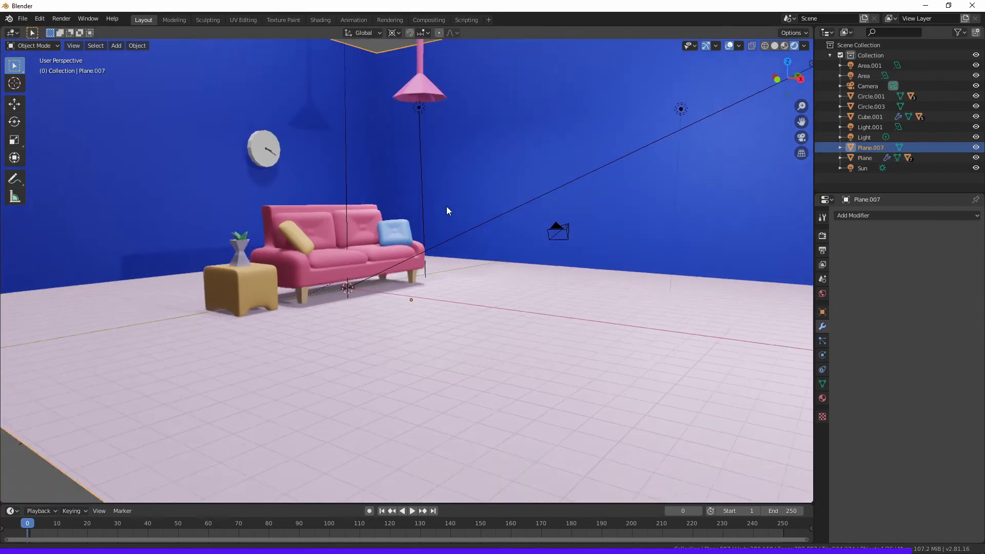
{"action": "scroll", "coordinate": [446, 211], "scroll_direction": "down", "scroll_amount": 3}
Select the left wall's top edge in Edit Mode, then return to Object Mode
{"action": "mouse_move", "coordinate": [429, 246]}
{"action": "middle_mouse_down"}
{"action": "mouse_move", "coordinate": [538, 180]}
{"action": "mouse_move", "coordinate": [656, 252]}
{"action": "middle_mouse_up"}
{"action": "key", "text": "Tab"}
{"action": "key", "text": "2"}
{"action": "left_click", "coordinate": [271, 186]}
{"action": "key", "text": "Tab"}
{"action": "scroll", "coordinate": [491, 238], "scroll_direction": "up", "scroll_amount": 5}
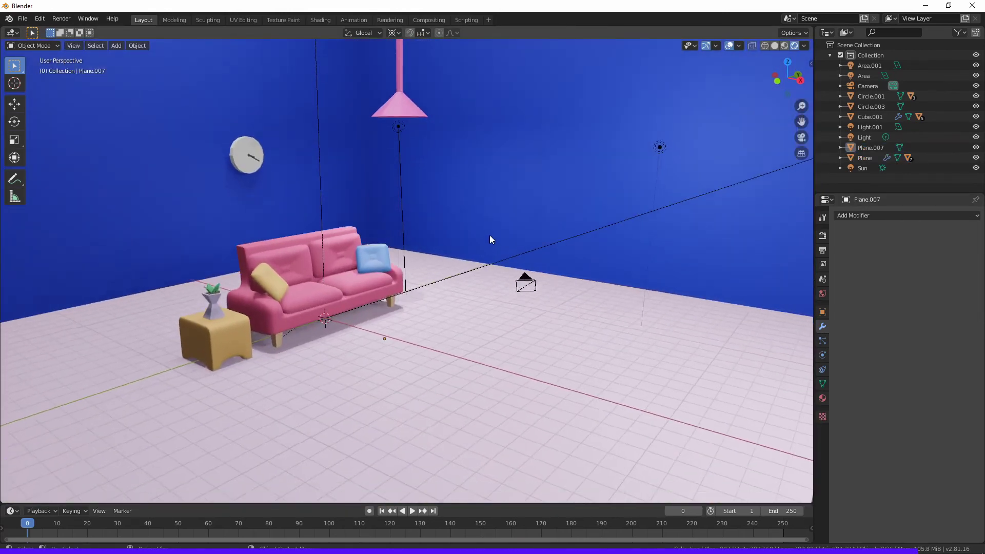
{"action": "mouse_move", "coordinate": [510, 232]}
{"action": "middle_mouse_down"}
{"action": "mouse_move", "coordinate": [474, 250]}
{"action": "mouse_move", "coordinate": [484, 239]}
{"action": "mouse_move", "coordinate": [469, 270]}
{"action": "mouse_move", "coordinate": [571, 303]}
{"action": "middle_mouse_up"}
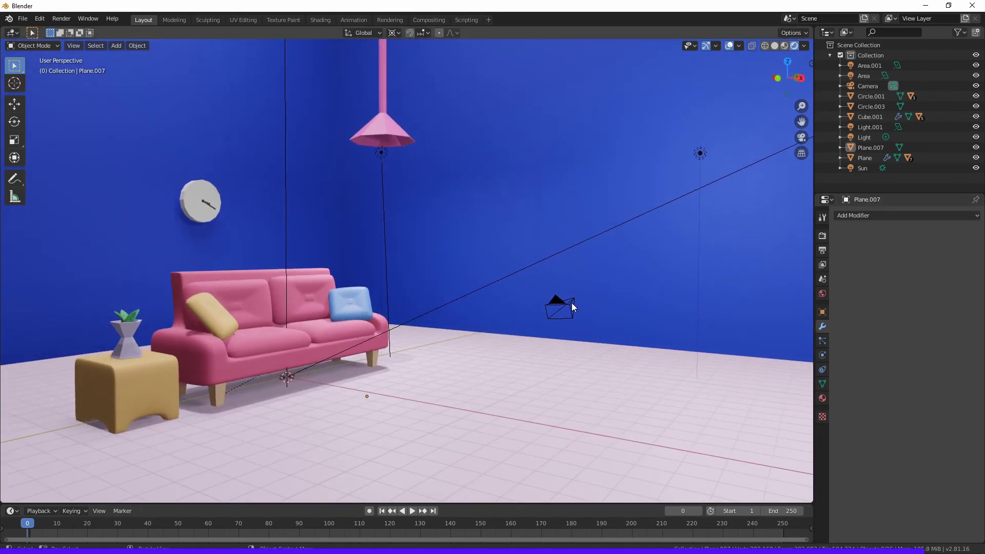
Enable ambient occlusion, preview in Cycles, and delete the pink ceiling lamp
{"action": "left_click", "coordinate": [822, 235]}
{"action": "left_click", "coordinate": [853, 285]}
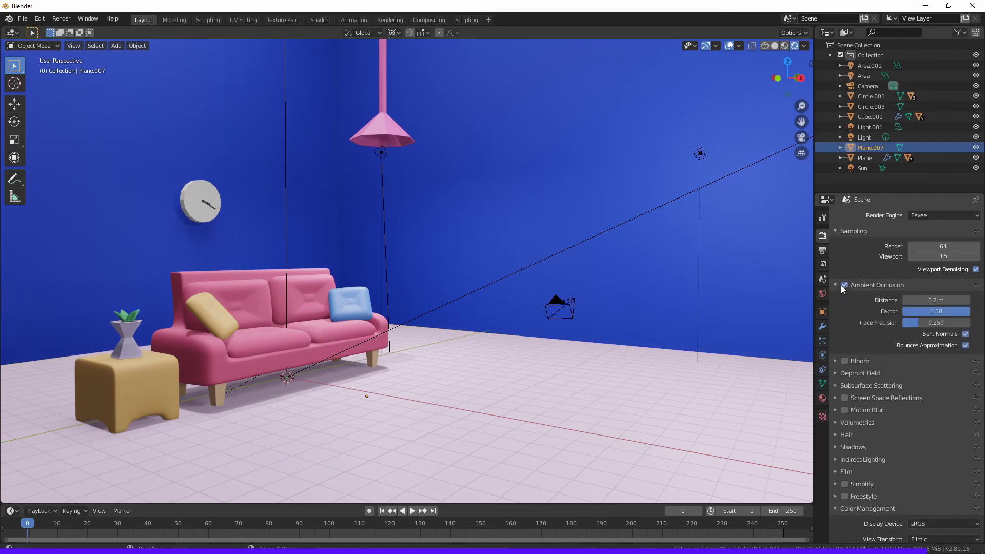
{"action": "left_click", "coordinate": [840, 285]}
{"action": "left_click", "coordinate": [924, 216]}
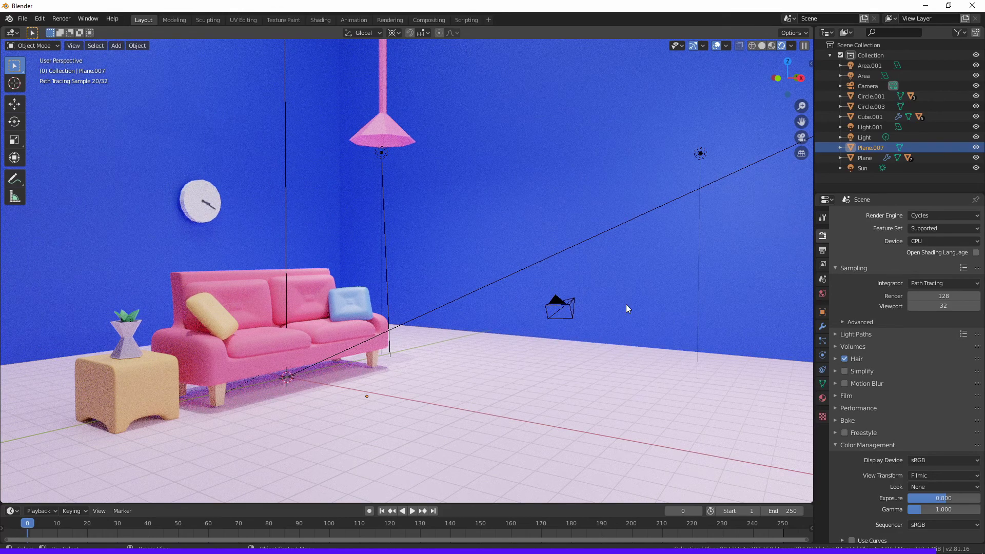
{"action": "key", "text": "Delete"}
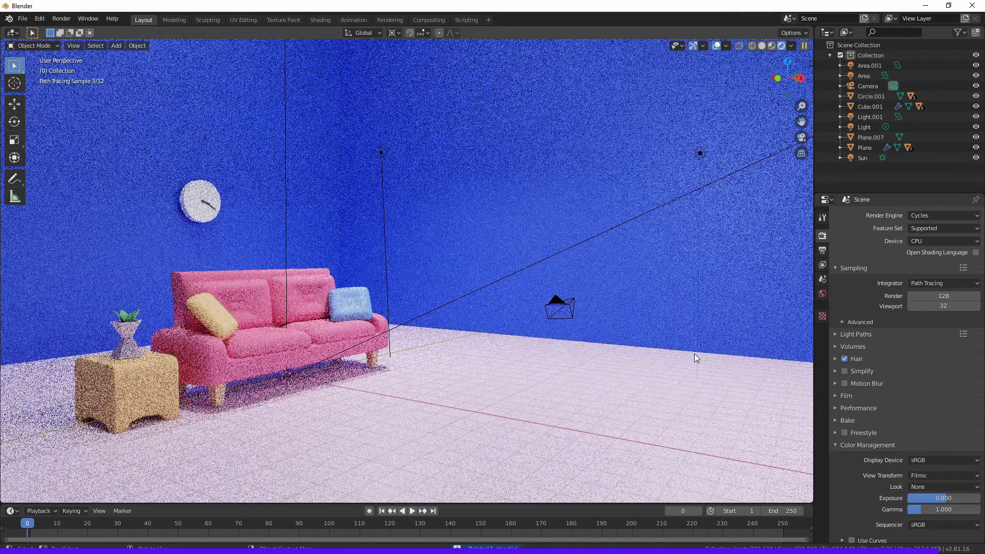
{"action": "left_click", "coordinate": [853, 268]}
Set exposure to exactly 1.0 and hide viewport overlays to judge the render
{"action": "left_click_drag", "start_coordinate": [924, 444], "coordinate": [951, 445]}
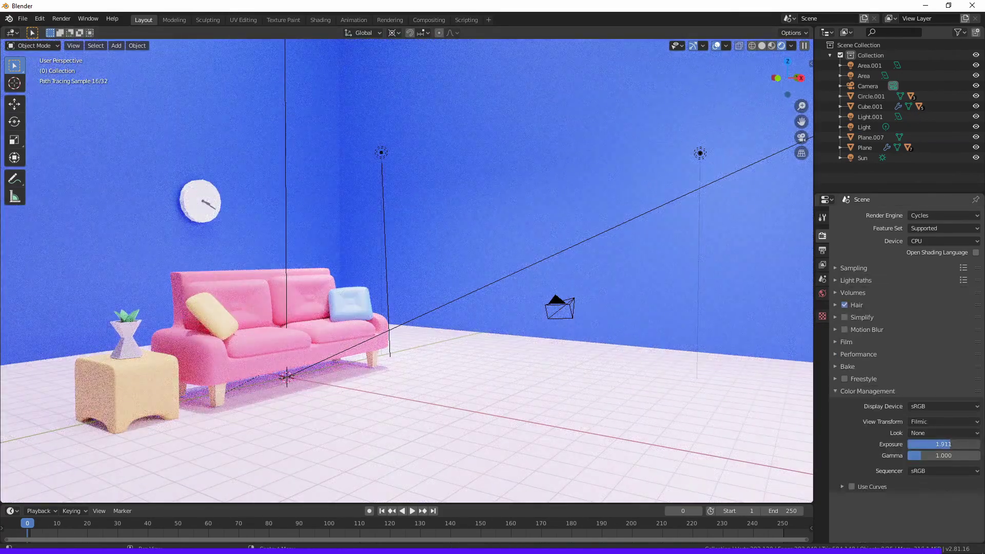
{"action": "left_click", "coordinate": [951, 446]}
{"action": "type", "text": "1"}
{"action": "key", "text": "Return"}
{"action": "left_click", "coordinate": [507, 415]}
{"action": "left_click", "coordinate": [717, 45]}
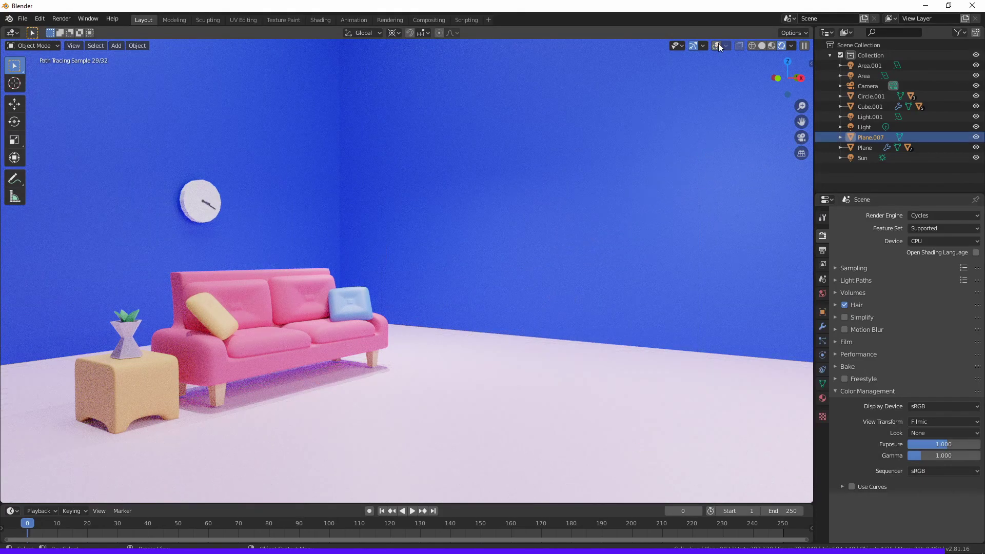
{"action": "scroll", "coordinate": [555, 238], "scroll_direction": "up", "scroll_amount": 3}
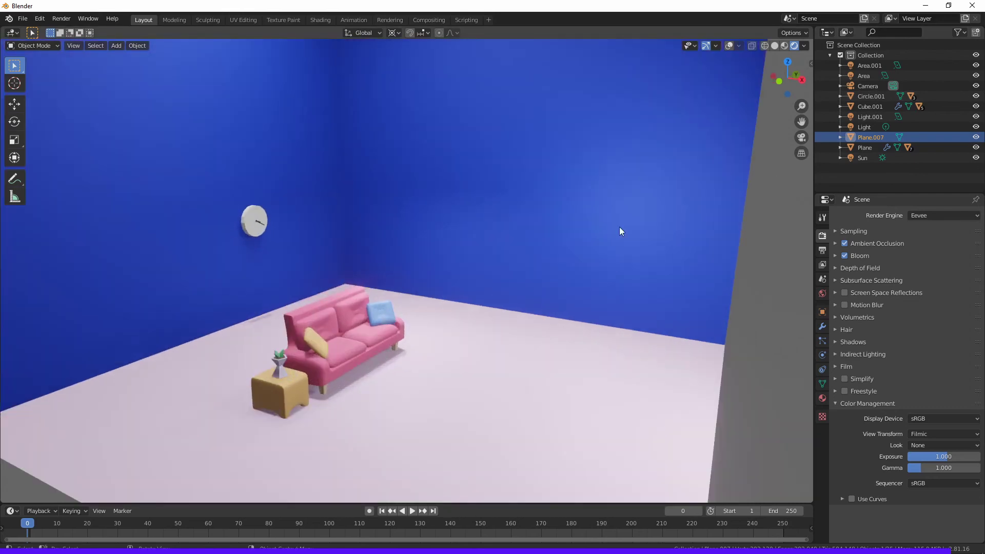
Select the camera, view through it and enable Lock Camera to View
{"action": "mouse_move", "coordinate": [620, 227]}
{"action": "middle_mouse_down"}
{"action": "mouse_move", "coordinate": [481, 301]}
{"action": "mouse_move", "coordinate": [435, 300]}
{"action": "middle_mouse_up"}
{"action": "left_click", "coordinate": [801, 137]}
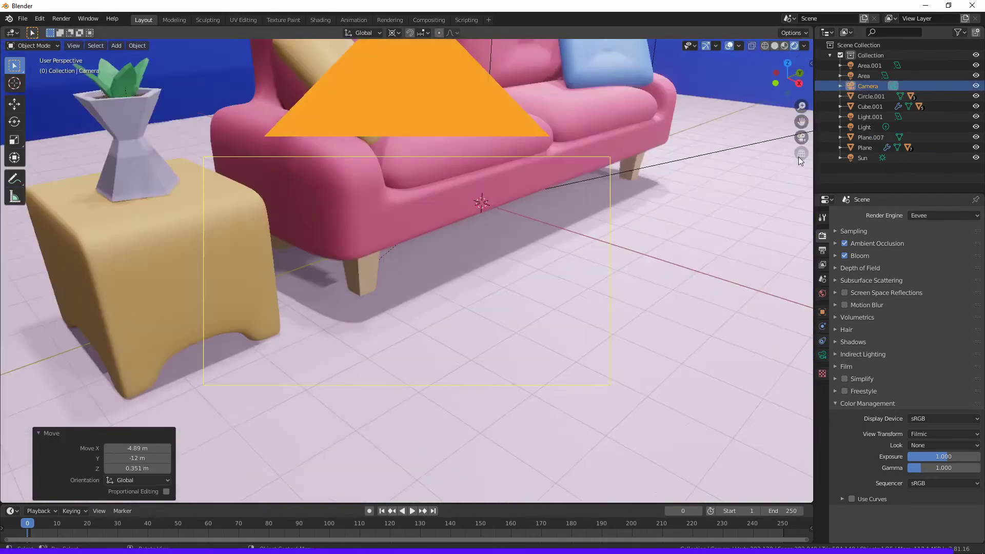
{"action": "key", "text": "n"}
{"action": "left_click", "coordinate": [806, 104]}
{"action": "scroll", "coordinate": [566, 196], "scroll_direction": "up", "scroll_amount": 4}
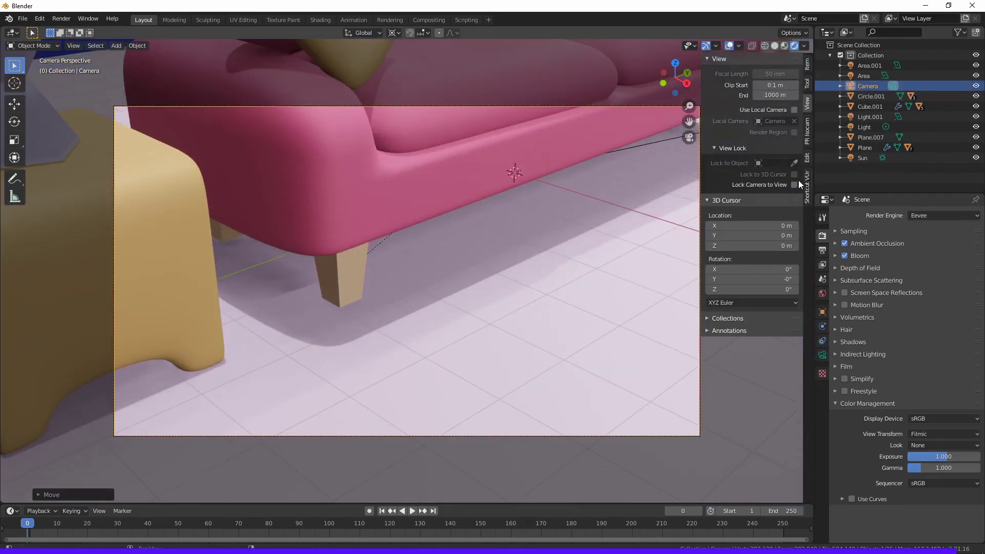
{"action": "key", "text": "n"}
Move the camera so the view frames the sofa, side table, vase and wall clock
{"action": "middle_click_drag", "start_coordinate": [564, 184], "coordinate": [482, 77]}
{"action": "scroll", "coordinate": [564, 134], "scroll_direction": "down", "scroll_amount": 5}
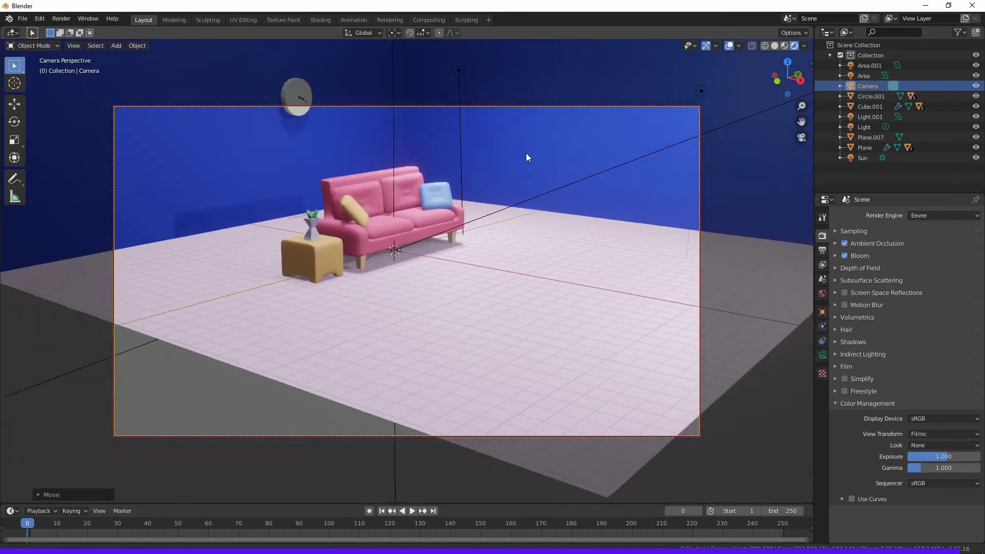
{"action": "mouse_move", "coordinate": [525, 153]}
{"action": "middle_mouse_down"}
{"action": "mouse_move", "coordinate": [447, 235]}
{"action": "mouse_move", "coordinate": [482, 217]}
{"action": "mouse_move", "coordinate": [466, 235]}
{"action": "mouse_move", "coordinate": [451, 217]}
{"action": "mouse_move", "coordinate": [468, 213]}
{"action": "mouse_move", "coordinate": [460, 207]}
{"action": "middle_mouse_up"}
{"action": "scroll", "coordinate": [466, 236], "scroll_direction": "up", "scroll_amount": 3}
{"action": "left_click", "coordinate": [460, 206]}
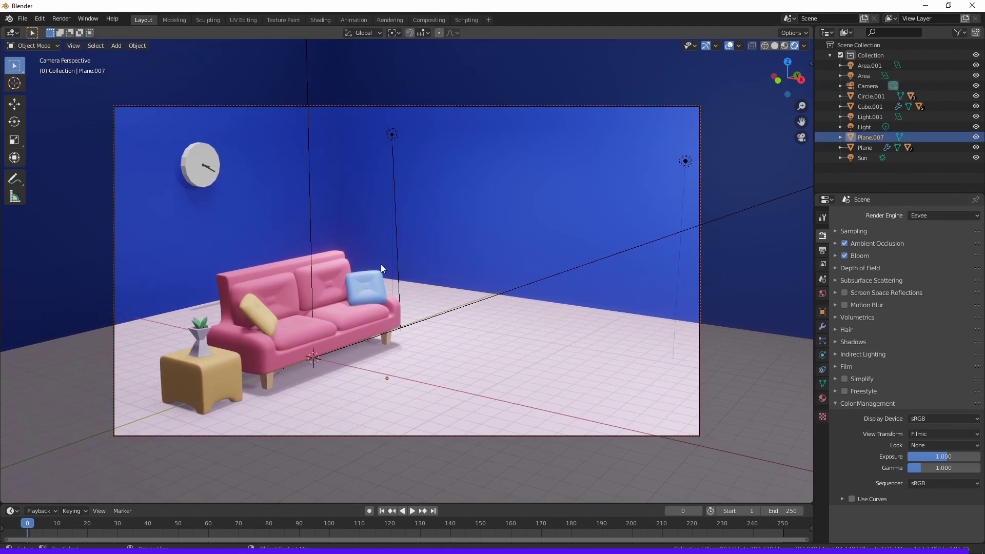
{"action": "mouse_move", "coordinate": [381, 264]}
{"action": "middle_mouse_down"}
{"action": "mouse_move", "coordinate": [392, 262]}
{"action": "mouse_move", "coordinate": [368, 279]}
{"action": "mouse_move", "coordinate": [380, 285]}
{"action": "middle_mouse_up"}
Switch the render engine to Cycles
{"action": "key", "text": "n"}
{"action": "left_click", "coordinate": [928, 215]}
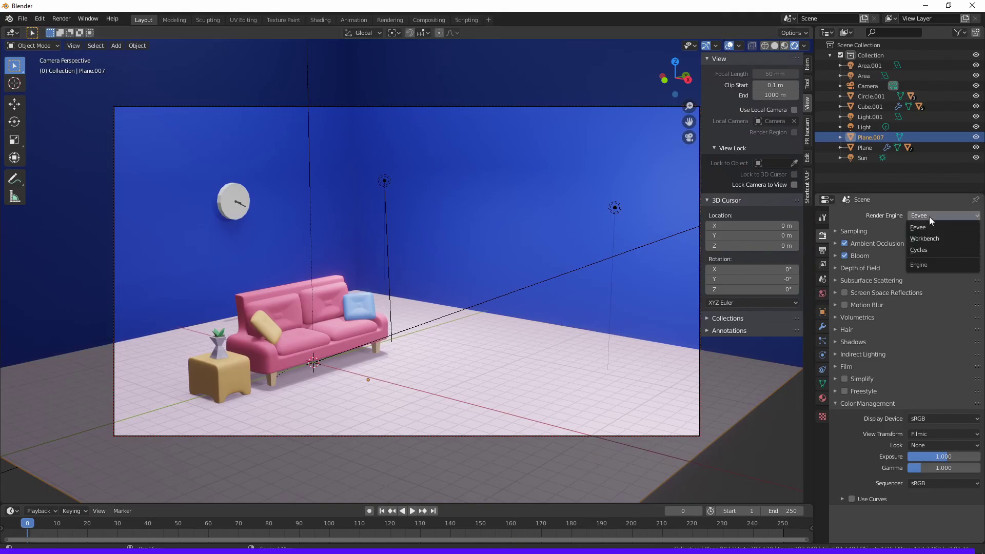
{"action": "left_click", "coordinate": [923, 241]}
{"action": "key", "text": "n"}
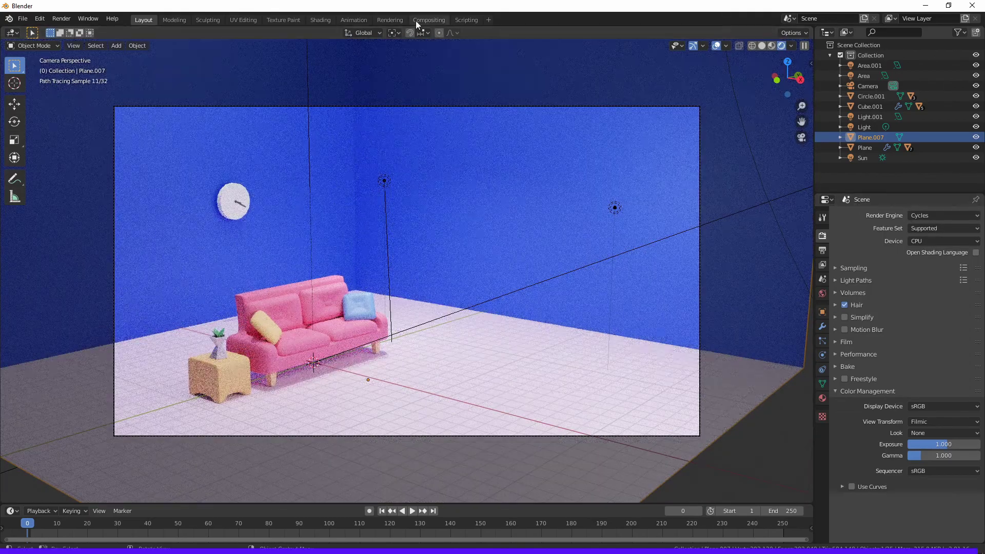
Check the view layer render passes and arrange the Denoise node before the Composite node
{"action": "left_click", "coordinate": [416, 20]}
{"action": "left_click", "coordinate": [143, 20]}
{"action": "left_click", "coordinate": [823, 249]}
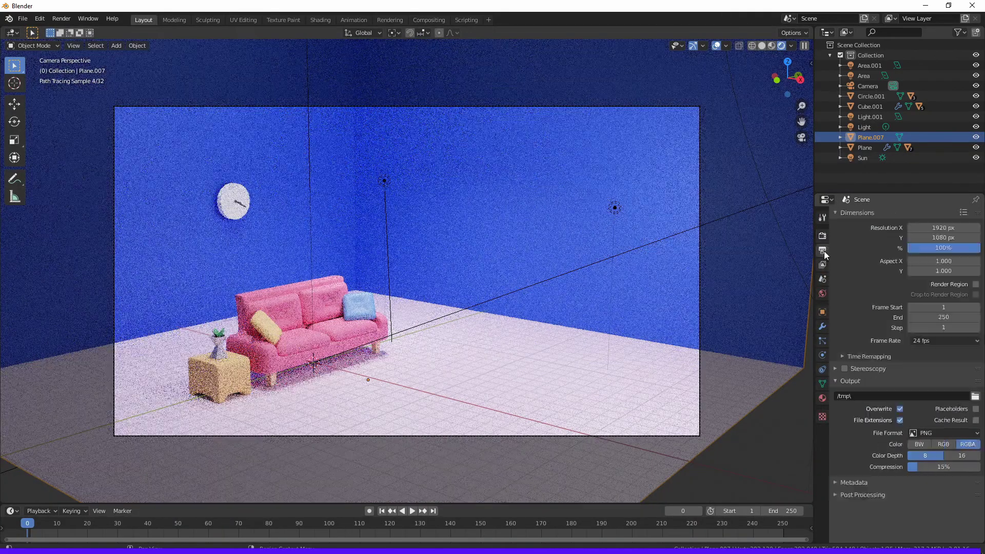
{"action": "left_click", "coordinate": [428, 20]}
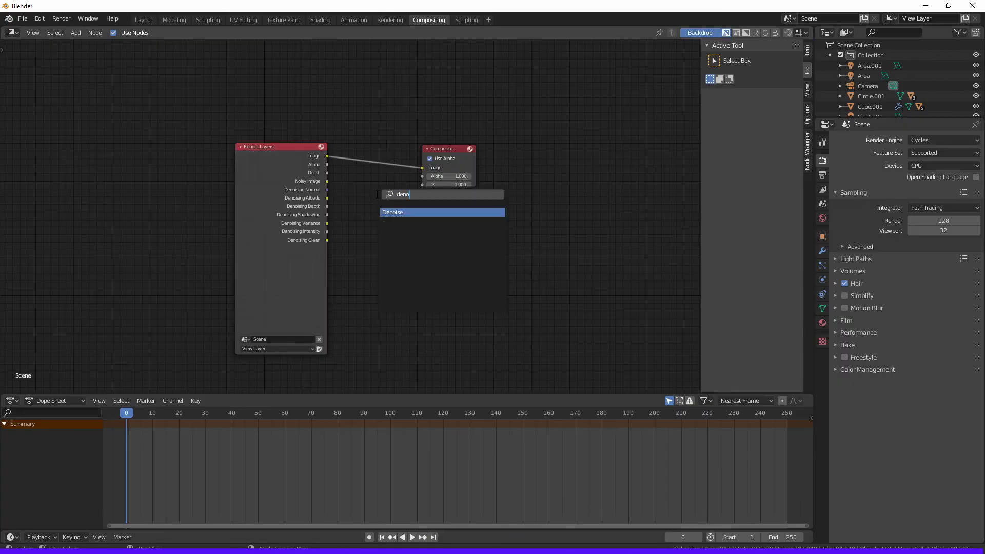
{"action": "left_click_drag", "start_coordinate": [471, 154], "coordinate": [524, 154]}
{"action": "left_click_drag", "start_coordinate": [395, 156], "coordinate": [429, 156]}
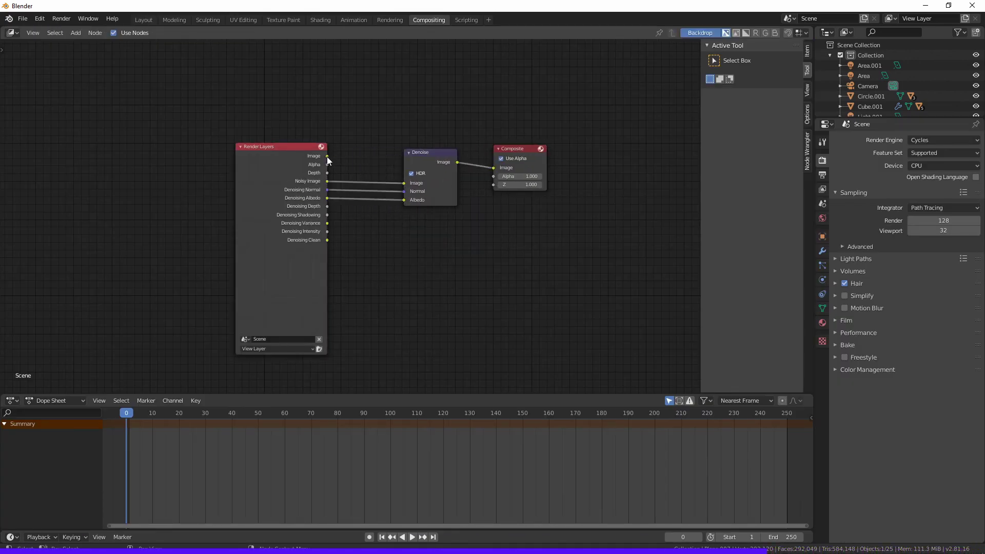
{"action": "key", "text": "ctrl+Page_Down"}
{"action": "key", "text": "ctrl+Page_Down"}
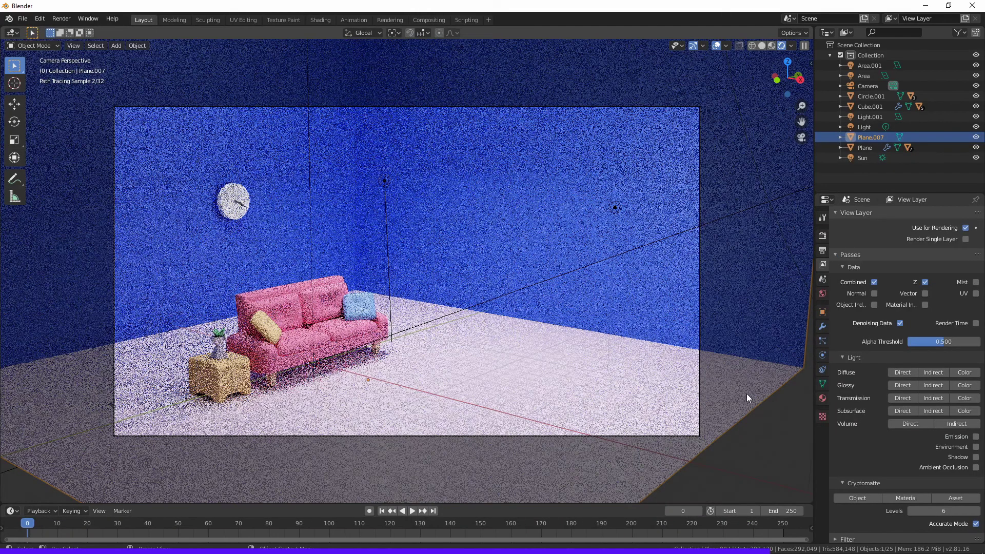